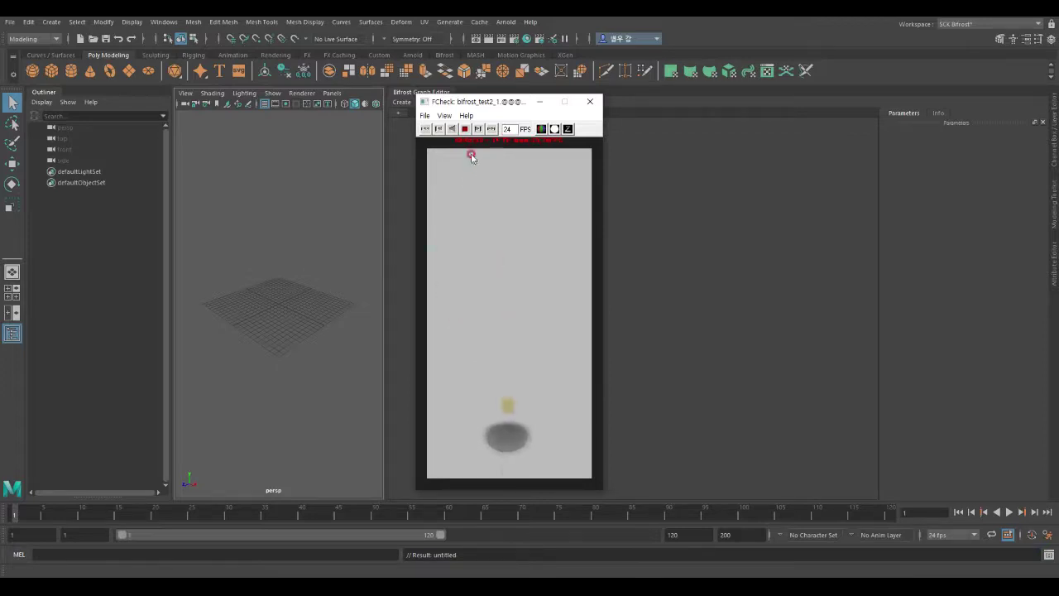
Play back and scrub through the rendered explosion sequence in FCheck to examine how the fire and smoke develop
click(465, 128)
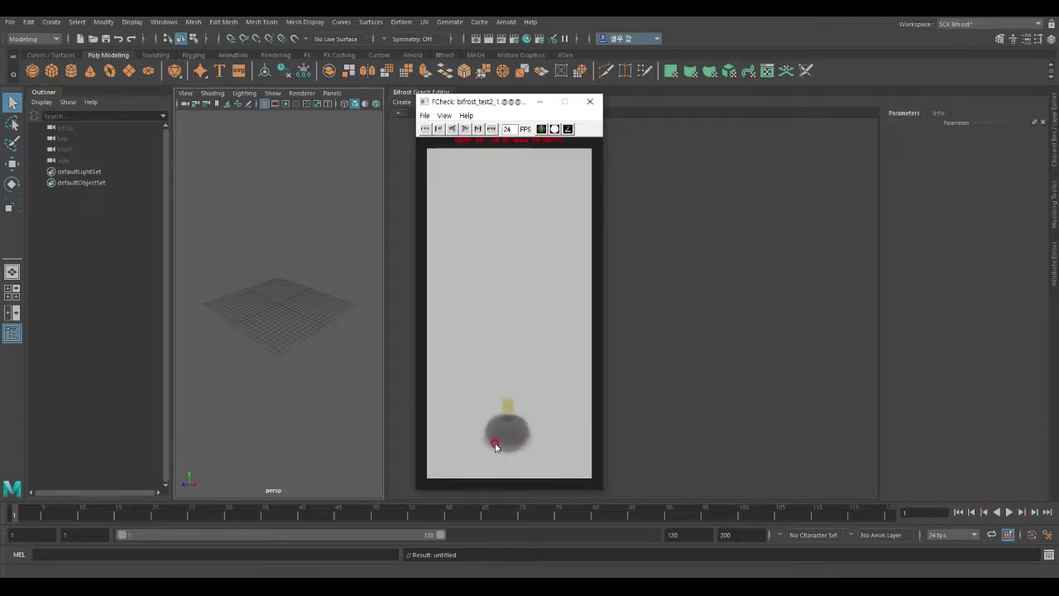
mouse_move(521, 439)
mouse_down()
mouse_move(478, 439)
mouse_move(528, 425)
mouse_up()
key(alt+v)
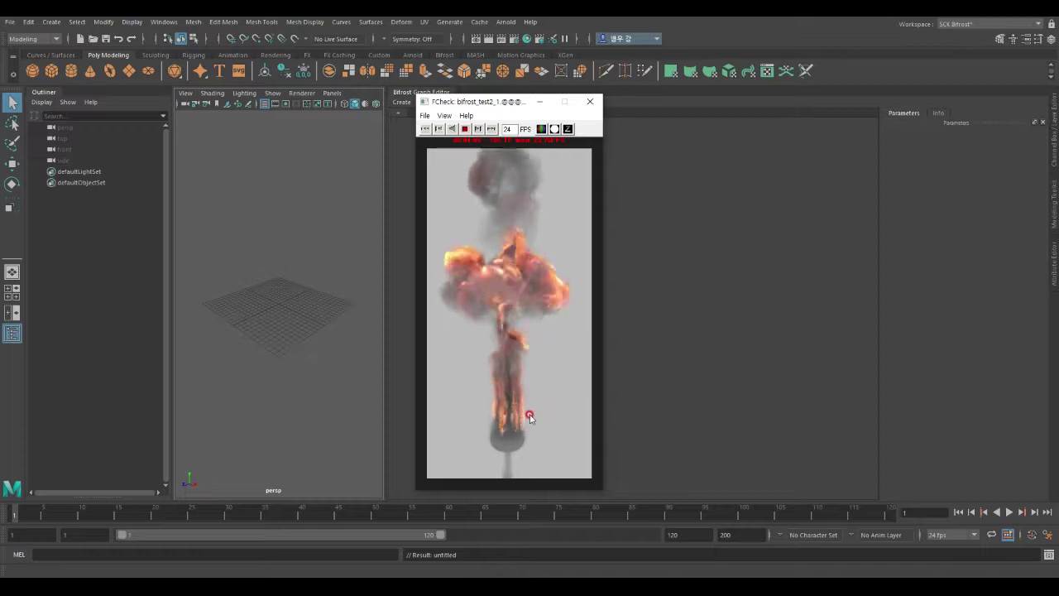
key(alt+v)
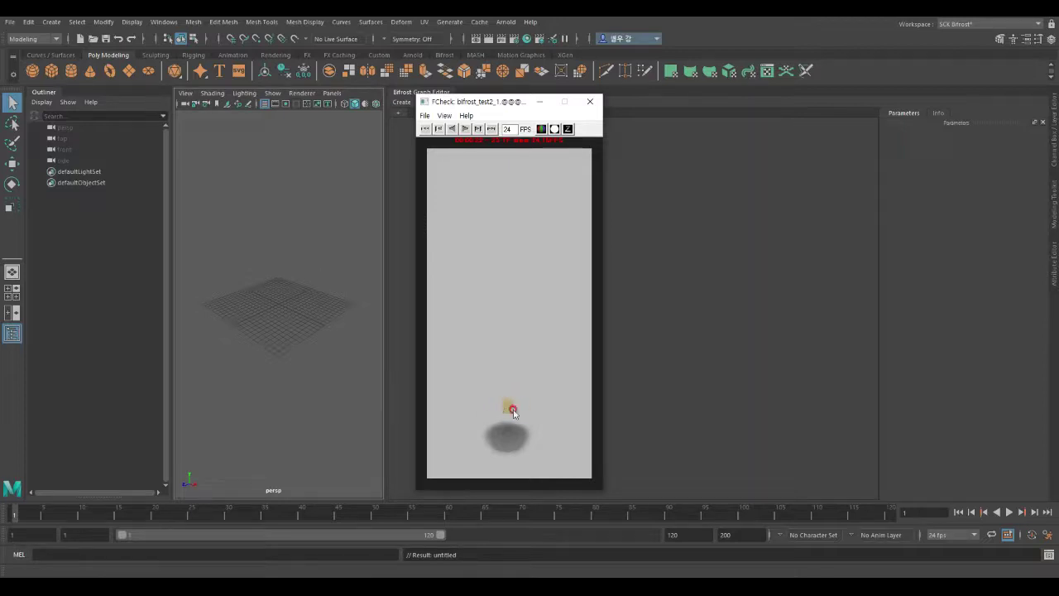
key(Right)
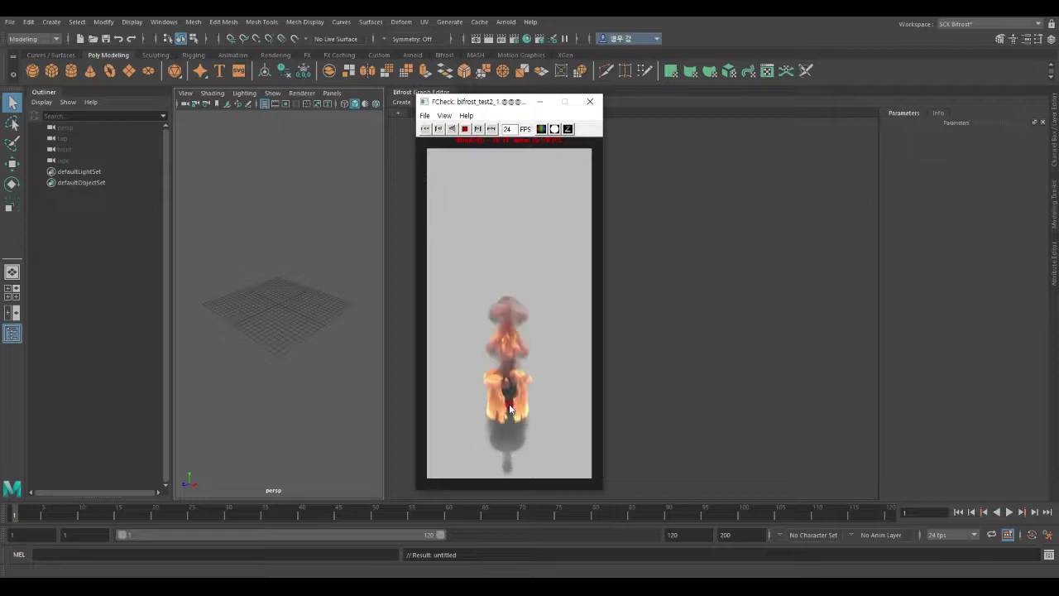
click(516, 418)
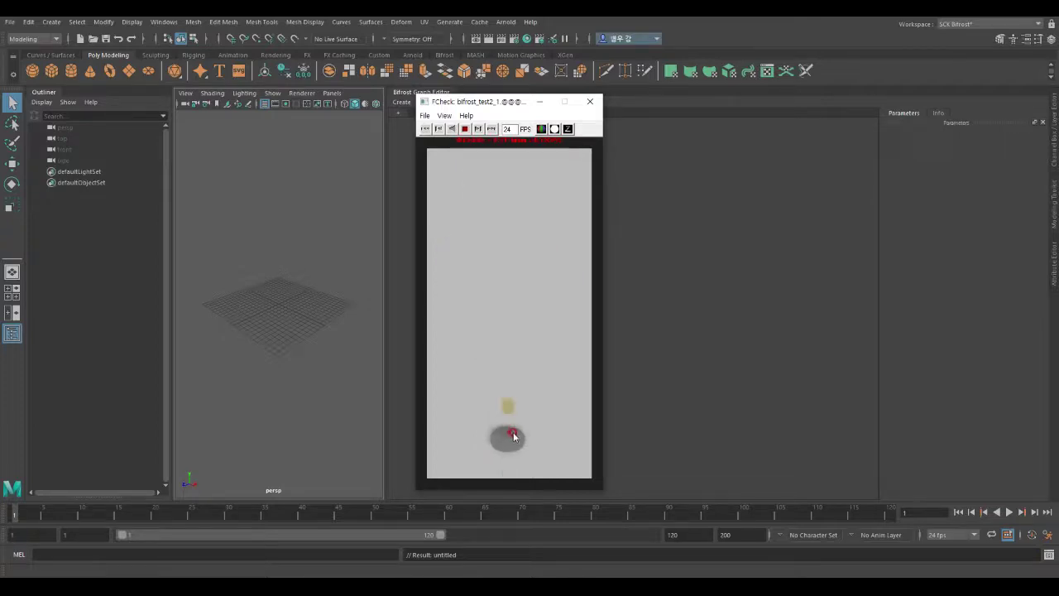
key(Right)
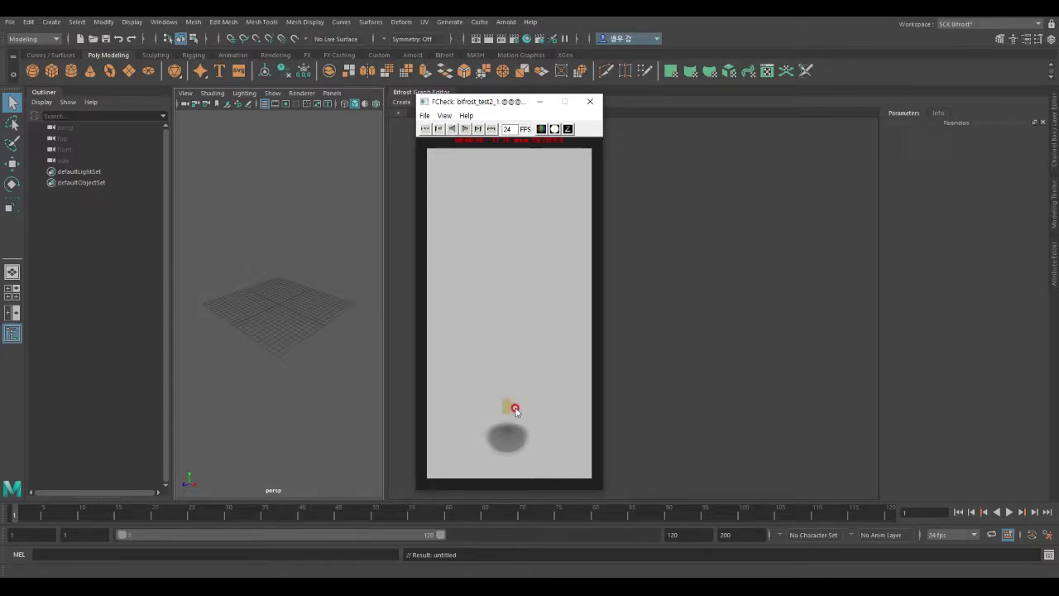
drag(513, 410, 526, 434)
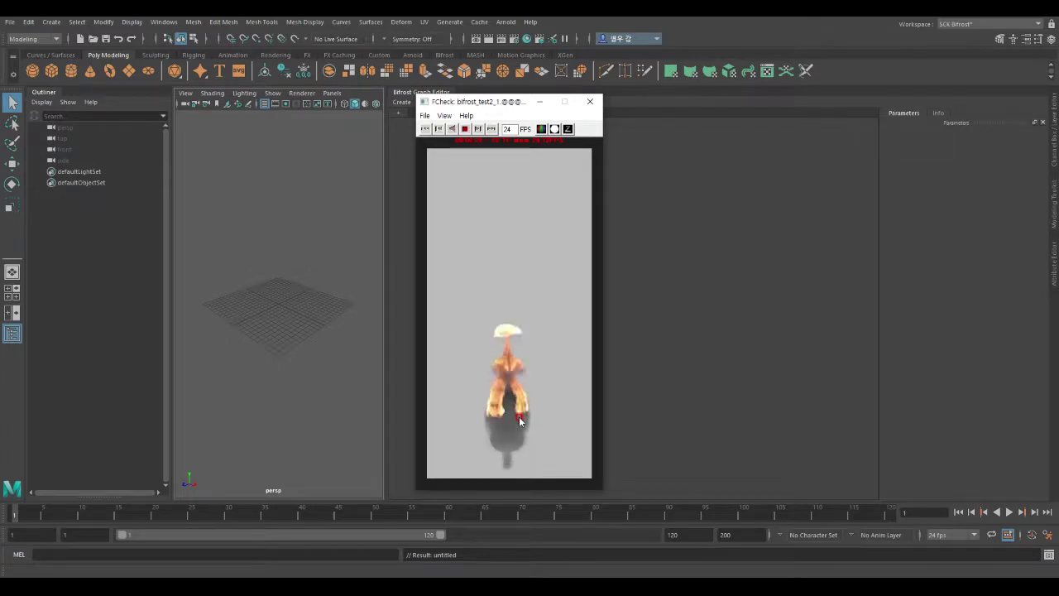
click(517, 413)
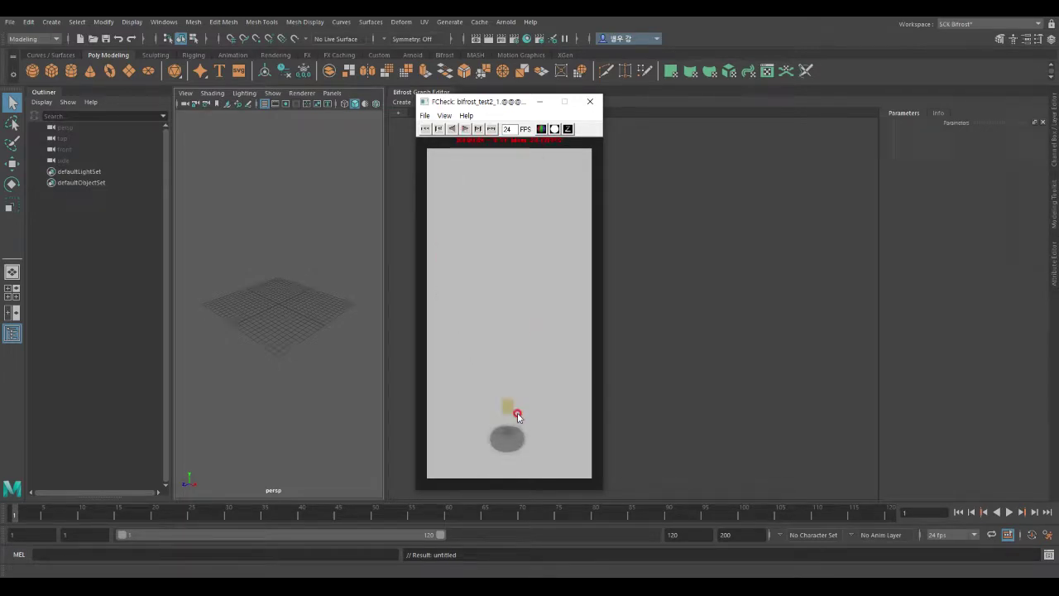
click(606, 343)
Create a polygon torus and a polygon cube in the scene, and raise the cube above the torus
click(197, 221)
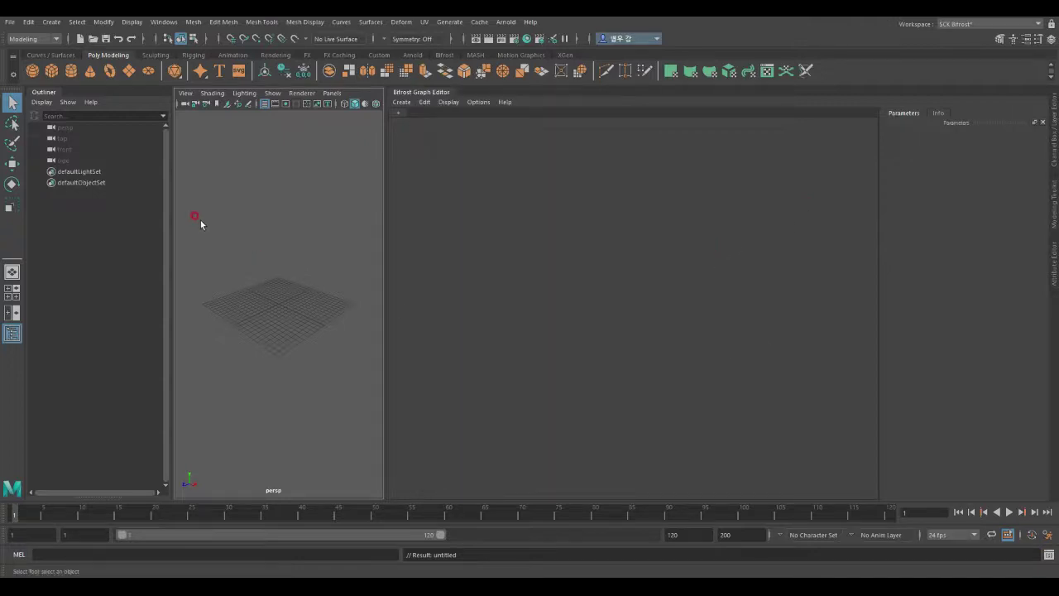
click(109, 70)
scroll(335, 365, up, 3)
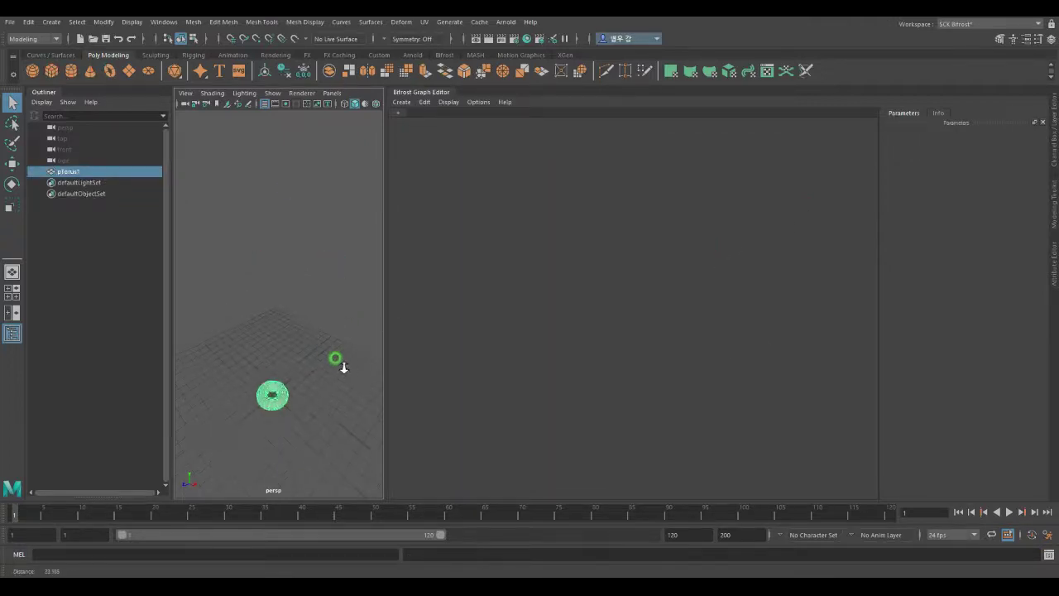
click(51, 70)
alt+drag(297, 411, 312, 377)
key(w)
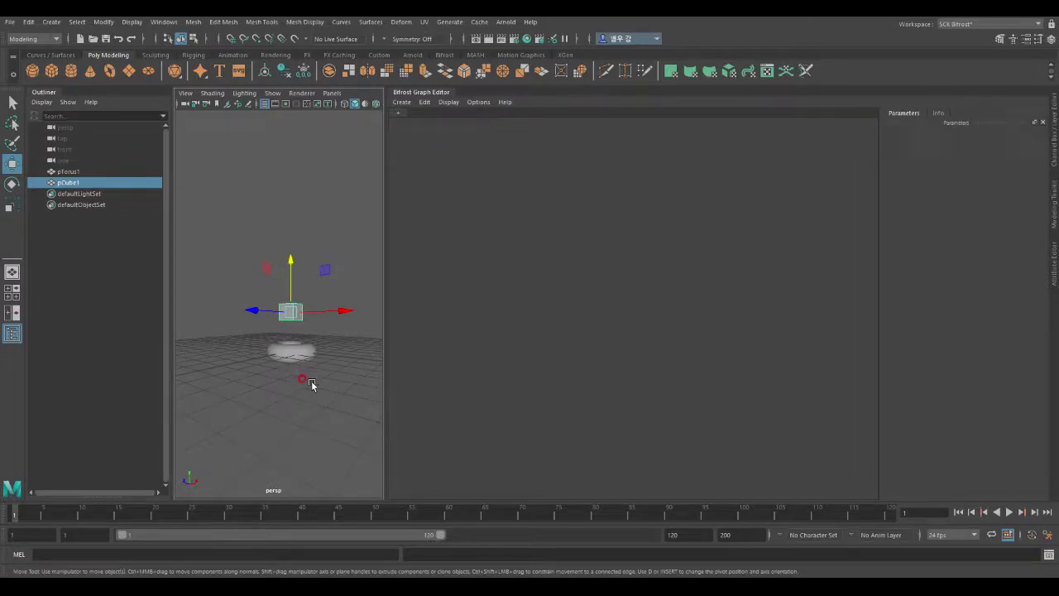
alt+drag(334, 359, 330, 367)
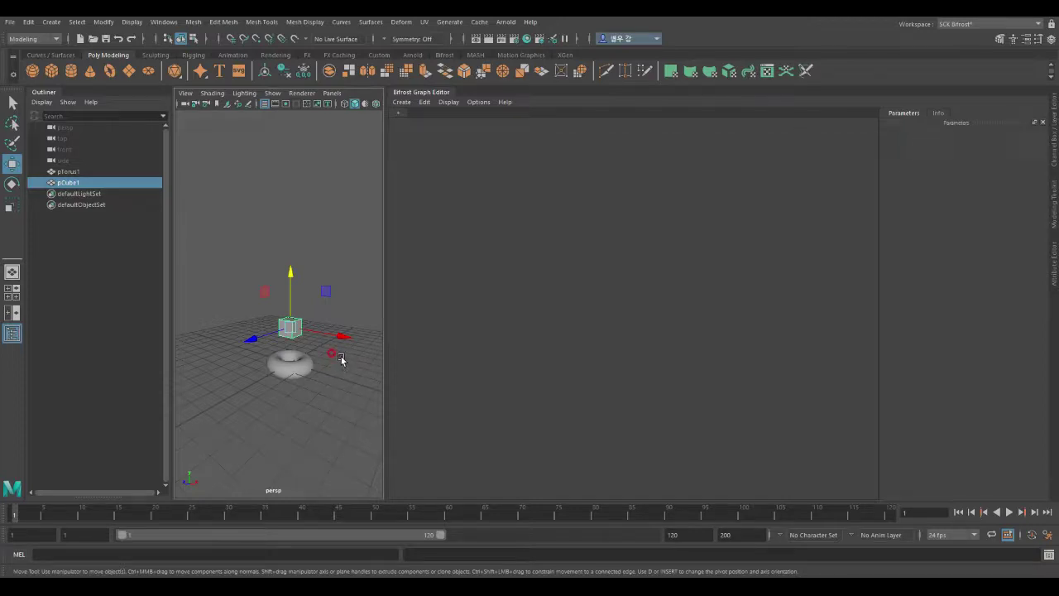
drag(303, 367, 322, 352)
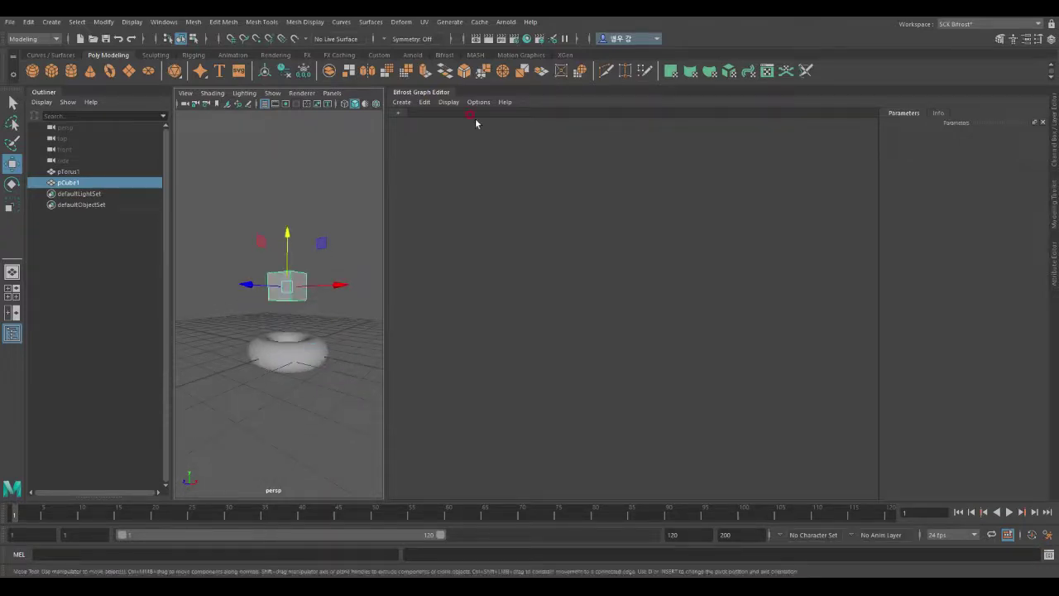
Create a Bifrost graph with the cube as its mesh input, and move the input node away from the output node
click(394, 110)
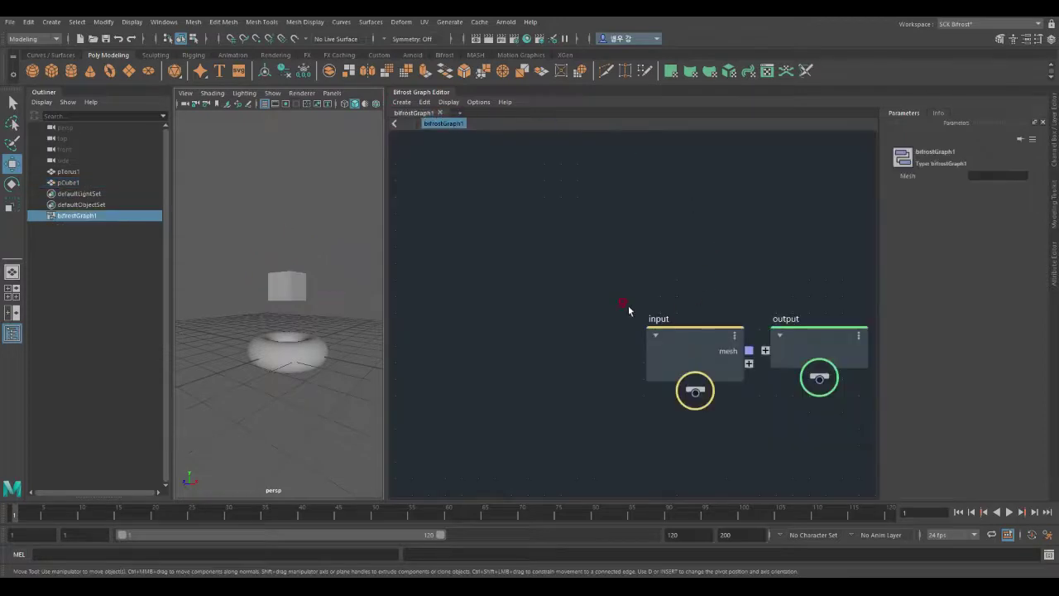
scroll(744, 273, down, 4)
drag(655, 321, 532, 322)
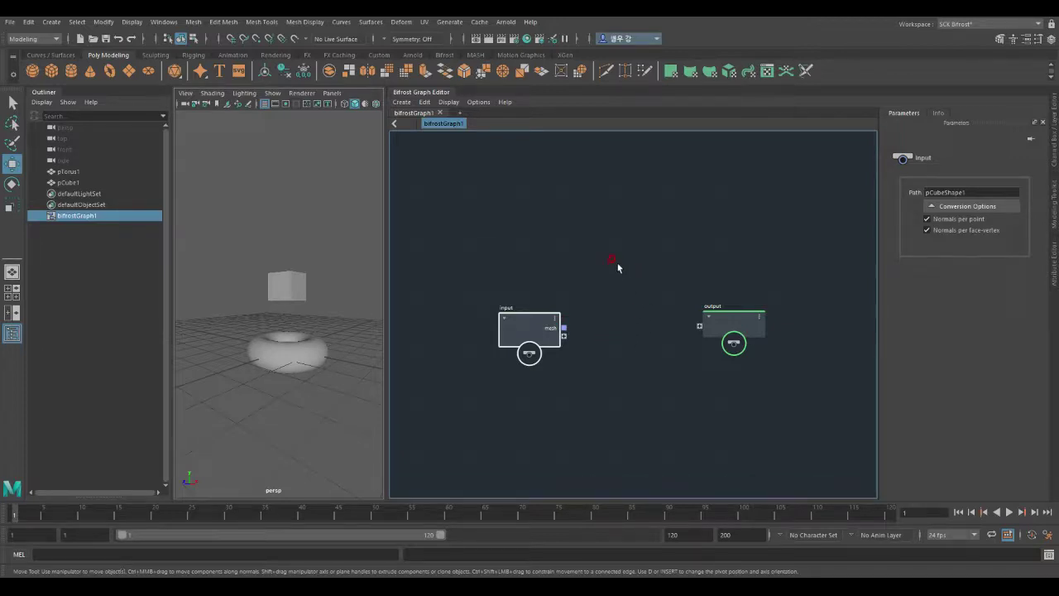
Search for "basic" nodes and add a basic_combustion_graph node to the Bifrost graph
key(Tab)
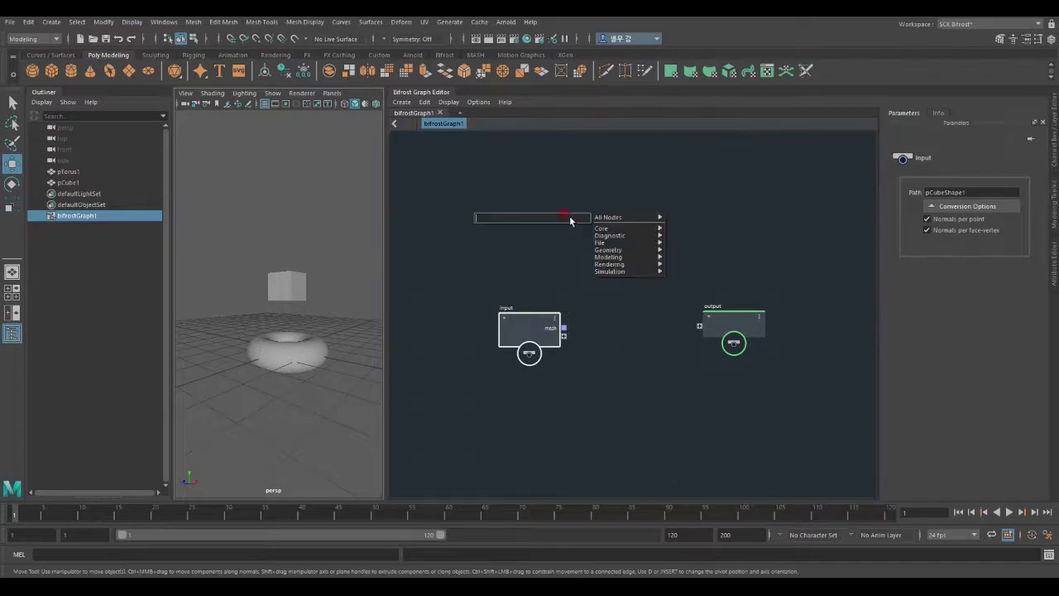
mouse_move(590, 230)
text(basic)
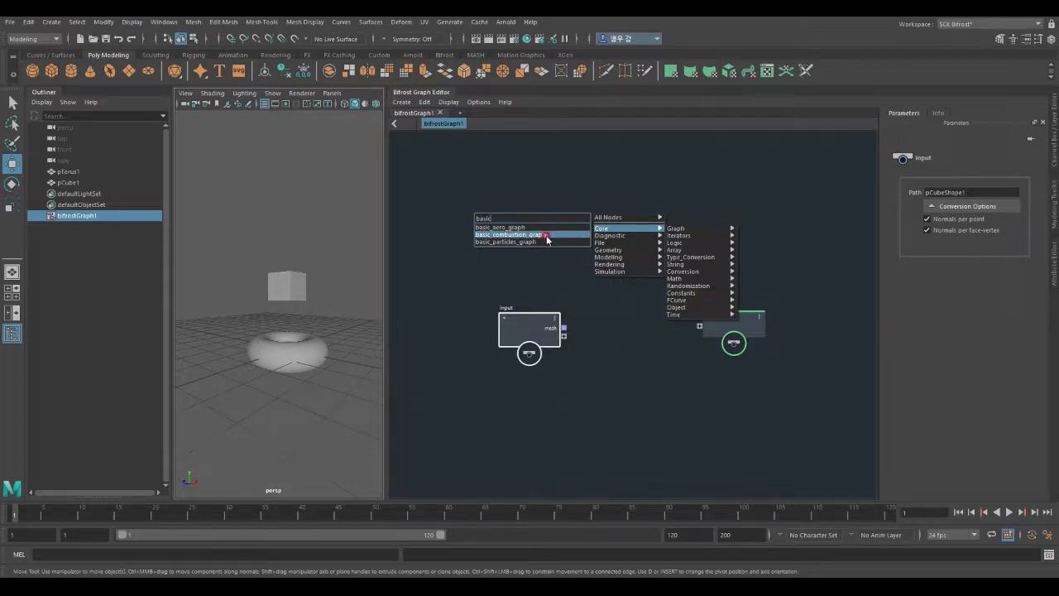
click(547, 239)
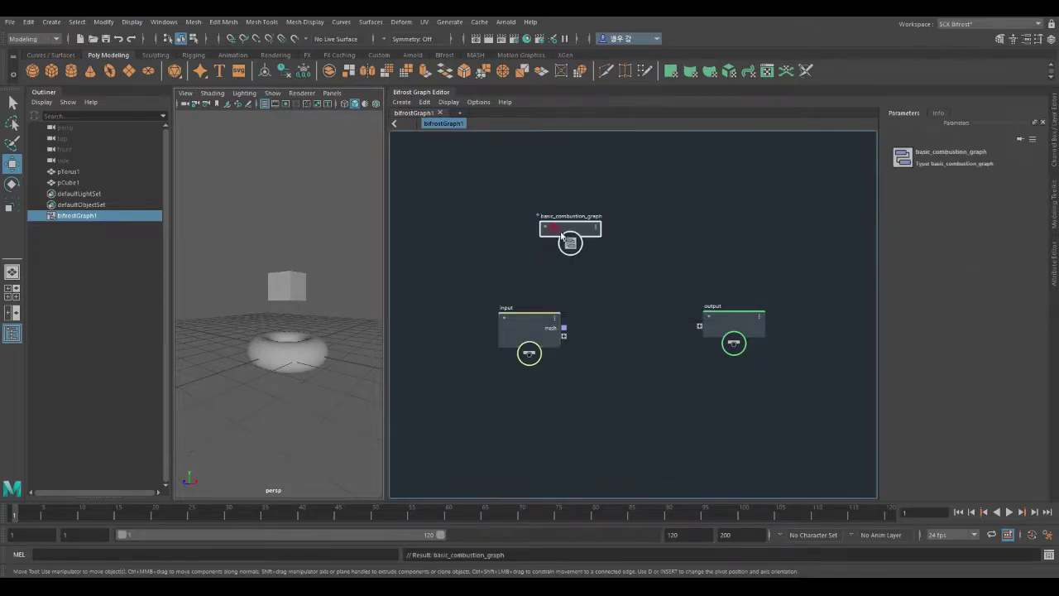
Place the basic_combustion_graph node between the input and output nodes, and explode it into its component nodes
drag(575, 232, 629, 273)
drag(728, 317, 782, 290)
click(523, 319)
drag(523, 320, 470, 266)
drag(629, 266, 652, 272)
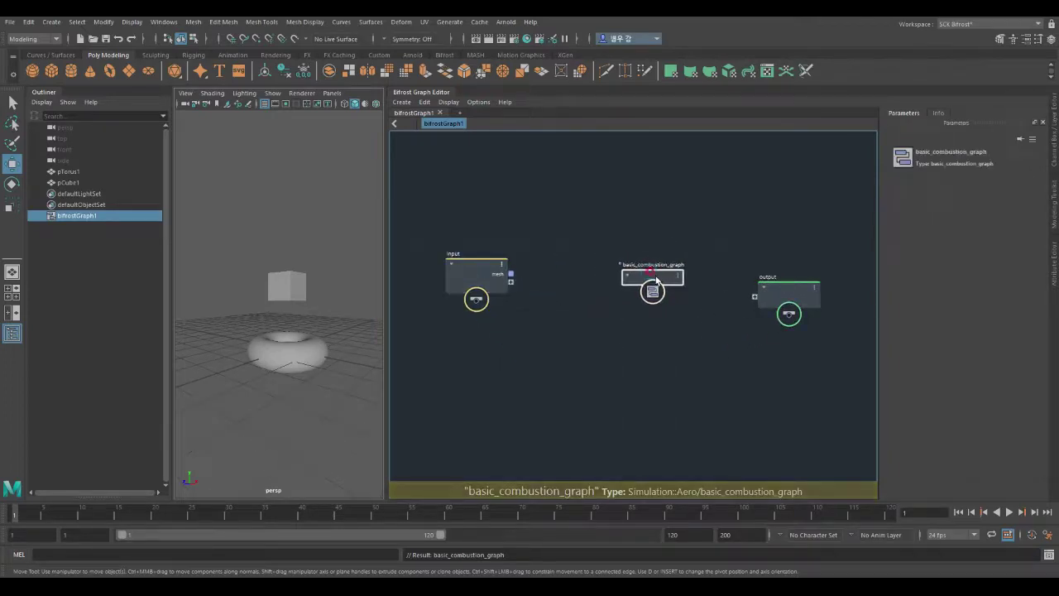
right_click(663, 278)
click(693, 342)
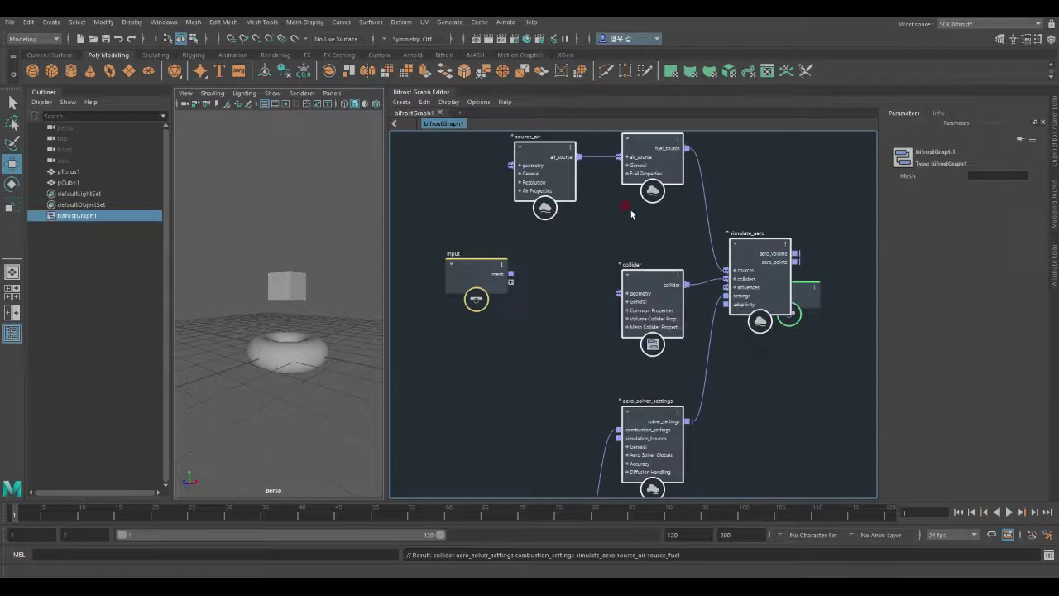
Arrange the exploded nodes compactly, bringing the source, collider, aero_solver_settings and combustion_settings nodes closer together
key(l)
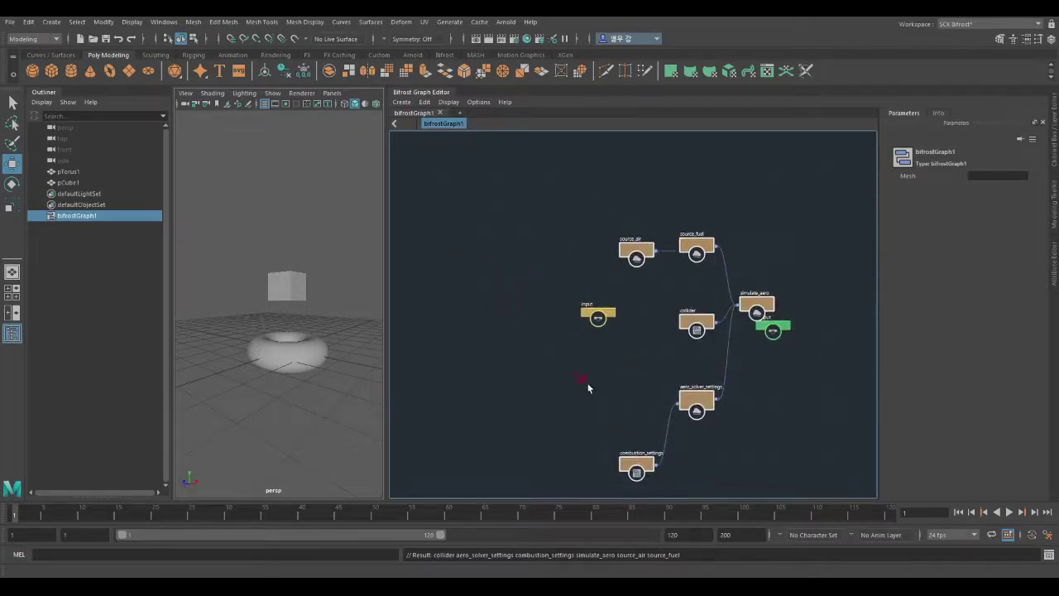
drag(700, 398, 700, 360)
drag(545, 176, 724, 274)
drag(700, 241, 704, 284)
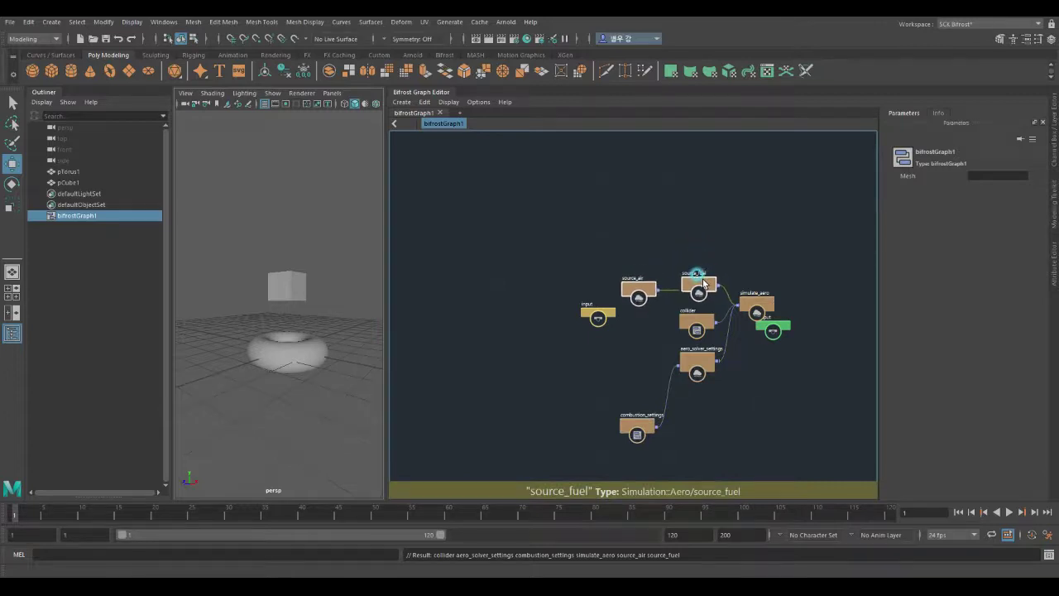
key(l)
drag(667, 308, 670, 331)
drag(561, 401, 576, 330)
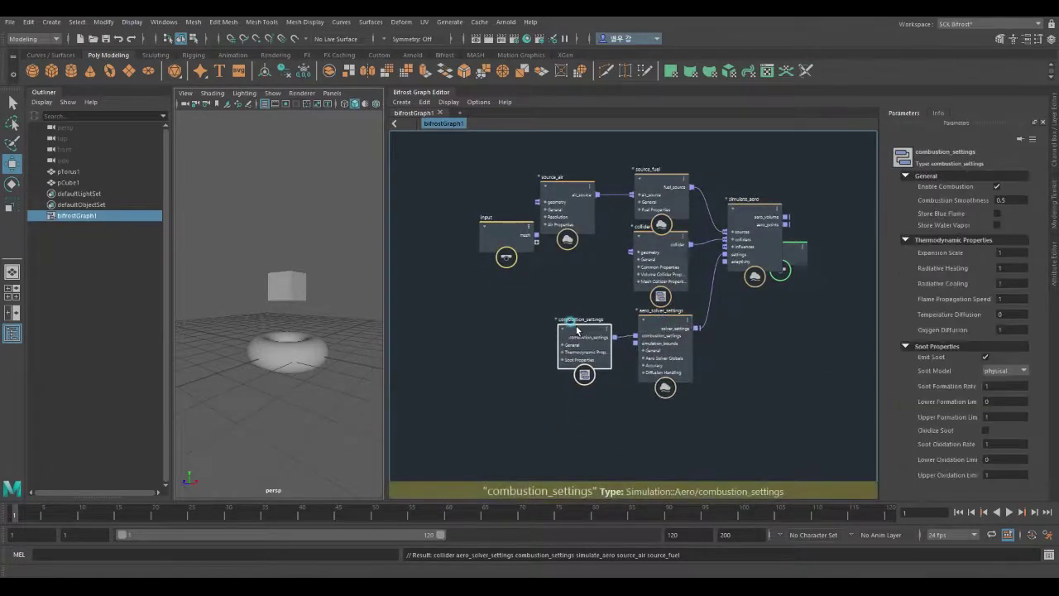
Move the input node away from source_air, place the output node clear of simulate_aero, and shift source_air slightly up
click(497, 232)
drag(496, 232, 466, 231)
scroll(583, 276, up, 1)
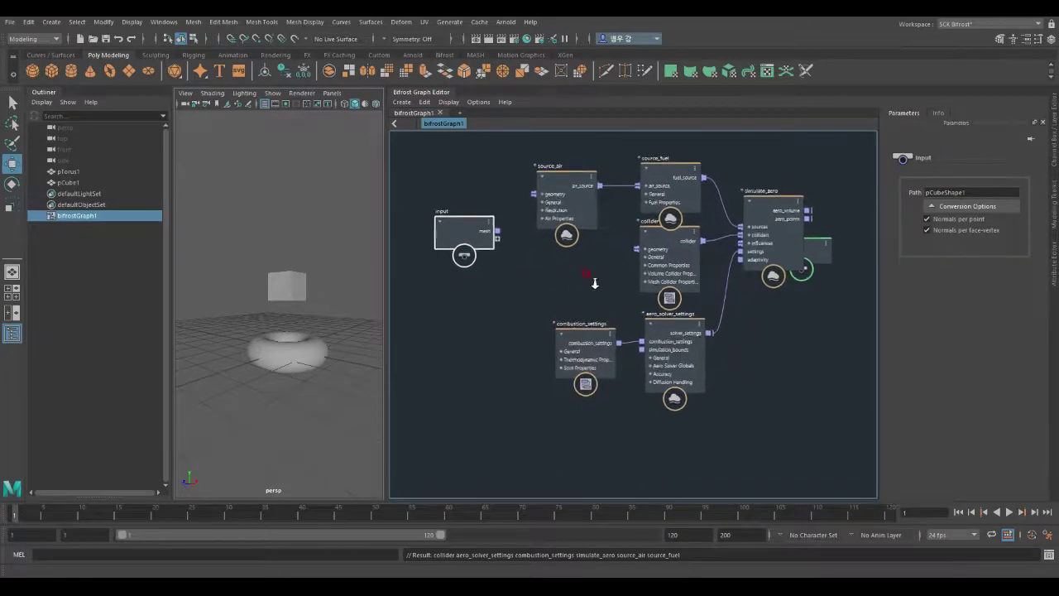
drag(854, 246, 862, 289)
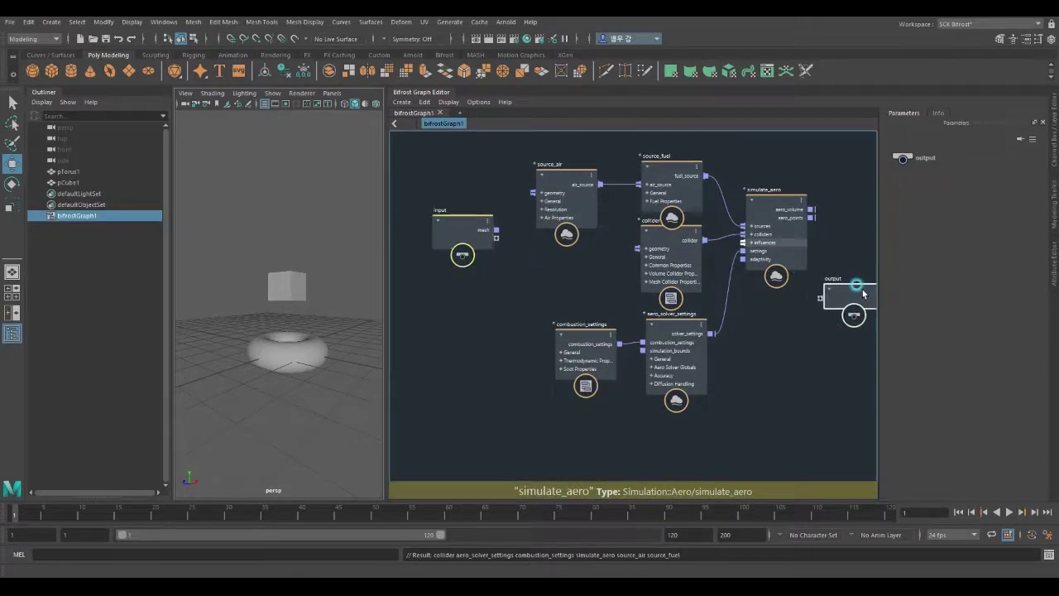
middle_drag(747, 322, 697, 354)
drag(504, 199, 504, 177)
Review the source_fuel node's fuel types, ignition temperature and burn rate, and move the node up clear of the collider node
click(728, 227)
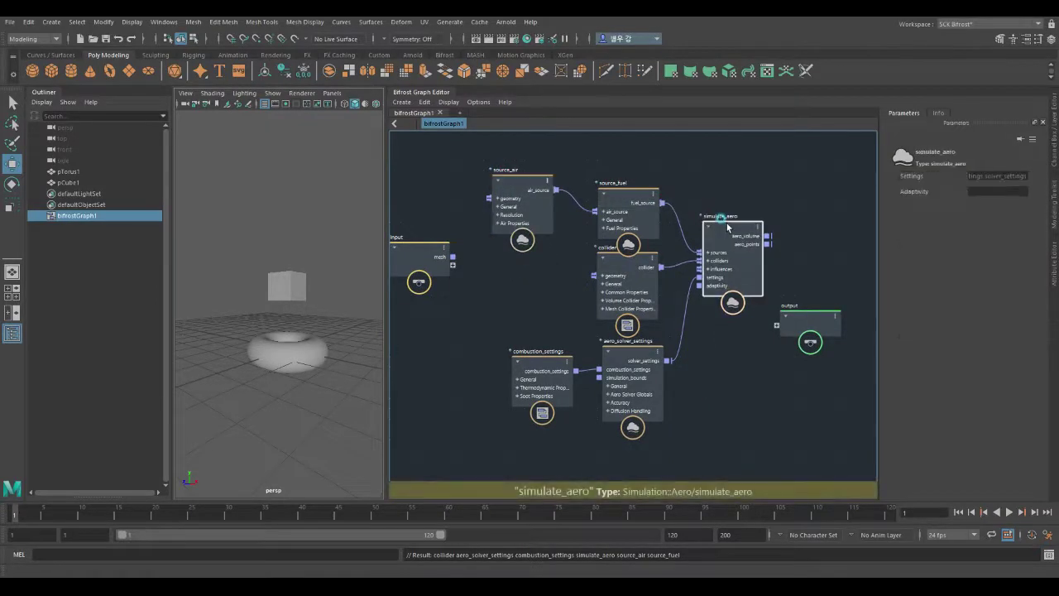
click(622, 195)
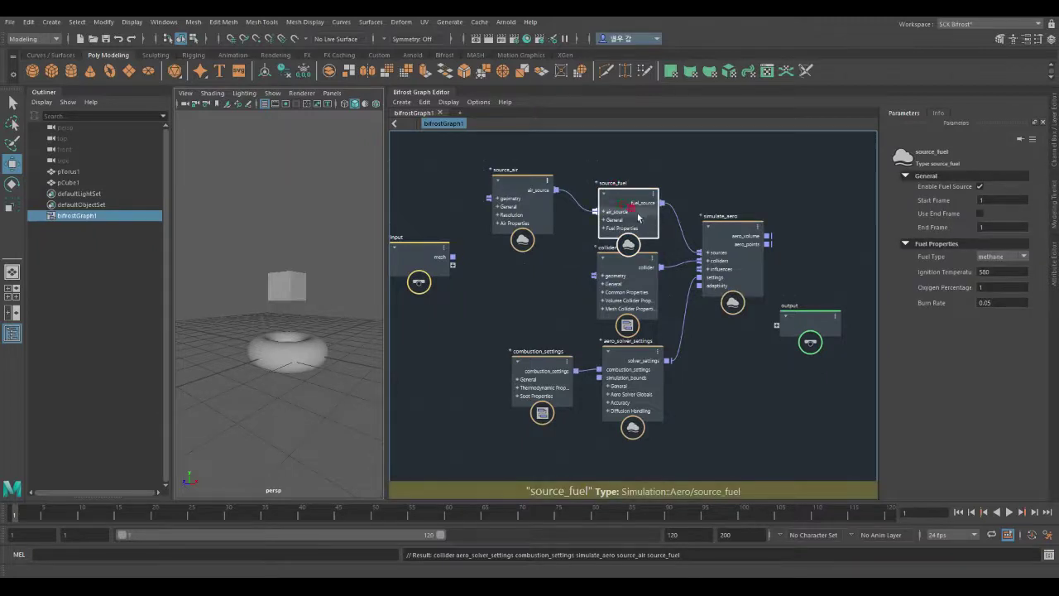
click(921, 220)
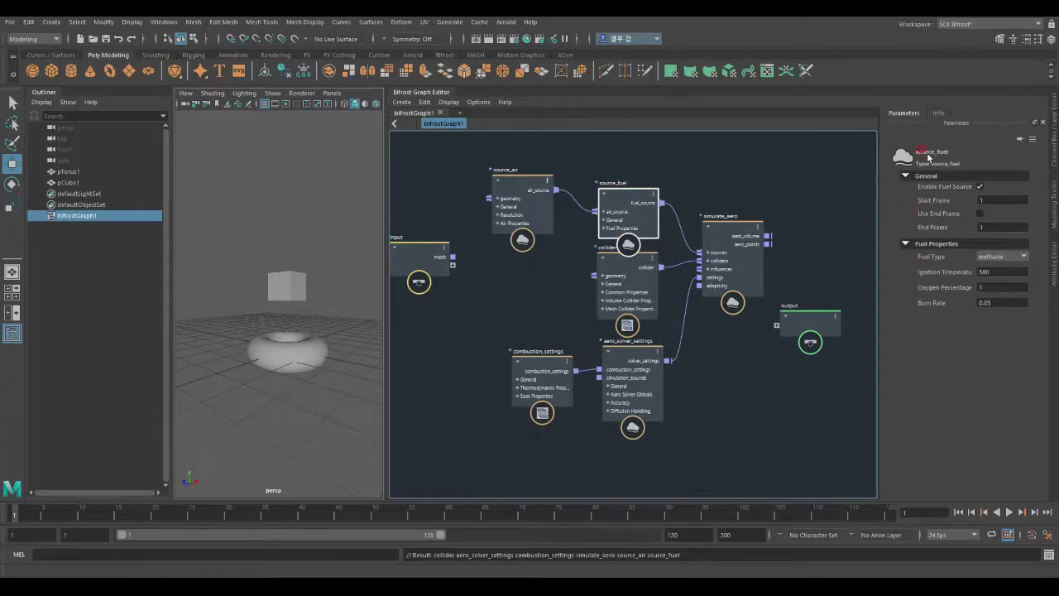
click(1020, 257)
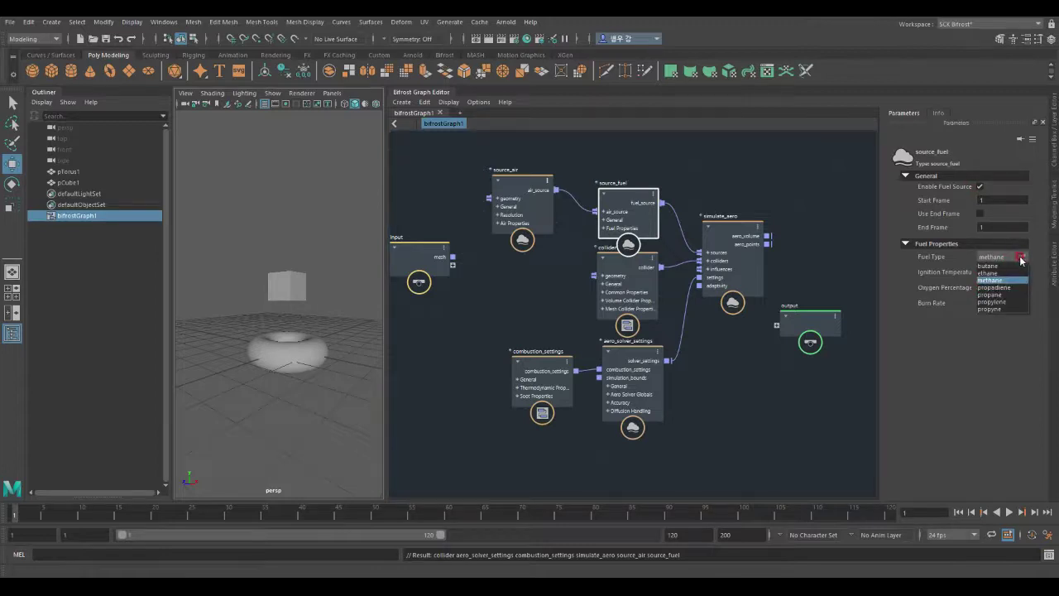
click(982, 320)
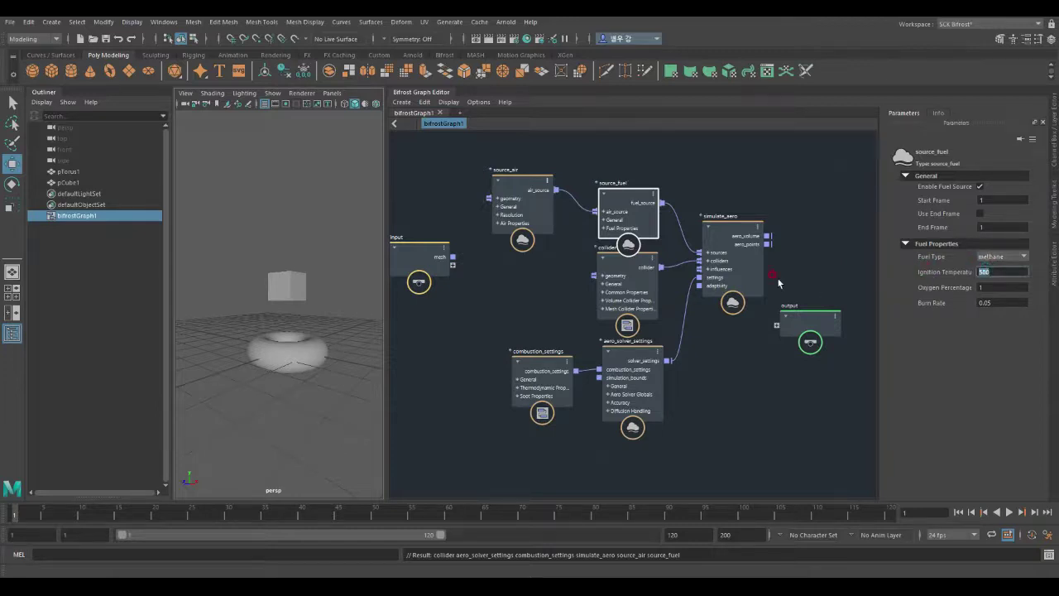
drag(618, 196, 619, 181)
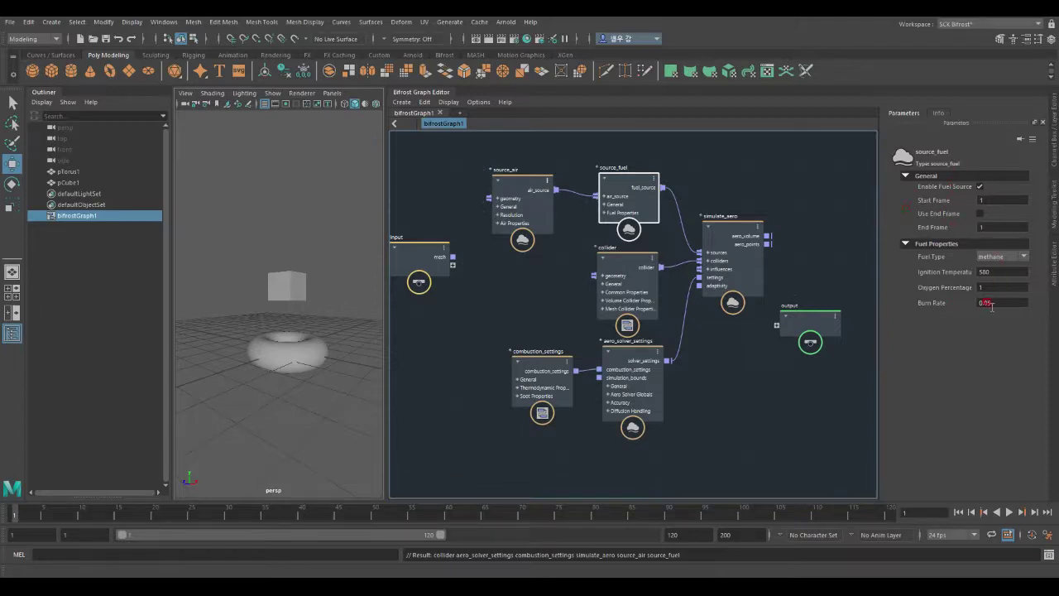
click(963, 304)
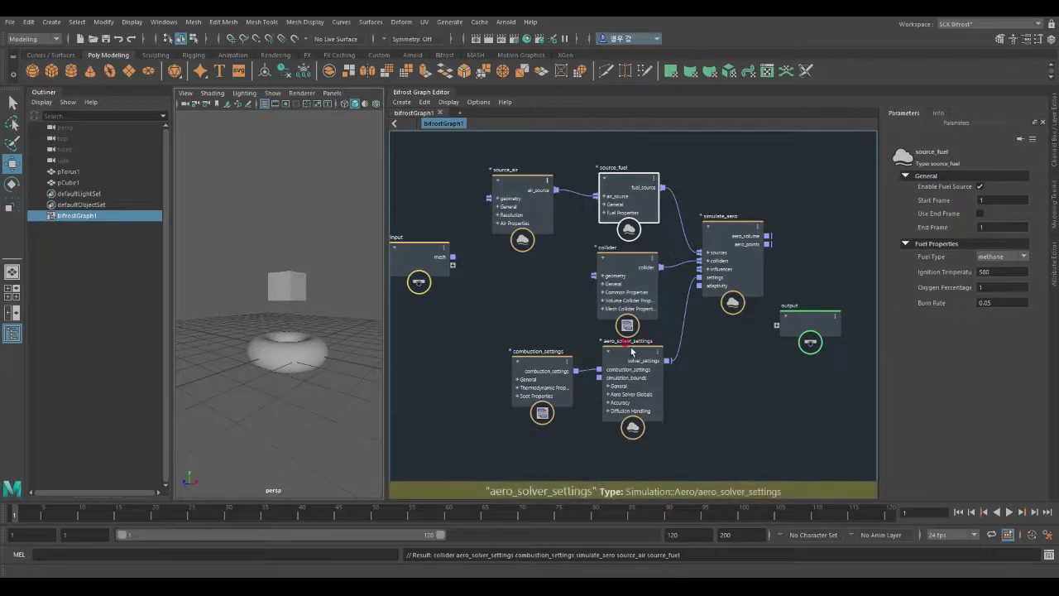
Review the aero_solver_settings and combustion_settings parameters, widening the parameter area and spacing the two nodes apart in the graph
click(631, 351)
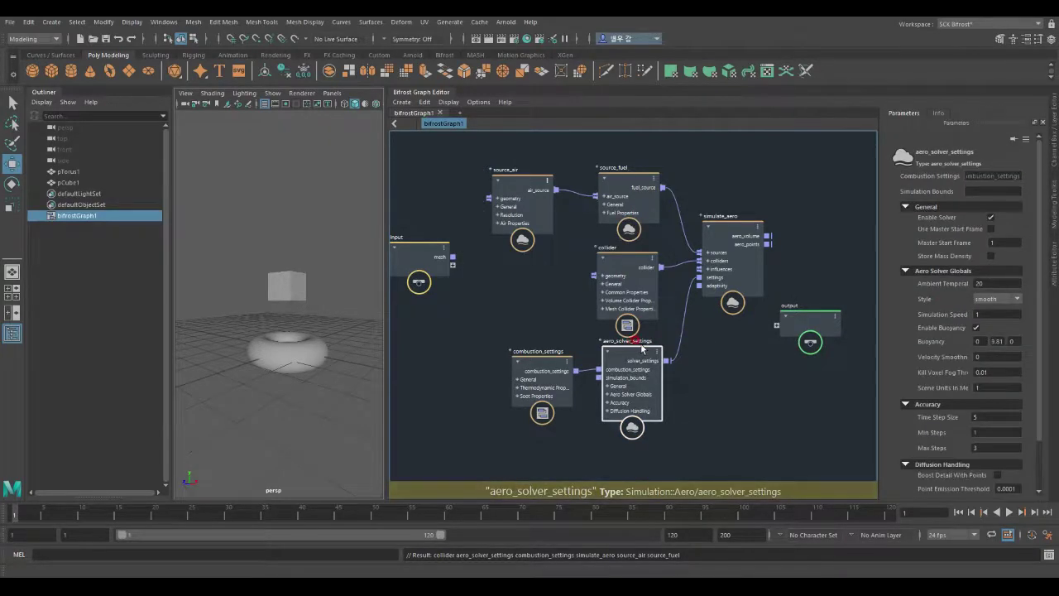
drag(634, 352, 634, 353)
click(542, 362)
mouse_move(542, 361)
mouse_down()
mouse_move(517, 357)
mouse_move(535, 362)
mouse_up()
drag(878, 271, 850, 270)
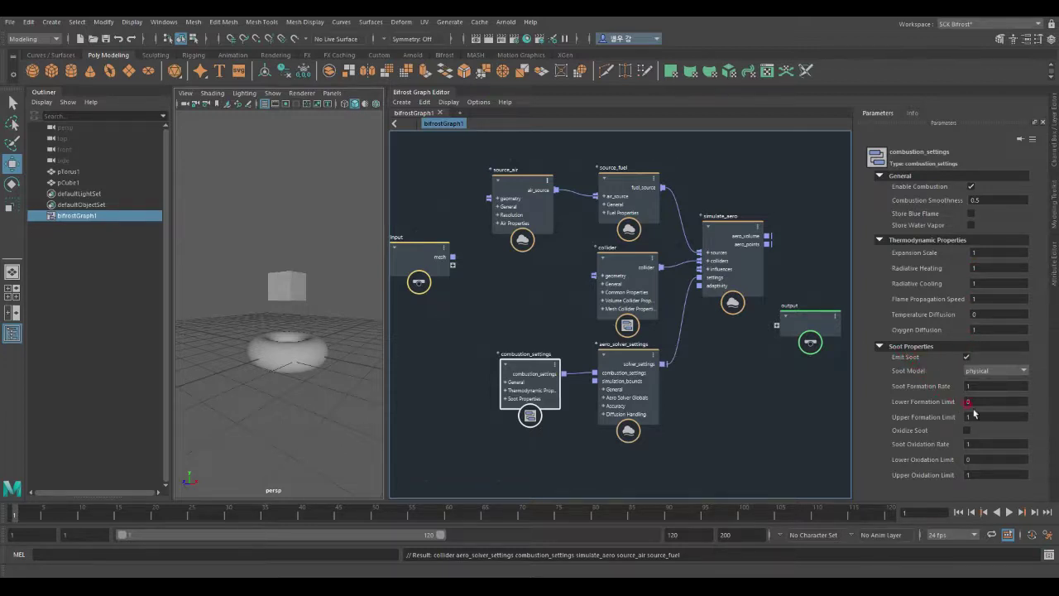
mouse_move(530, 373)
mouse_down()
mouse_move(519, 358)
mouse_move(525, 386)
mouse_move(524, 351)
mouse_move(525, 376)
mouse_up()
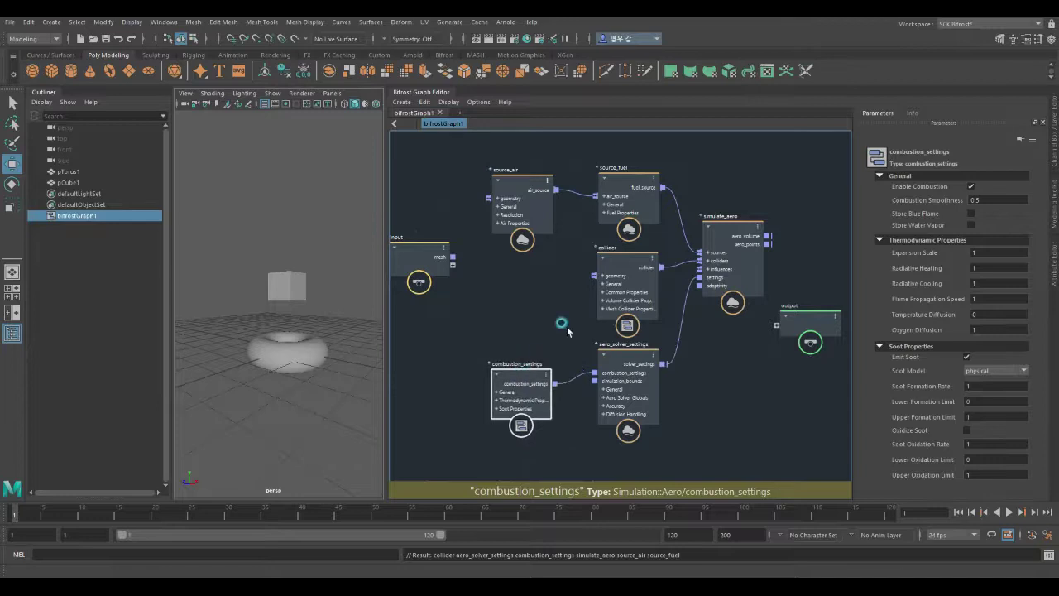
Nudge the source_fuel and combustion_settings nodes slightly in the graph, and delete the input node
mouse_move(631, 188)
mouse_down()
mouse_move(634, 177)
mouse_move(638, 184)
mouse_up()
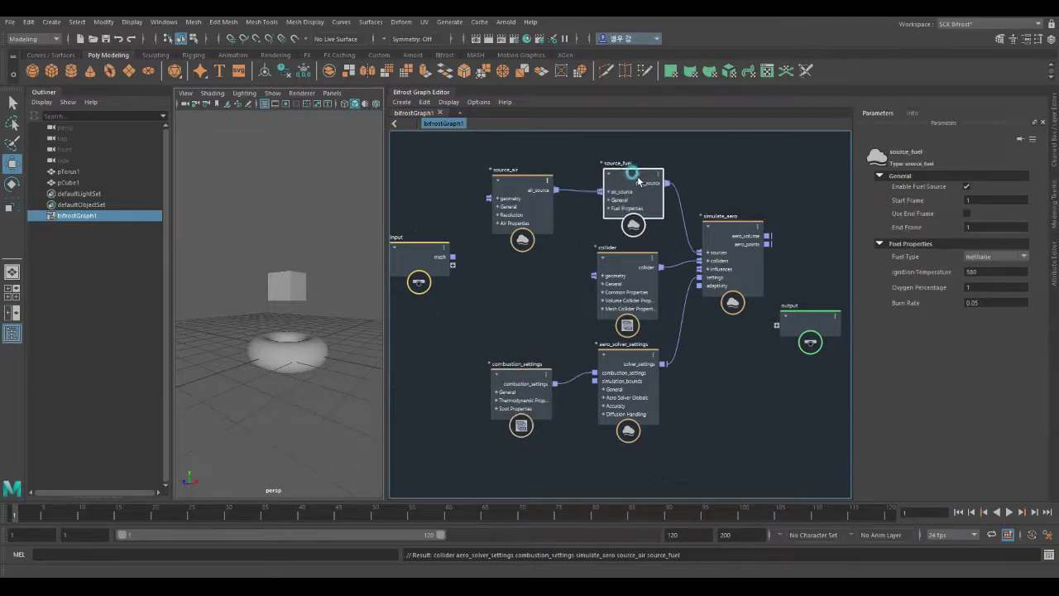
drag(535, 379, 544, 374)
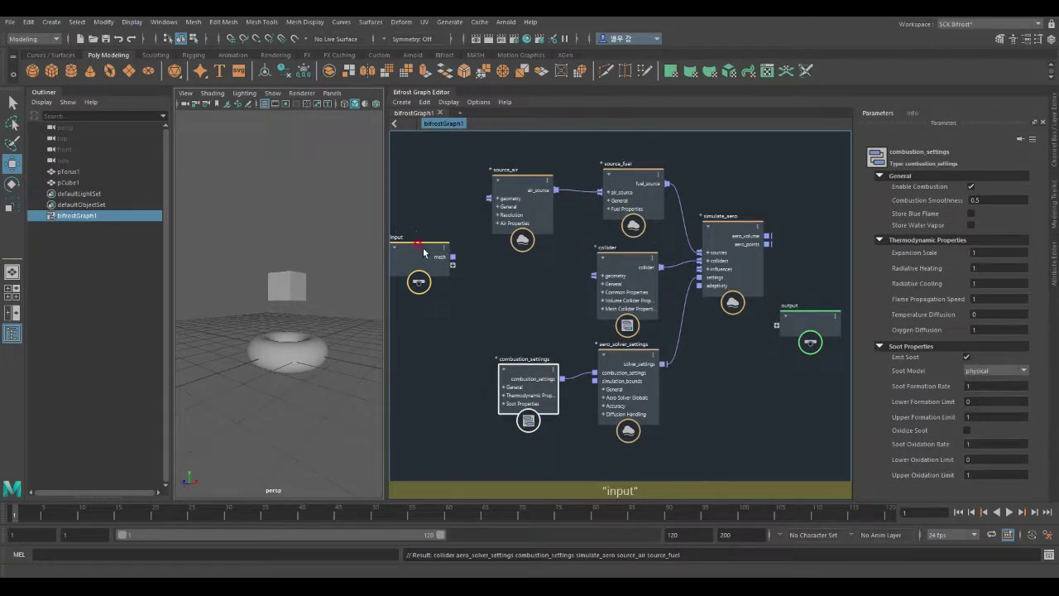
drag(423, 254, 455, 281)
key(Delete)
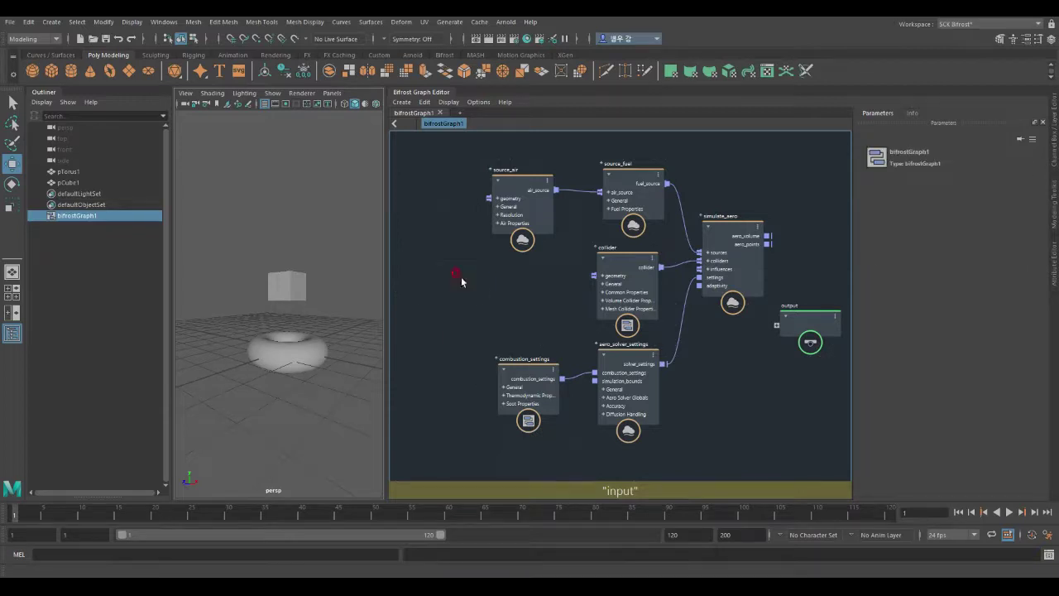
Move the output node up beside simulate_aero's outputs
click(628, 176)
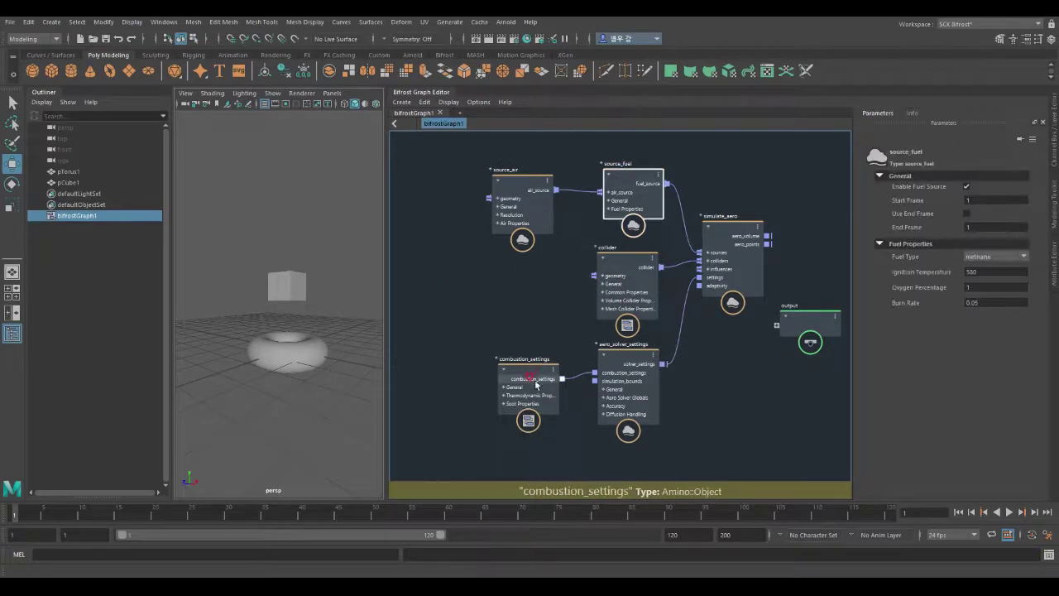
click(523, 369)
scroll(698, 371, down, 2)
drag(788, 328, 813, 259)
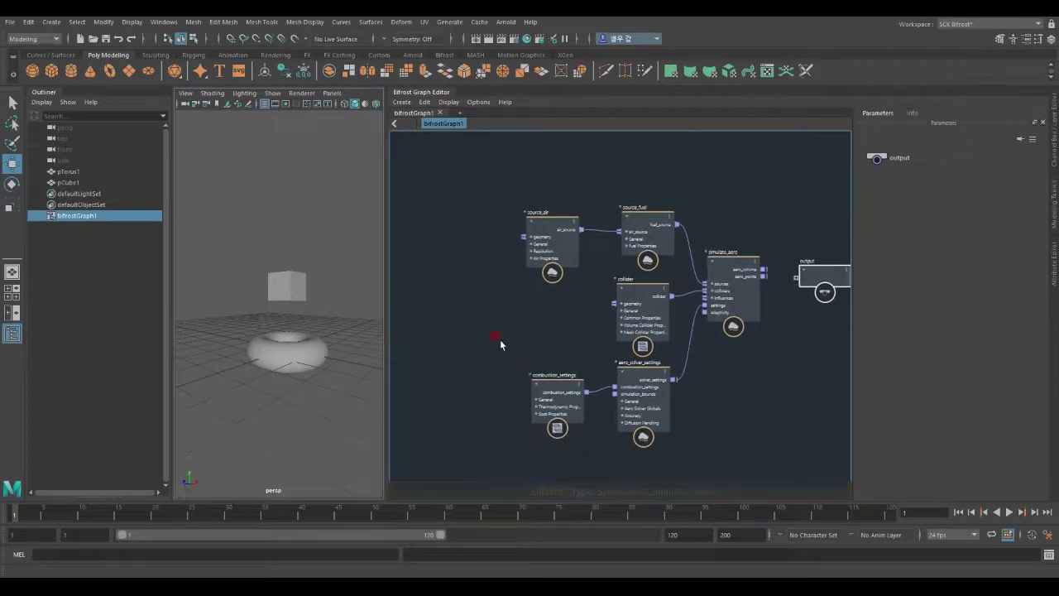
scroll(500, 335, up, 2)
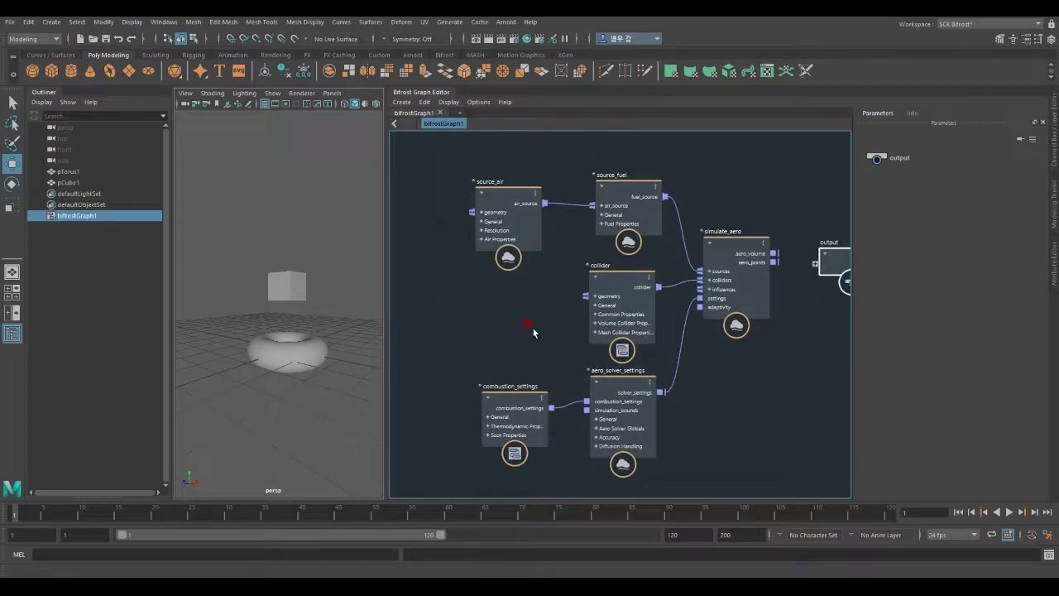
Bring pTorus1 into the graph as source_air's geometry, and connect simulate_aero's aero_volume to the output node
click(296, 351)
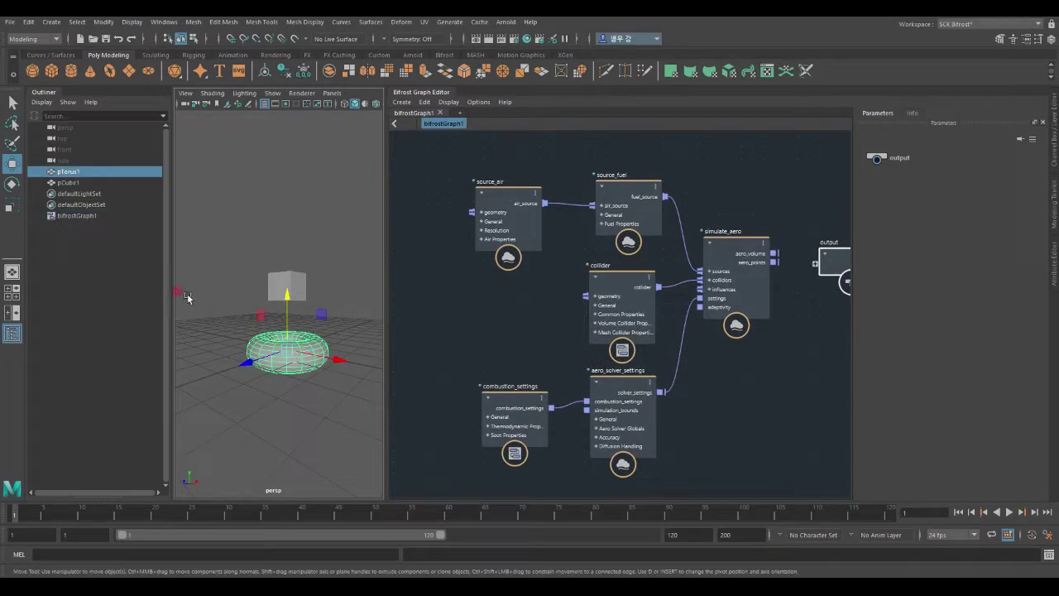
drag(68, 171, 457, 271)
drag(439, 306, 430, 217)
key(a)
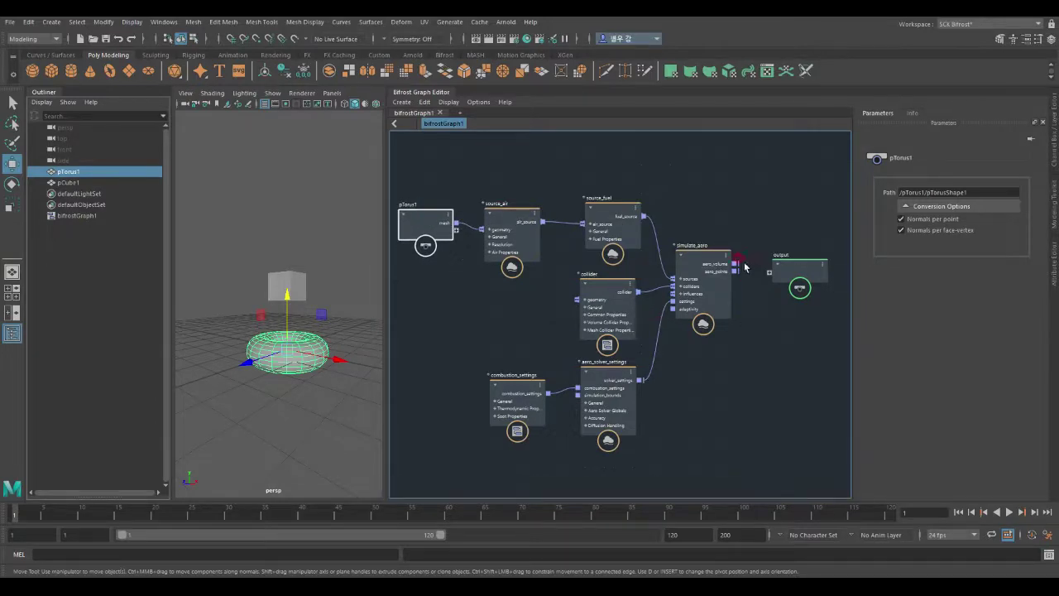
drag(734, 264, 771, 275)
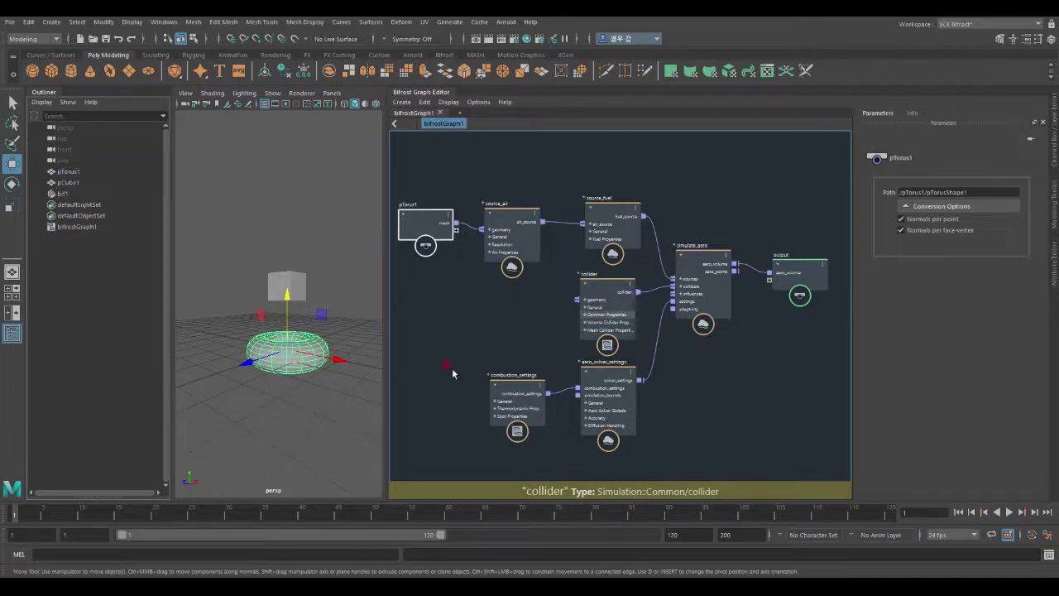
Set the timeline's playback speed to Play Every Frame, Free
scroll(298, 395, down, 5)
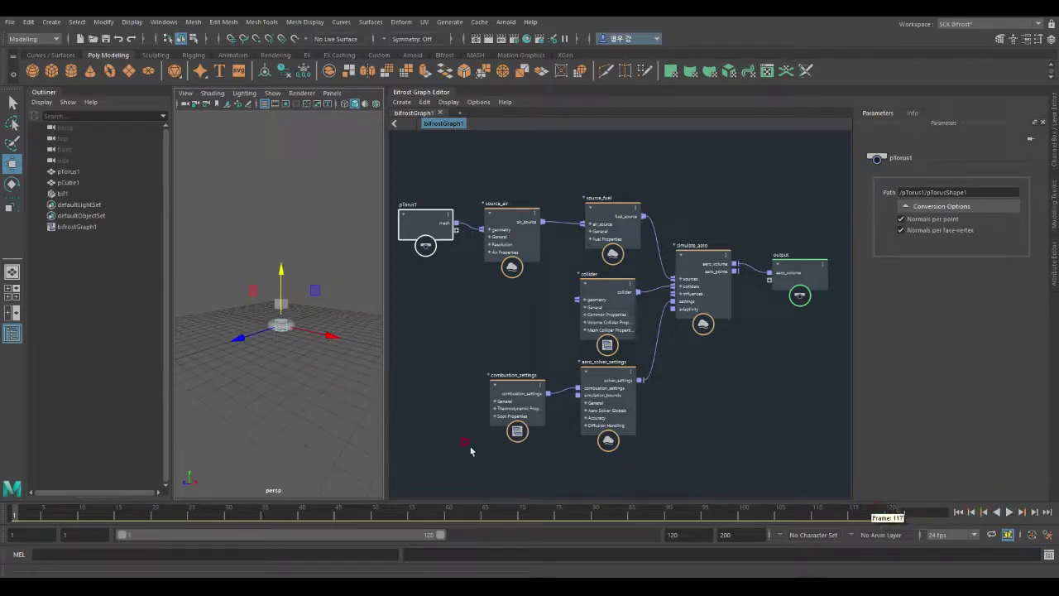
alt+drag(354, 402, 318, 409)
mouse_move(318, 410)
alt+right_down()
mouse_move(334, 417)
mouse_move(332, 429)
mouse_move(339, 405)
alt+right_up()
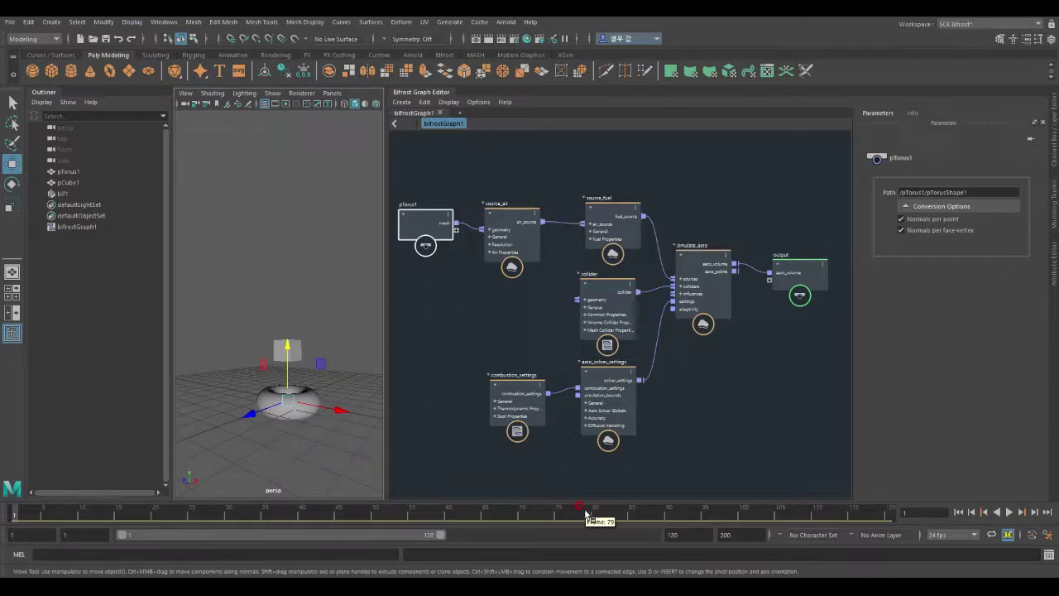
right_click(629, 512)
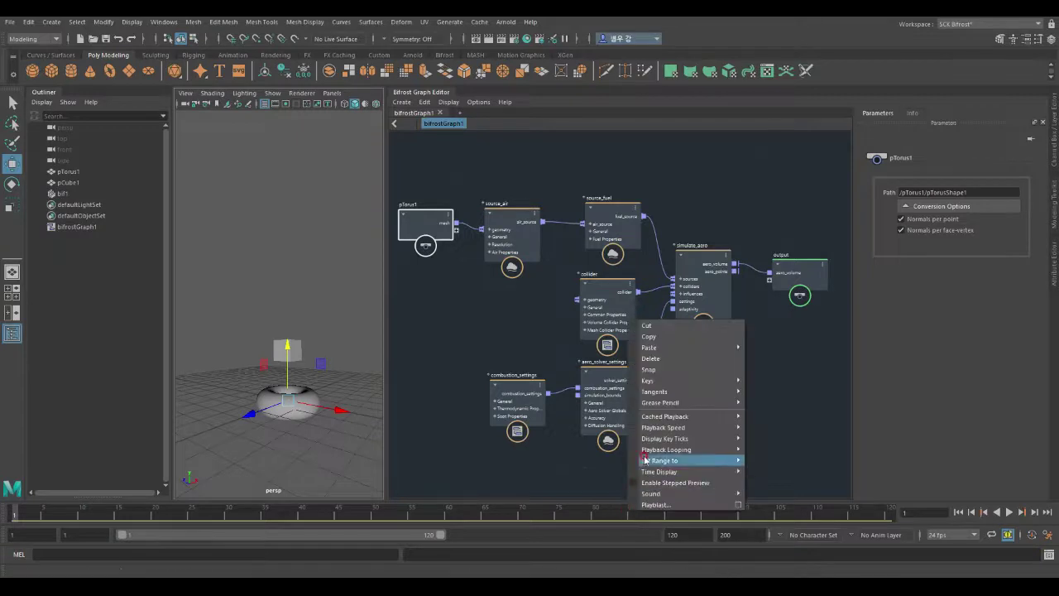
mouse_move(674, 430)
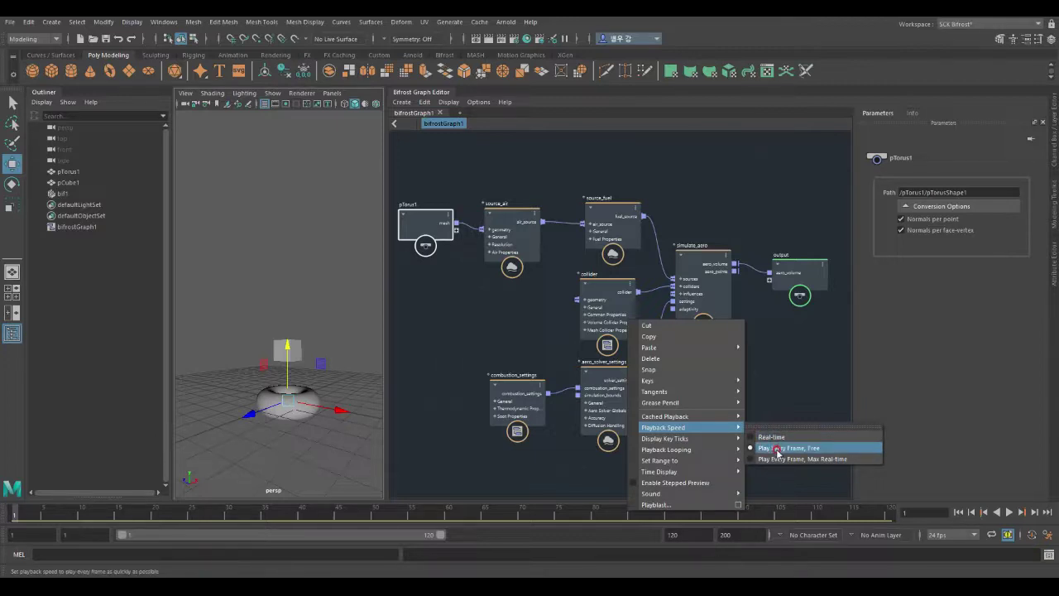
click(776, 451)
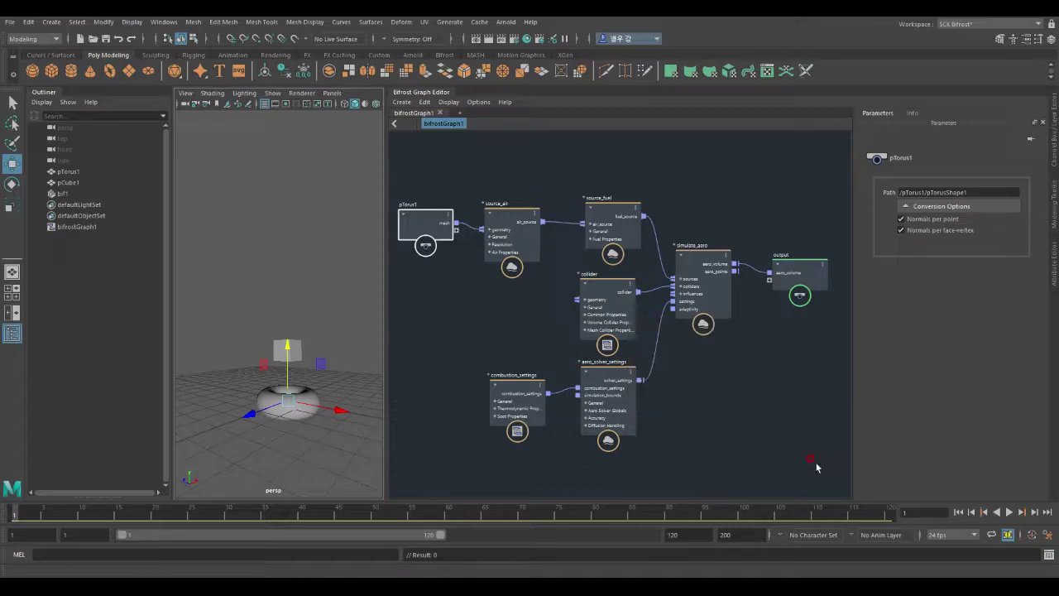
Play the simulation to about frame 17, stop it, and examine the smoke volume around the torus
click(1010, 513)
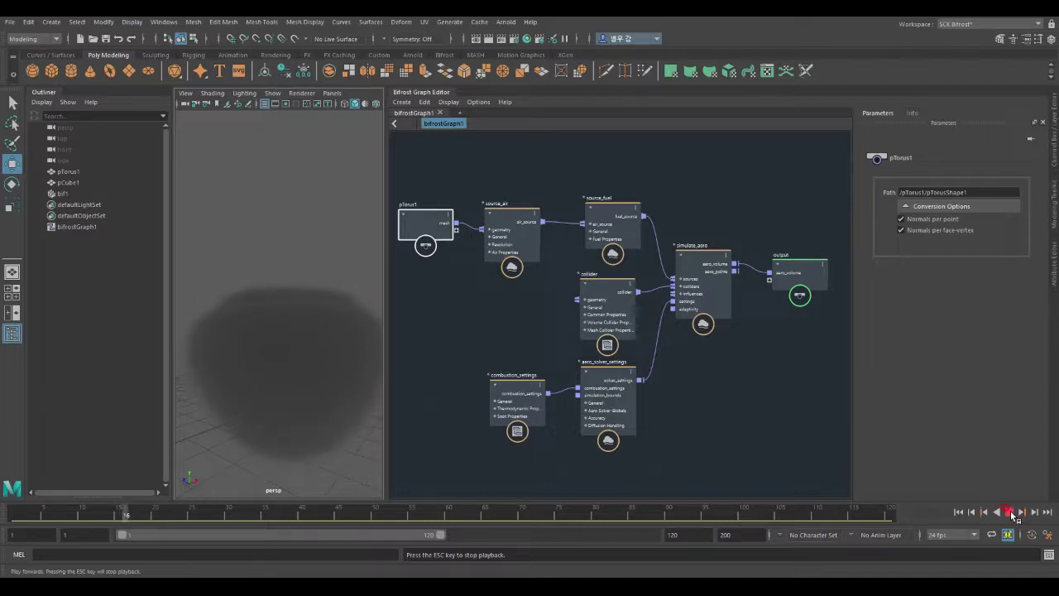
key(Escape)
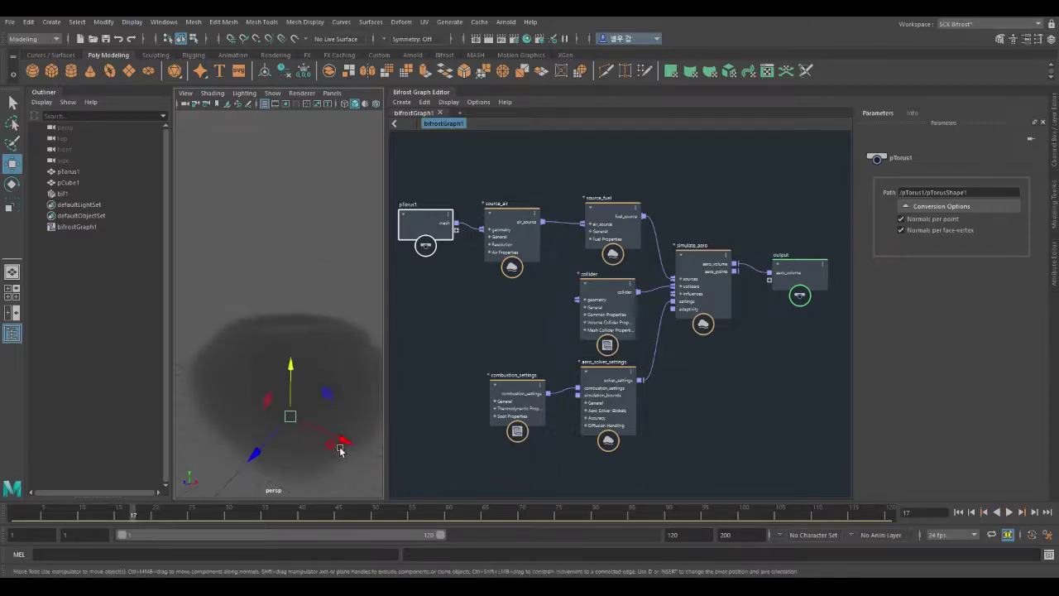
scroll(262, 437, down, 3)
scroll(304, 416, up, 5)
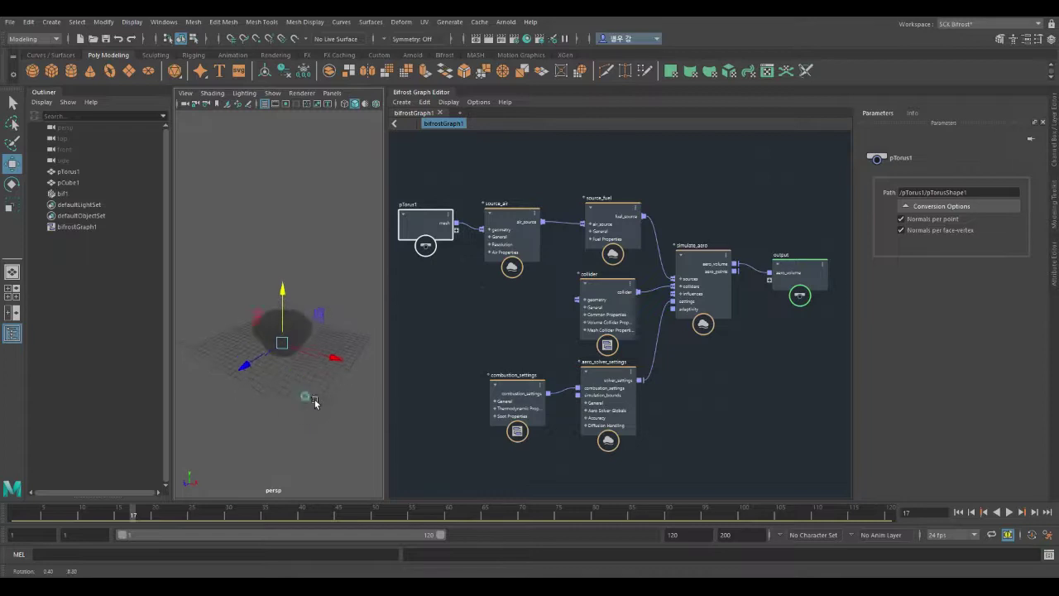
scroll(331, 403, down, 3)
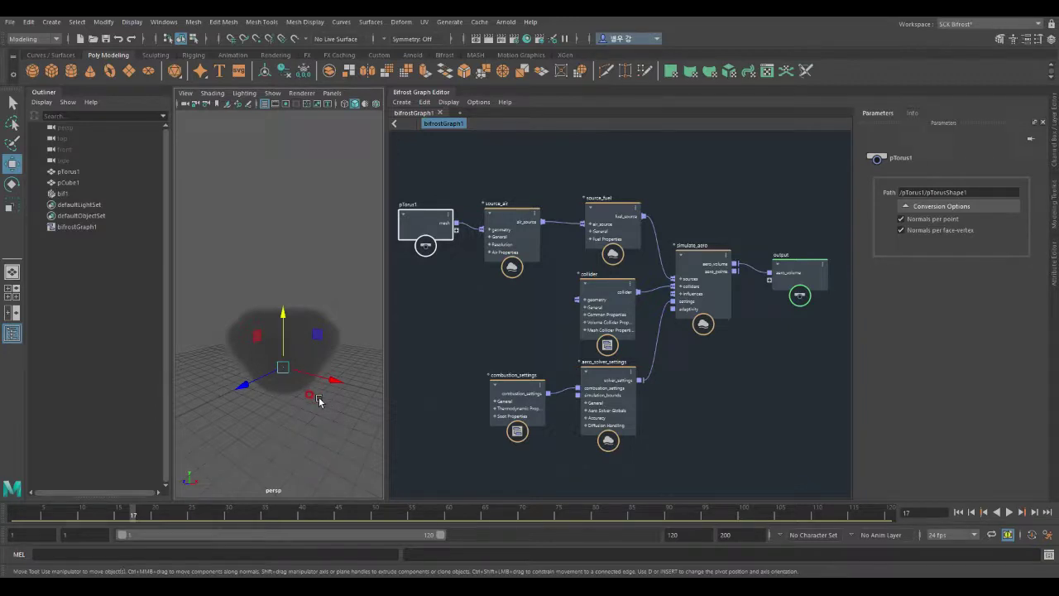
mouse_move(319, 397)
alt+mouse_down()
mouse_move(319, 420)
mouse_move(319, 390)
alt+mouse_up()
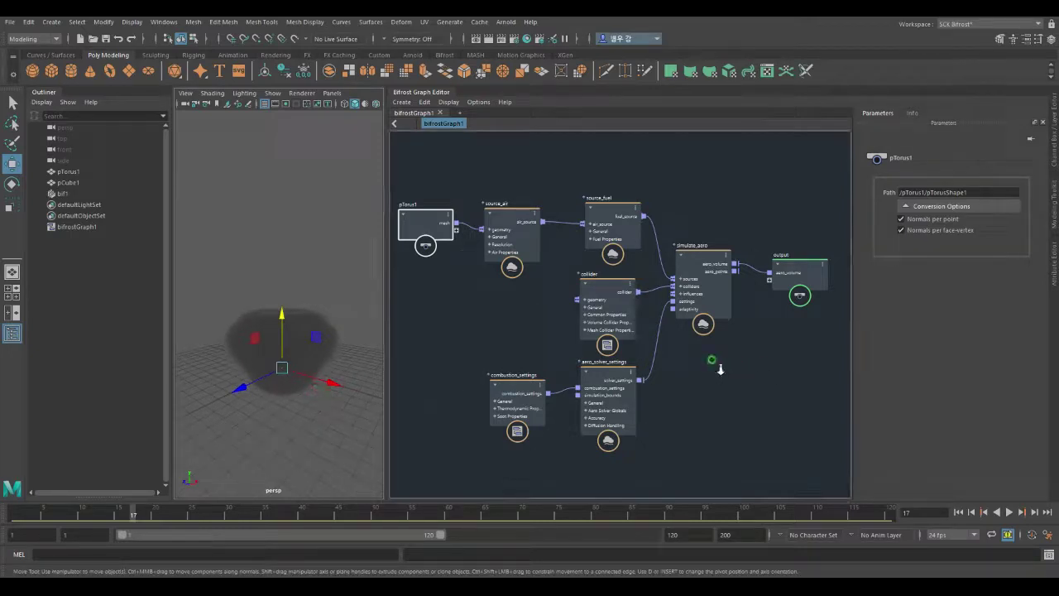
scroll(761, 374, up, 2)
scroll(719, 373, down, 2)
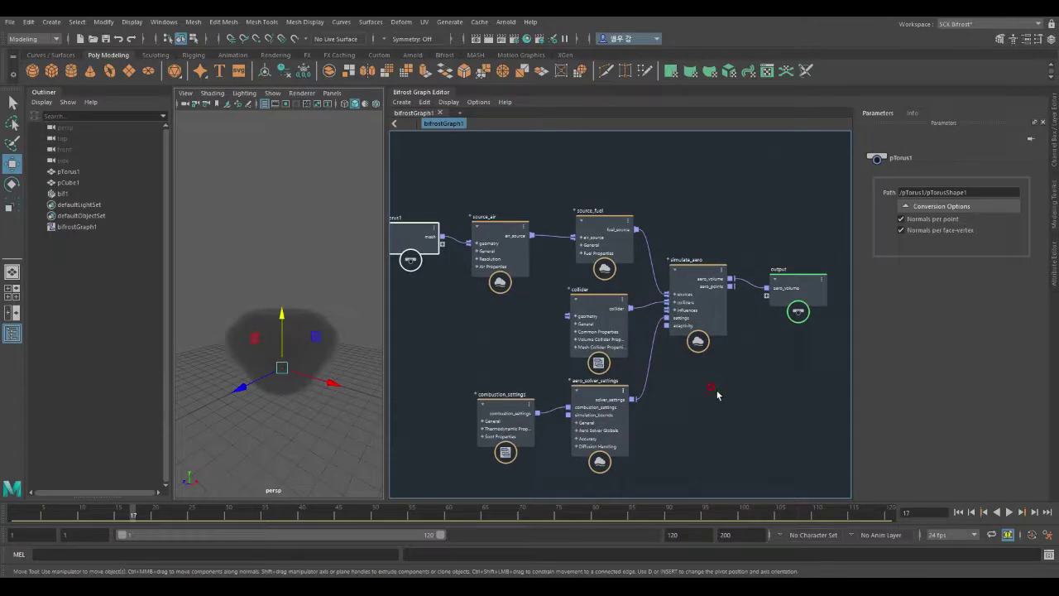
scroll(724, 393, up, 1)
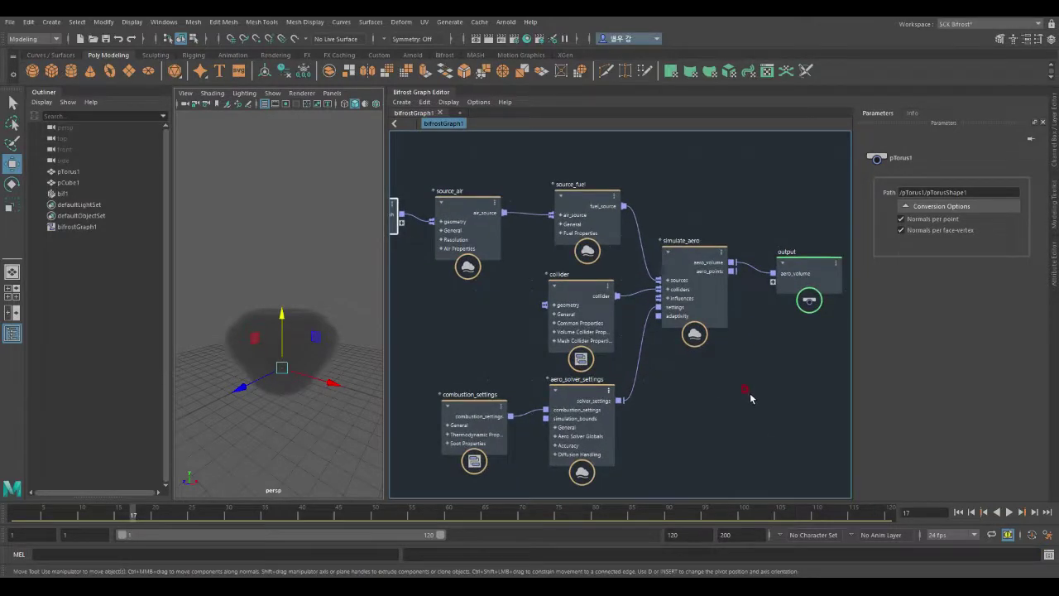
Return the timeline to frame 1 and keep the Bifrost graph's execution paused
click(958, 512)
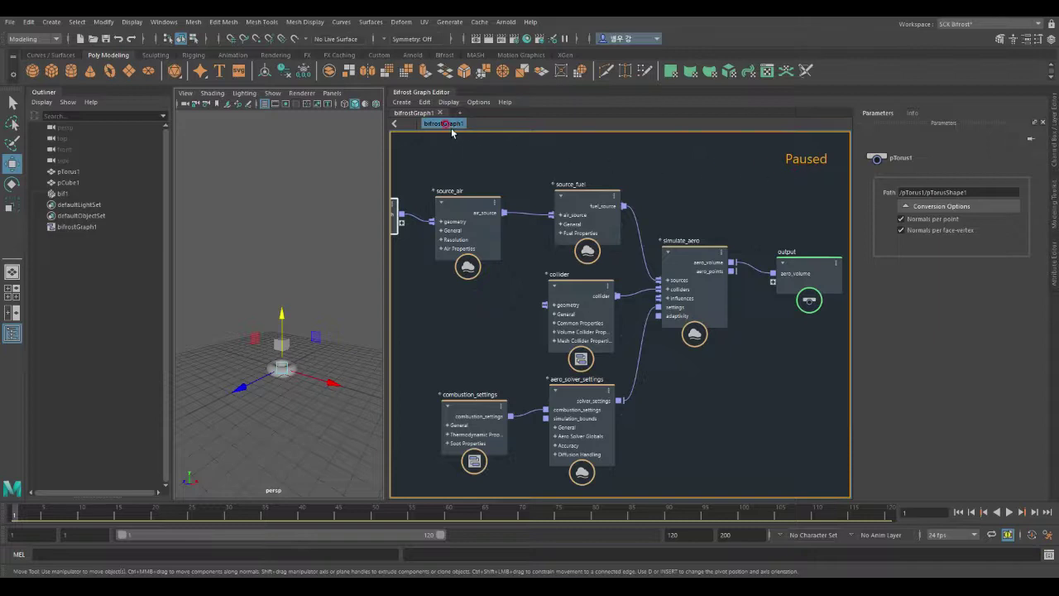
click(424, 103)
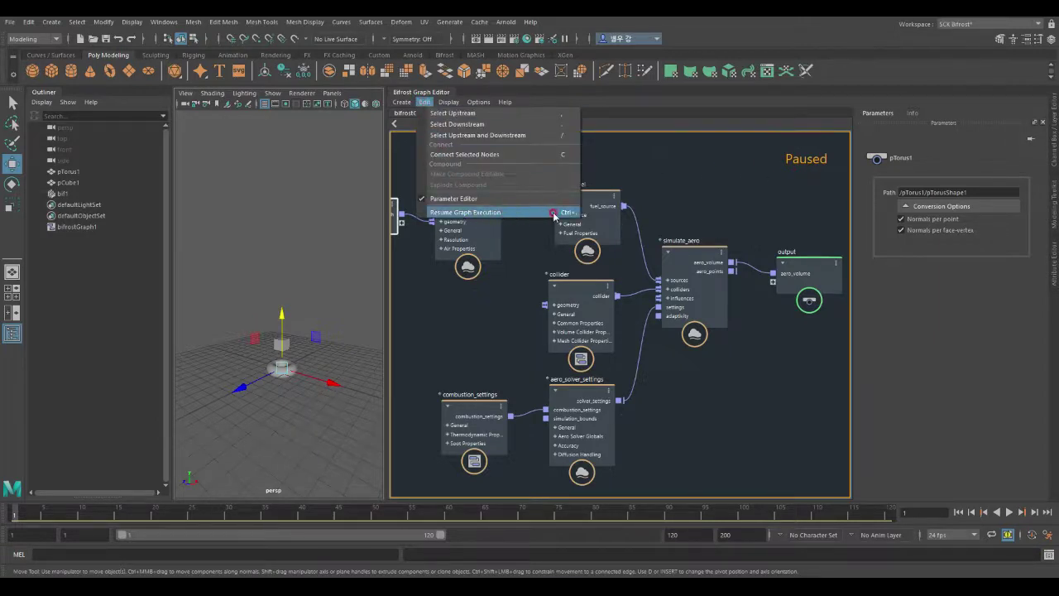
click(510, 214)
click(732, 190)
Add an assign_material node below and beyond simulate_aero, and move the output node farther away to make room
alt+right_drag(757, 272, 761, 334)
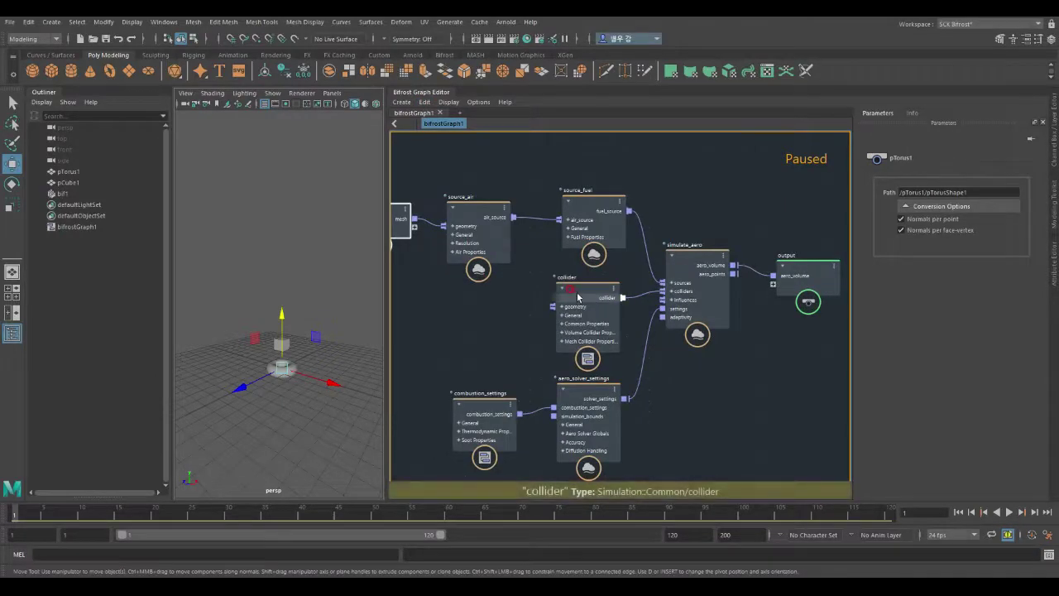
alt+middle_drag(703, 350, 617, 320)
scroll(661, 346, up, 2)
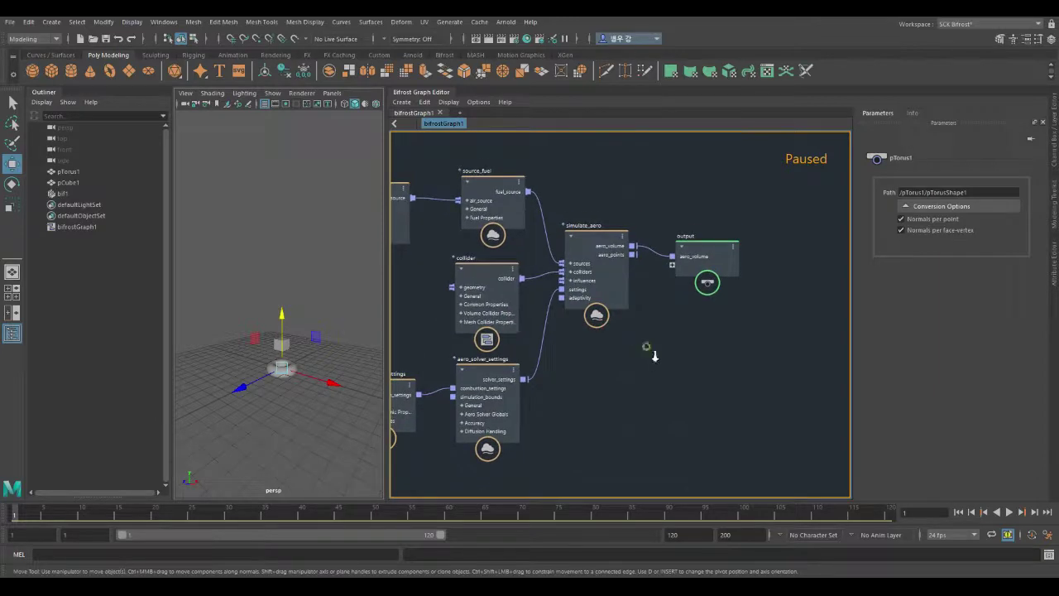
key(Tab)
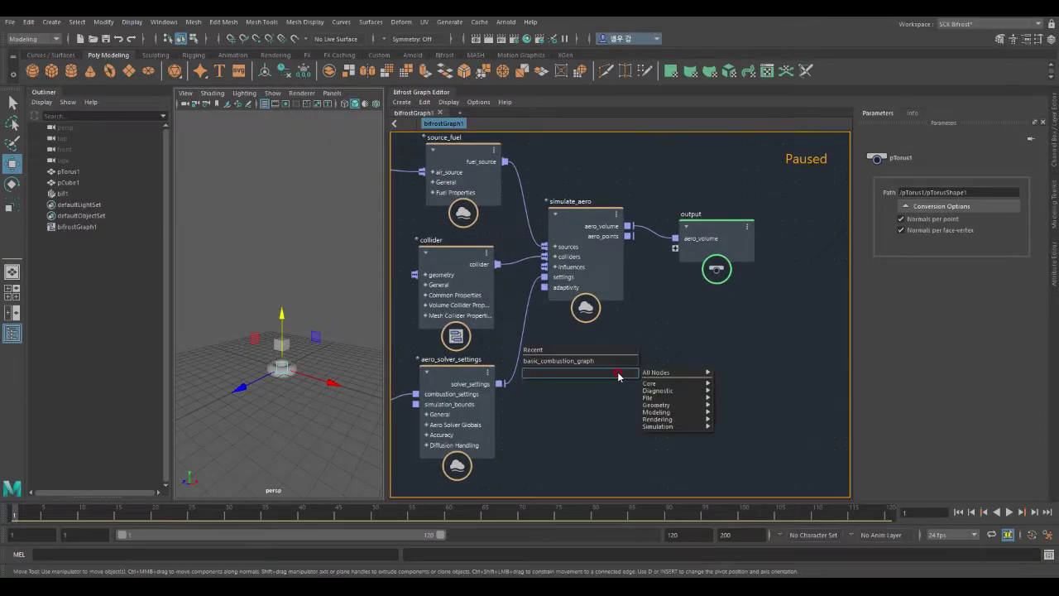
text(materi)
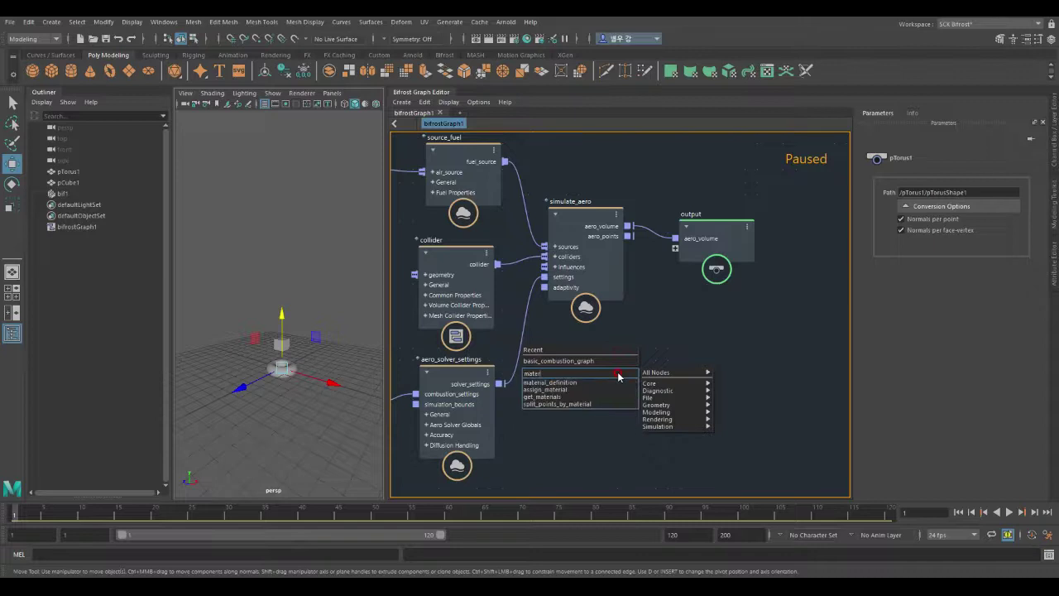
click(579, 389)
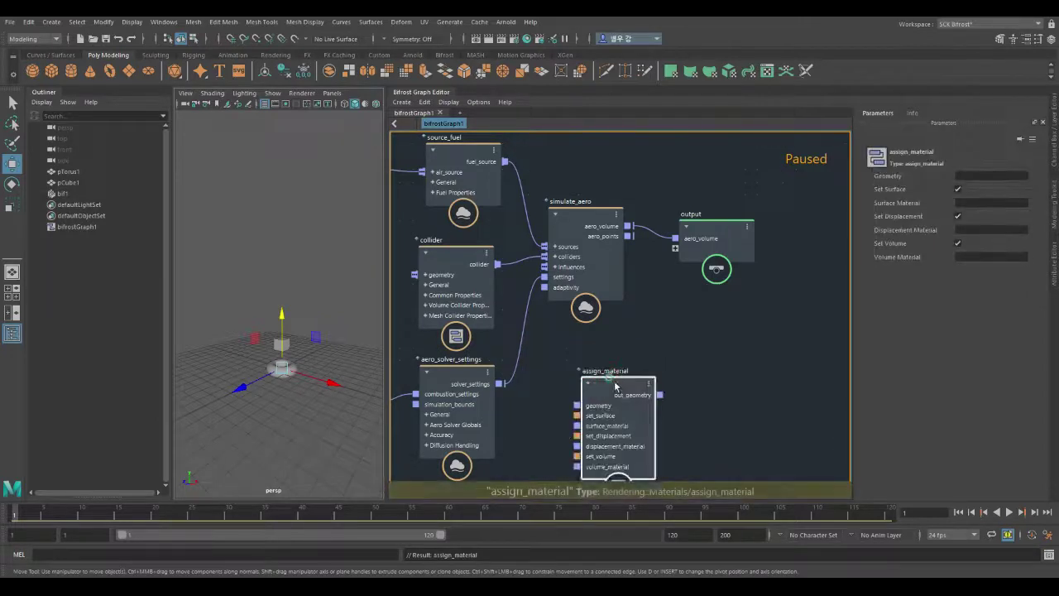
drag(627, 368, 695, 308)
drag(691, 222, 758, 219)
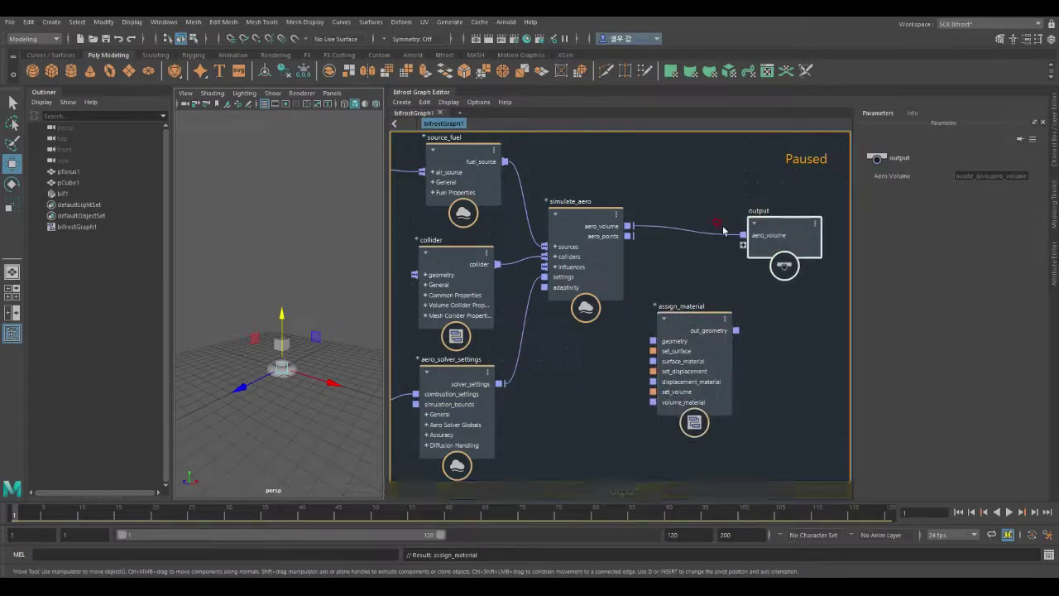
Replace the direct aero_volume-to-output link by routing aero_volume through assign_material's geometry and out_geometry into the output node
click(681, 255)
key(Delete)
drag(629, 226, 652, 339)
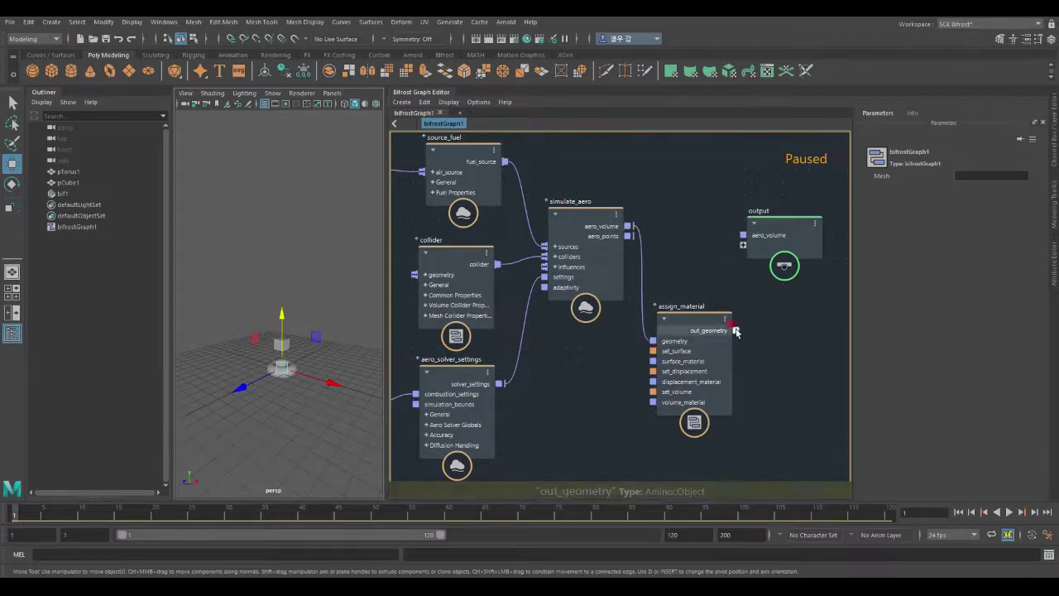
drag(736, 330, 743, 235)
drag(695, 312, 688, 285)
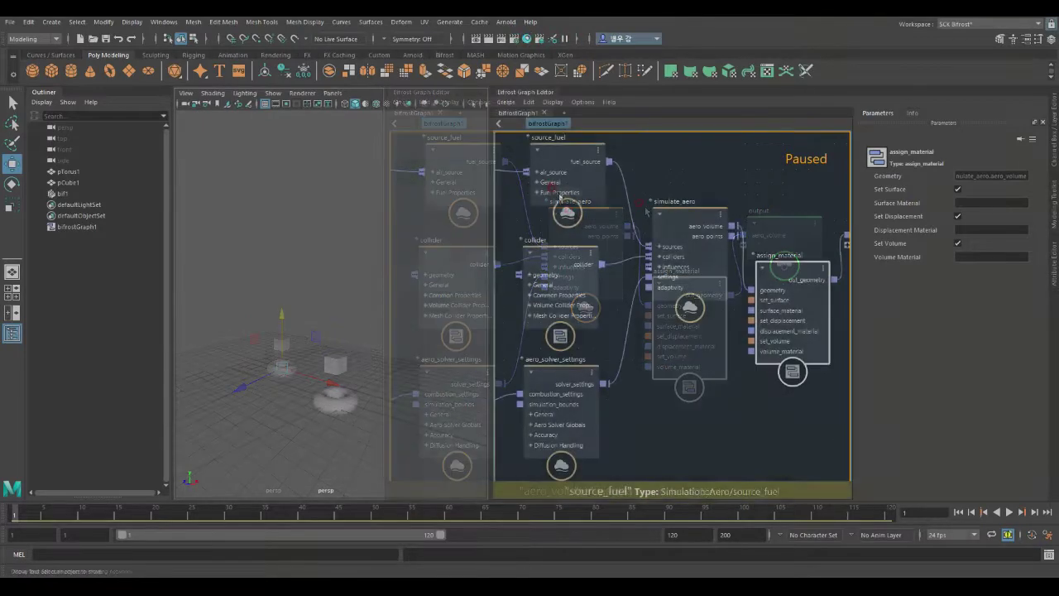
Create an Arnold aiStandardVolume shader in the Hypershade, and move that window aside to uncover the assign_material node
click(527, 39)
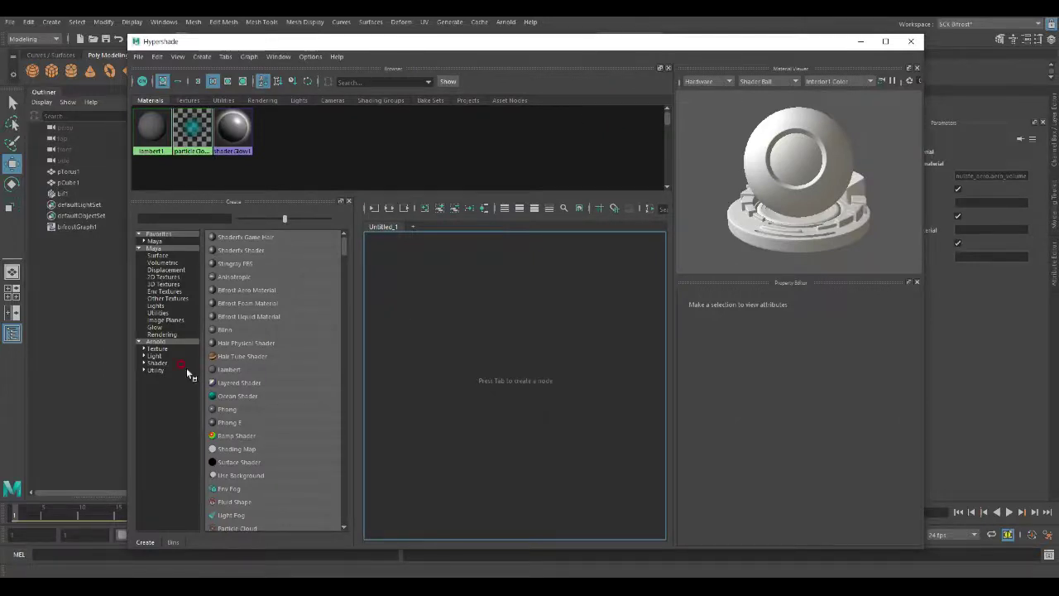
click(172, 365)
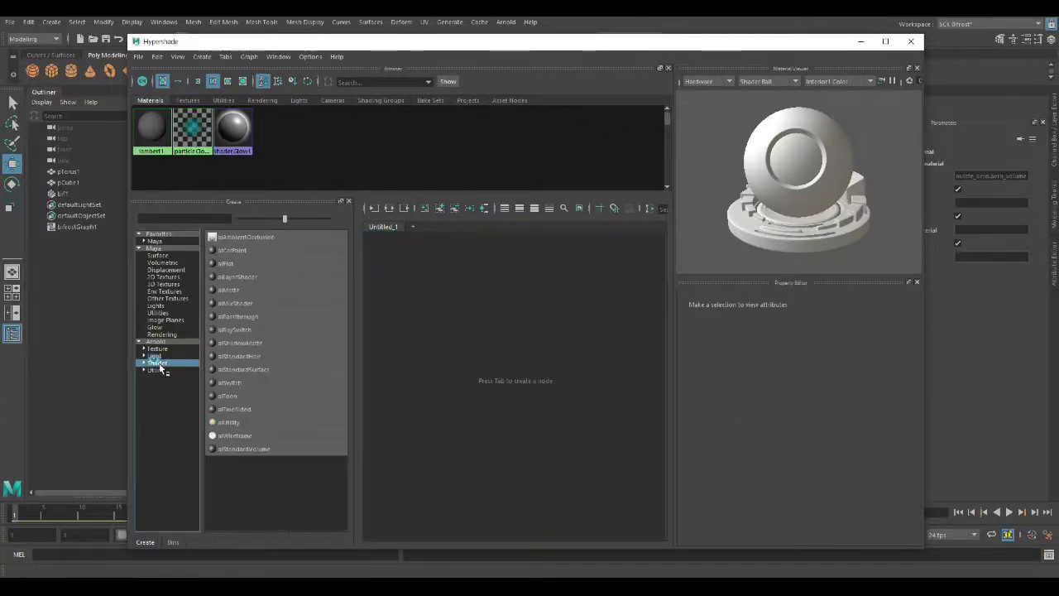
click(252, 447)
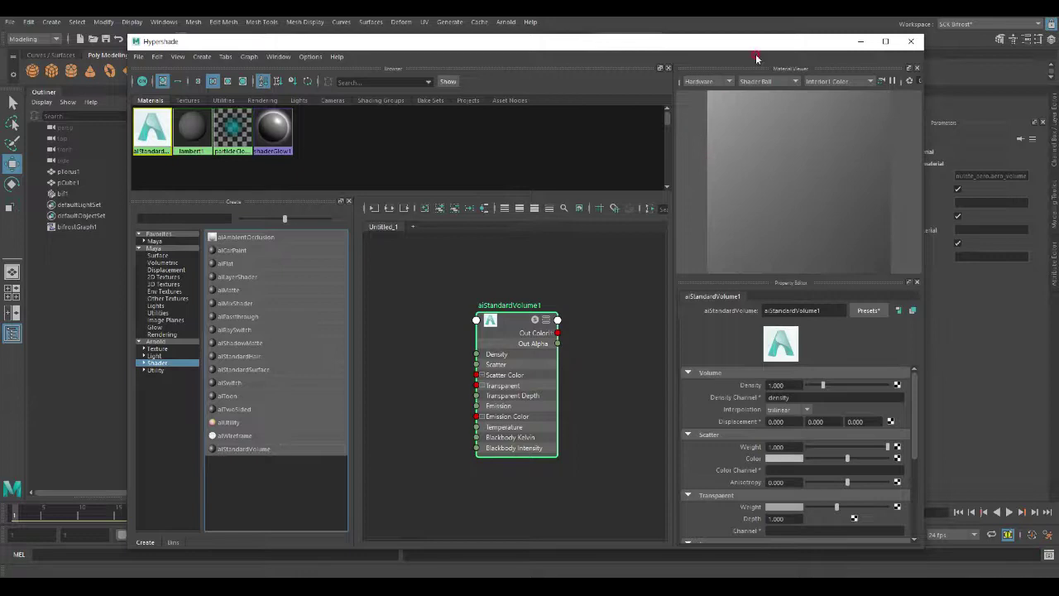
drag(752, 38, 379, 42)
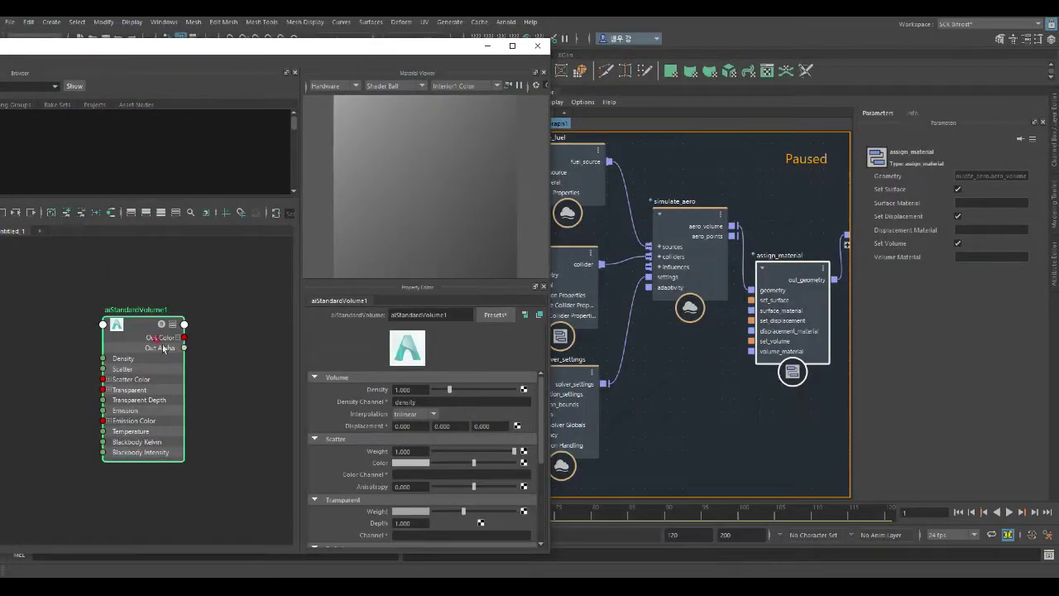
Bring the aiStandardVolume1 shader into the Bifrost graph, link its material_reference to assign_material's volume_material, and close the Hypershade
middle_drag(132, 322, 641, 348)
middle_drag(696, 377, 696, 378)
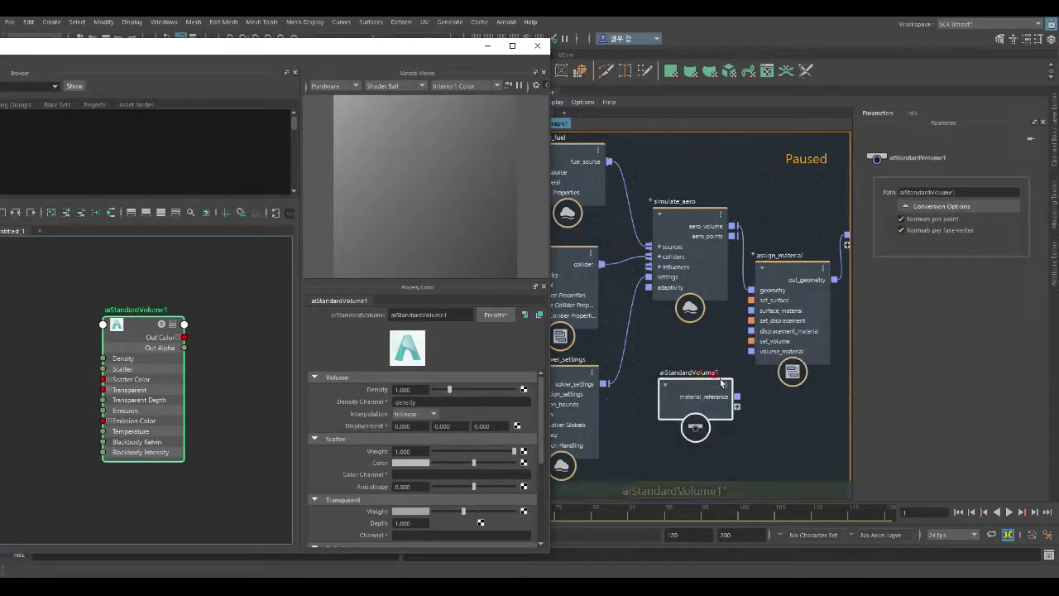
drag(737, 398, 752, 351)
drag(449, 43, 438, 95)
click(464, 94)
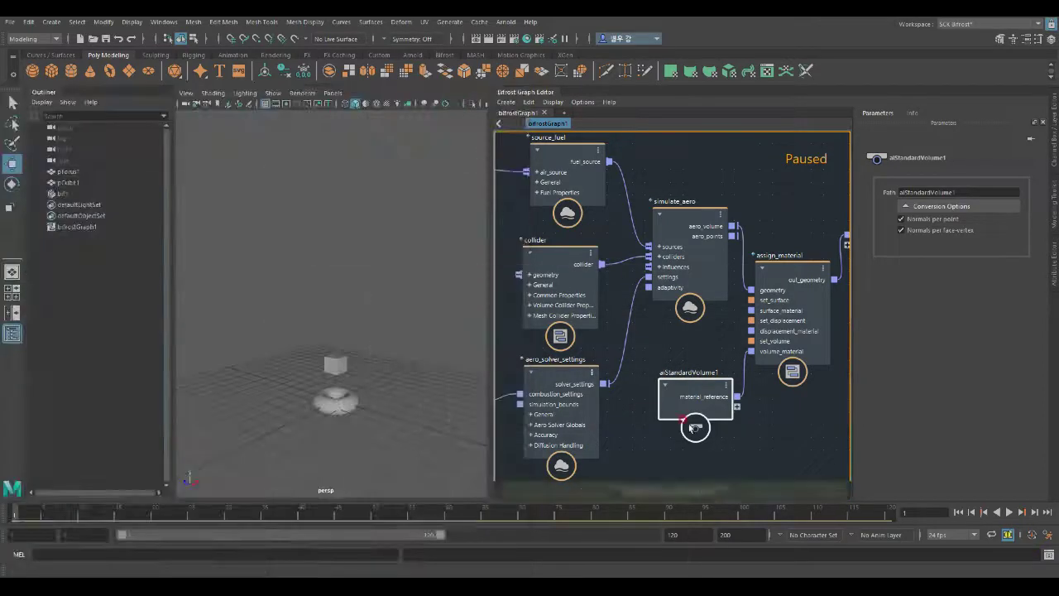
click(639, 445)
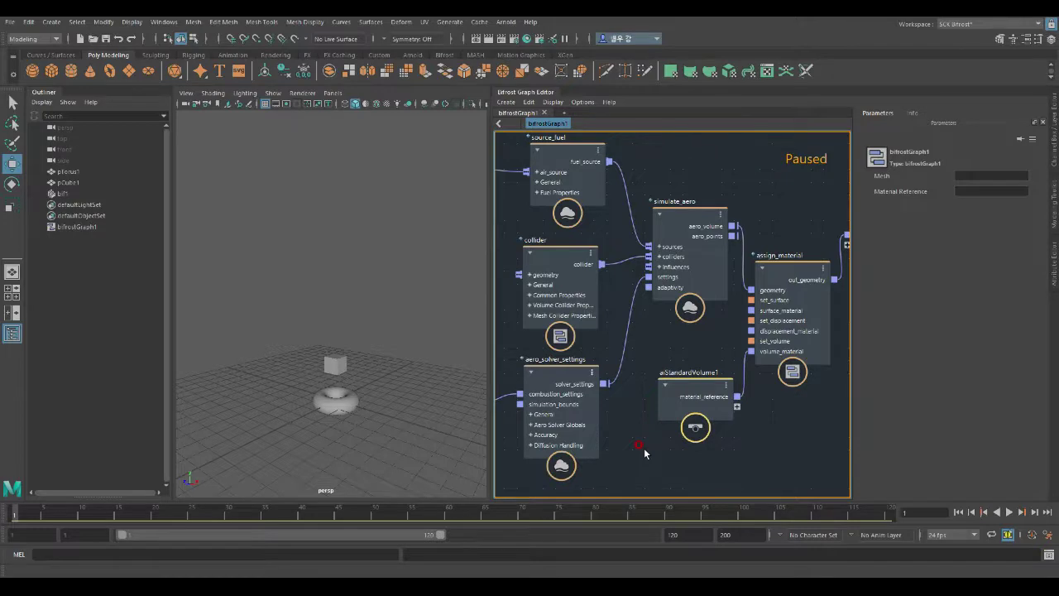
Resume the Bifrost graph's execution, play the simulation briefly, and return the timeline to frame 1
click(1010, 512)
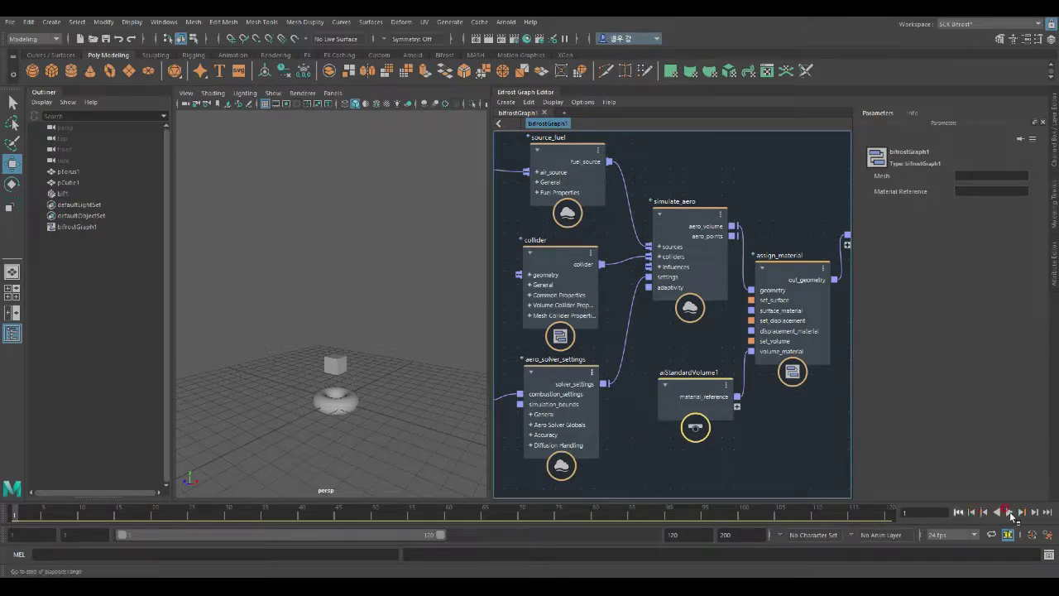
click(1010, 514)
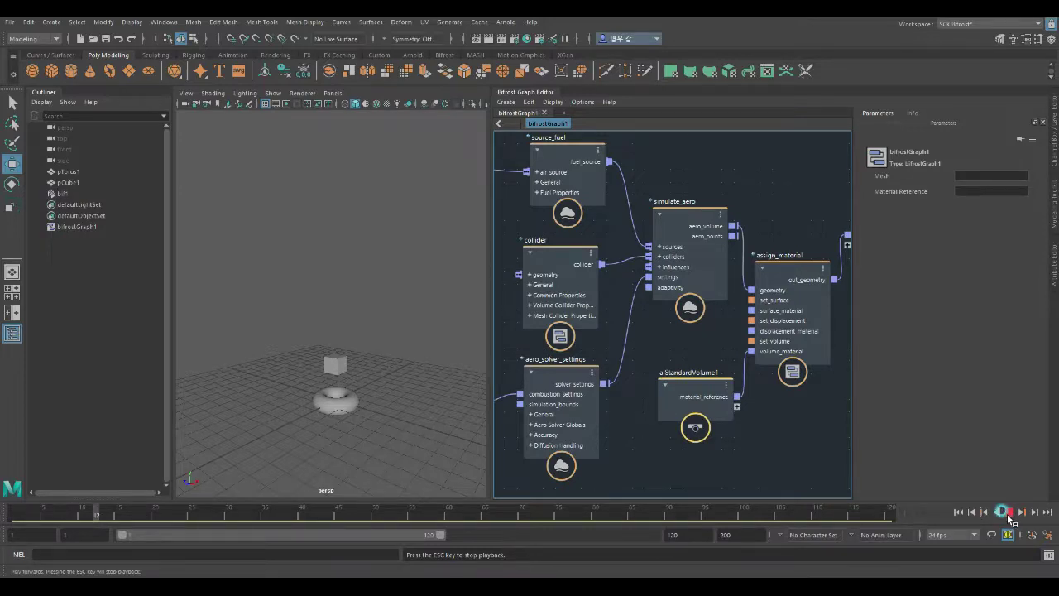
click(1009, 512)
click(958, 511)
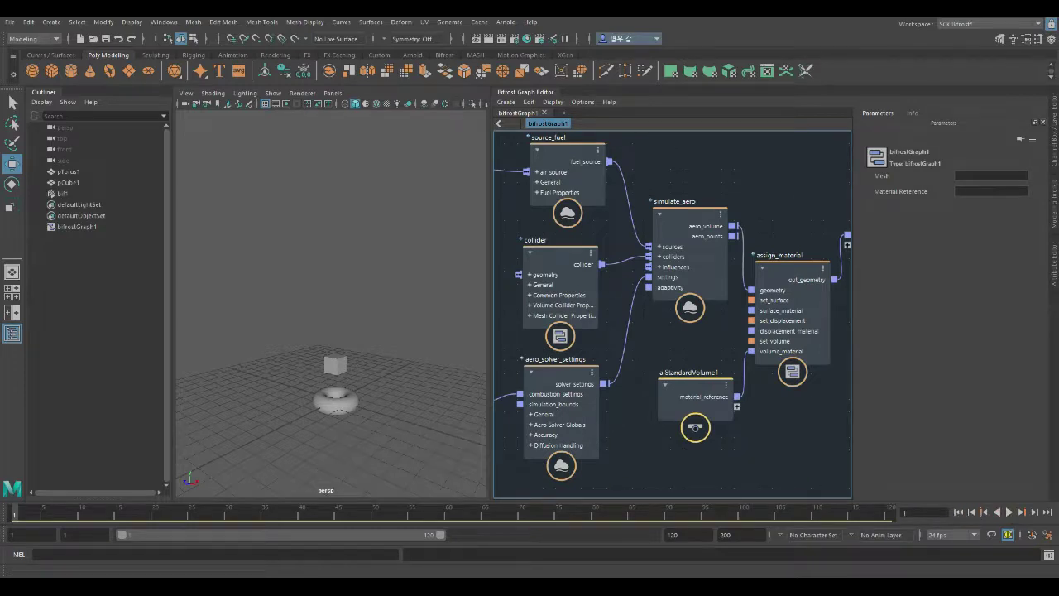
Reopen the Hypershade and replace the aiStandardVolume1 settings with the default_bifrost_aero preset
mouse_move(281, 589)
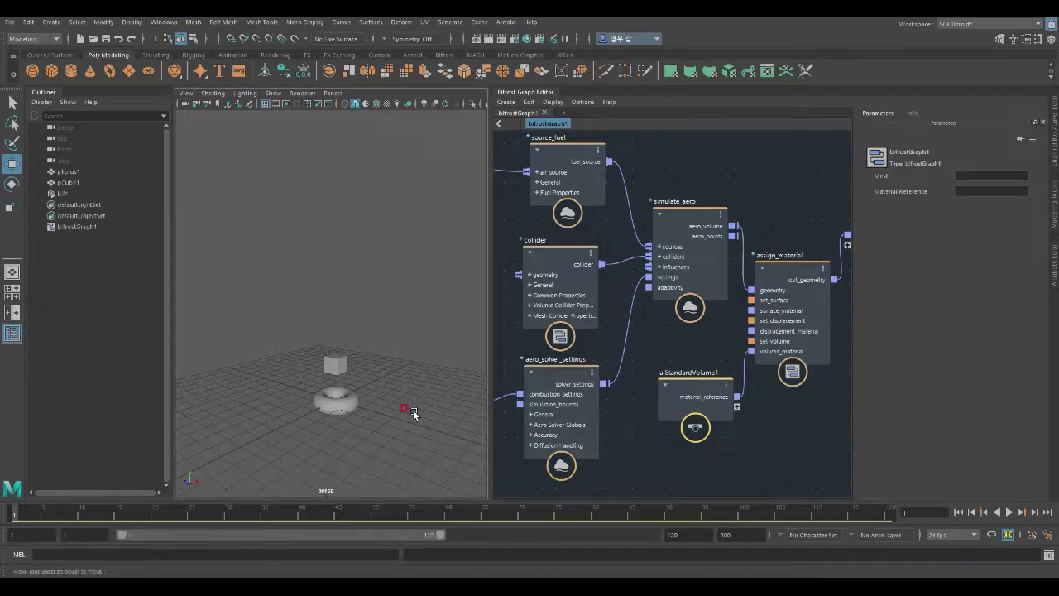
click(526, 39)
drag(395, 105, 603, 51)
click(343, 332)
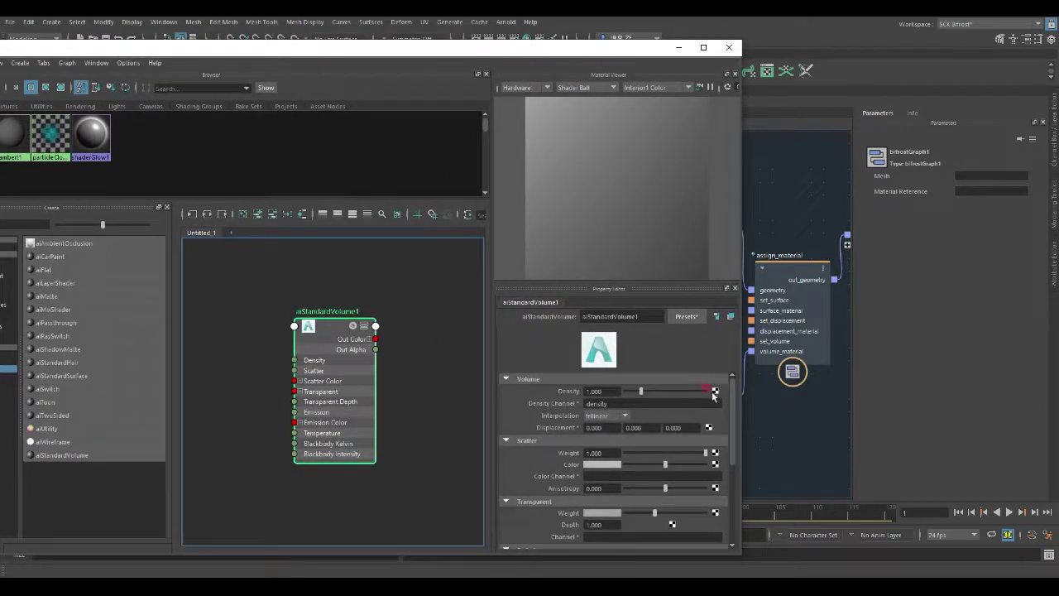
click(689, 317)
mouse_move(739, 351)
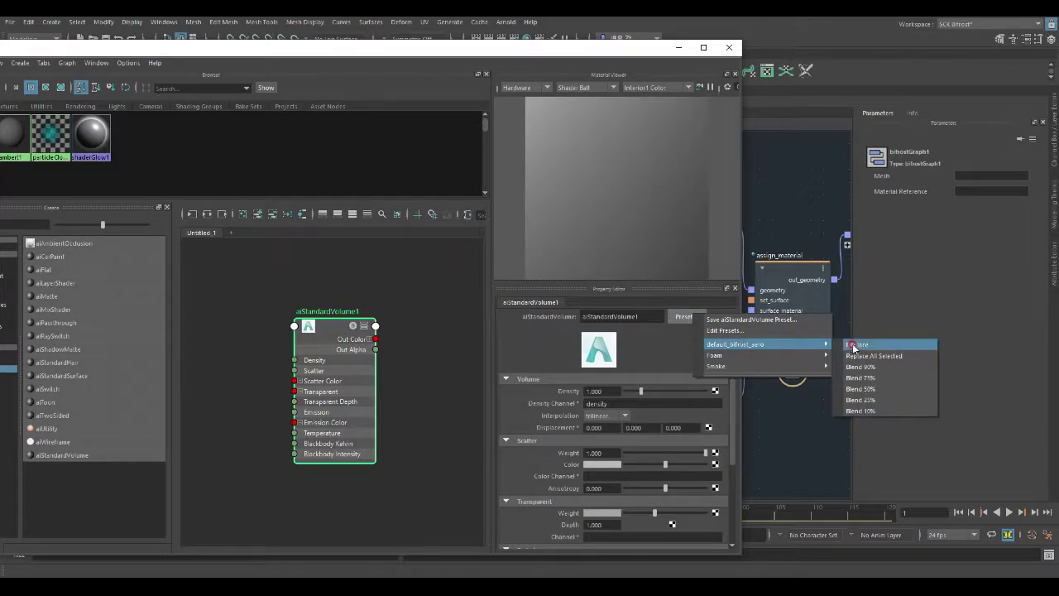
click(853, 347)
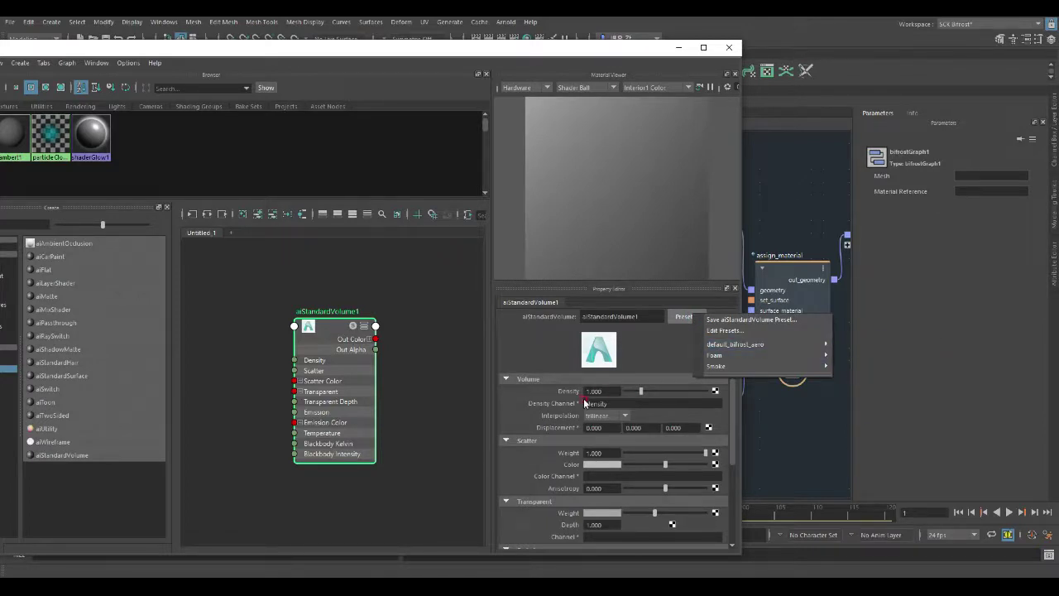
mouse_move(794, 345)
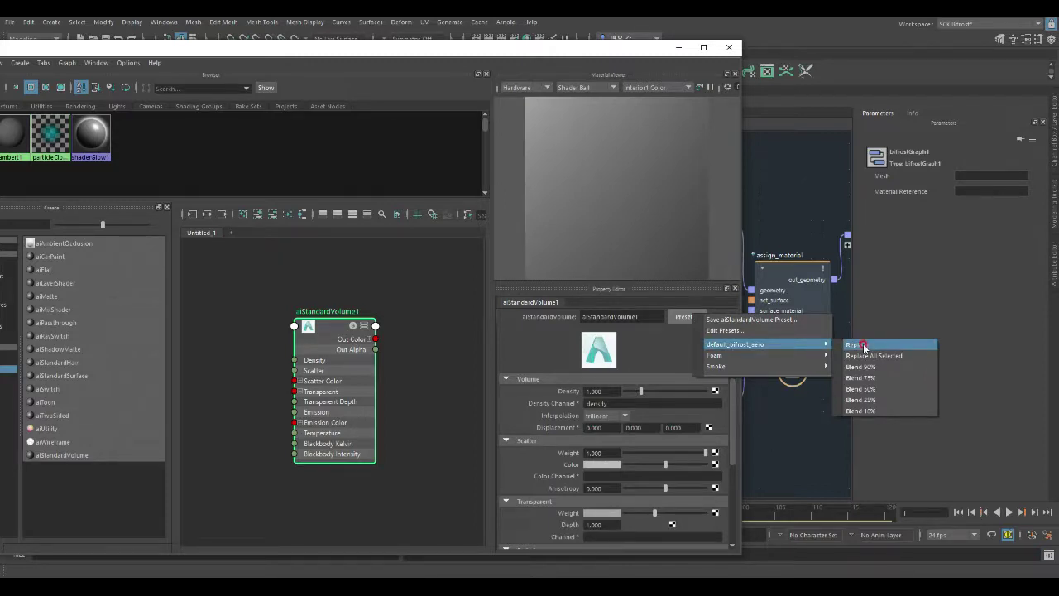
click(864, 346)
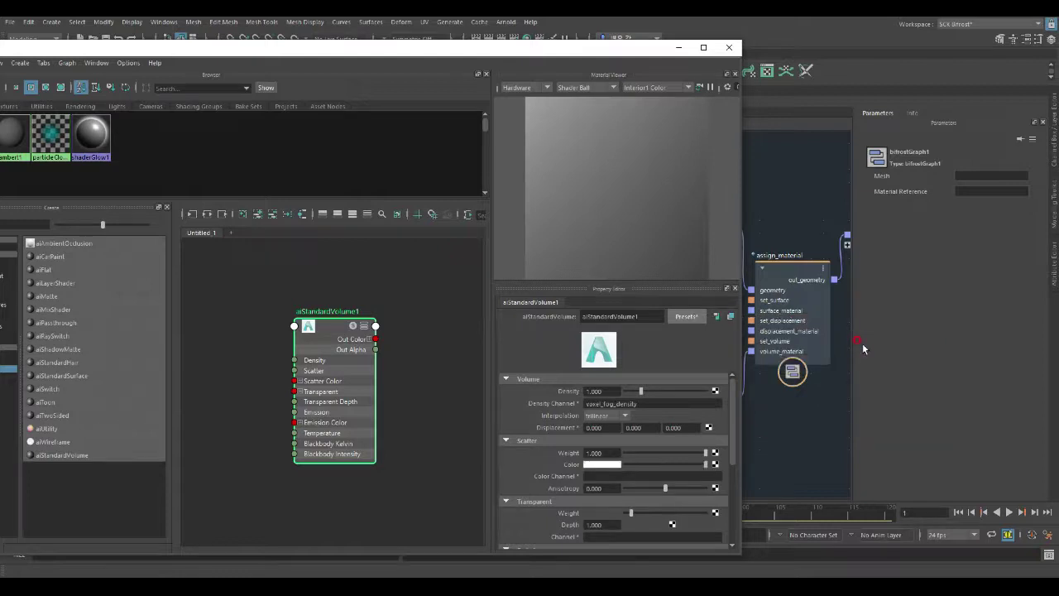
Examine the shader's emission and temperature attributes and its Foam and Smoke presets, and close the Hypershade
scroll(692, 448, down, 6)
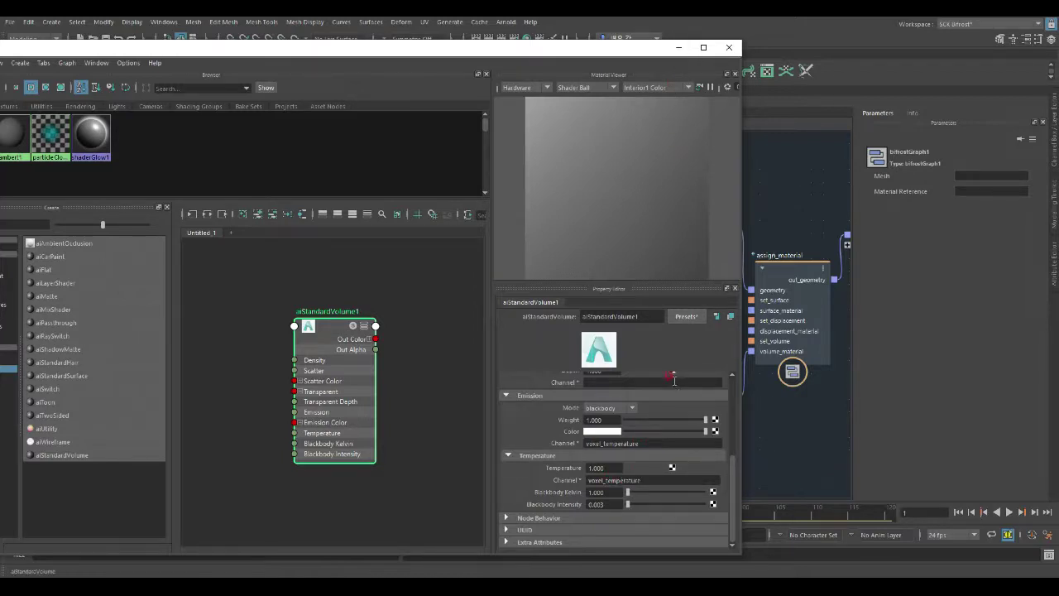
drag(523, 48, 644, 47)
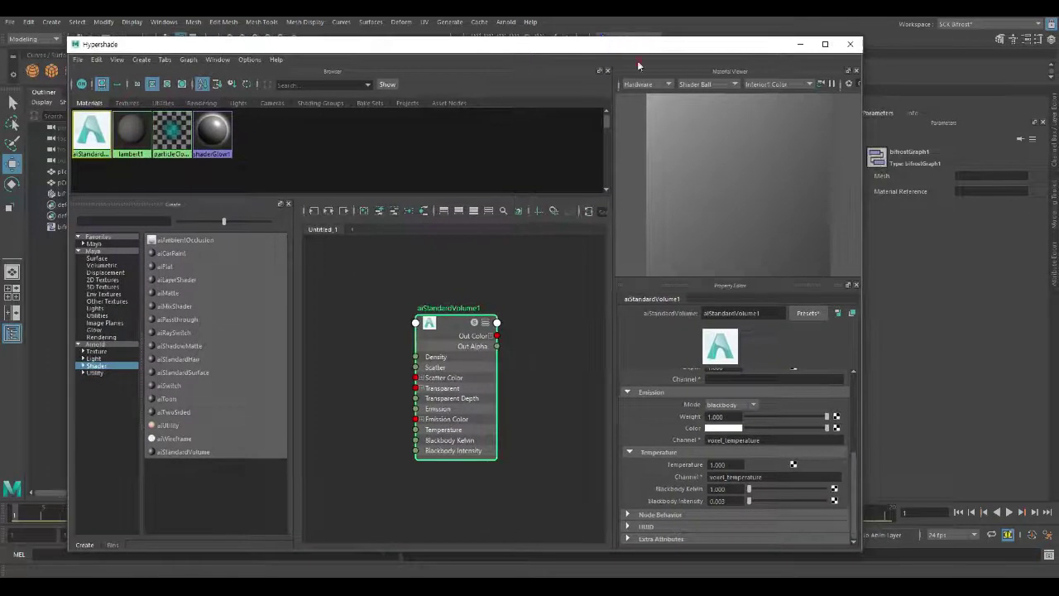
click(813, 316)
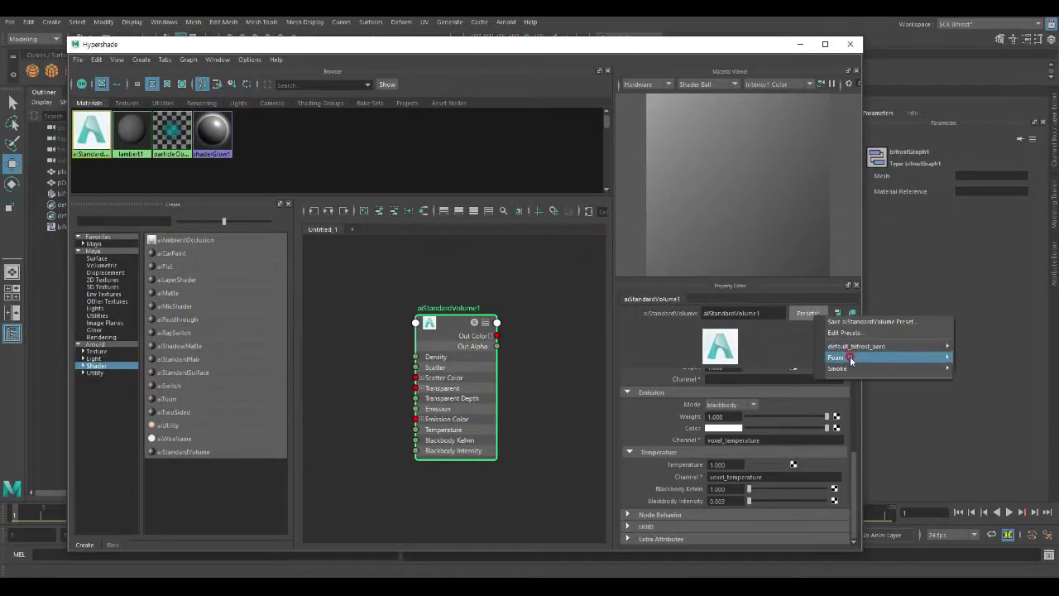
mouse_move(852, 371)
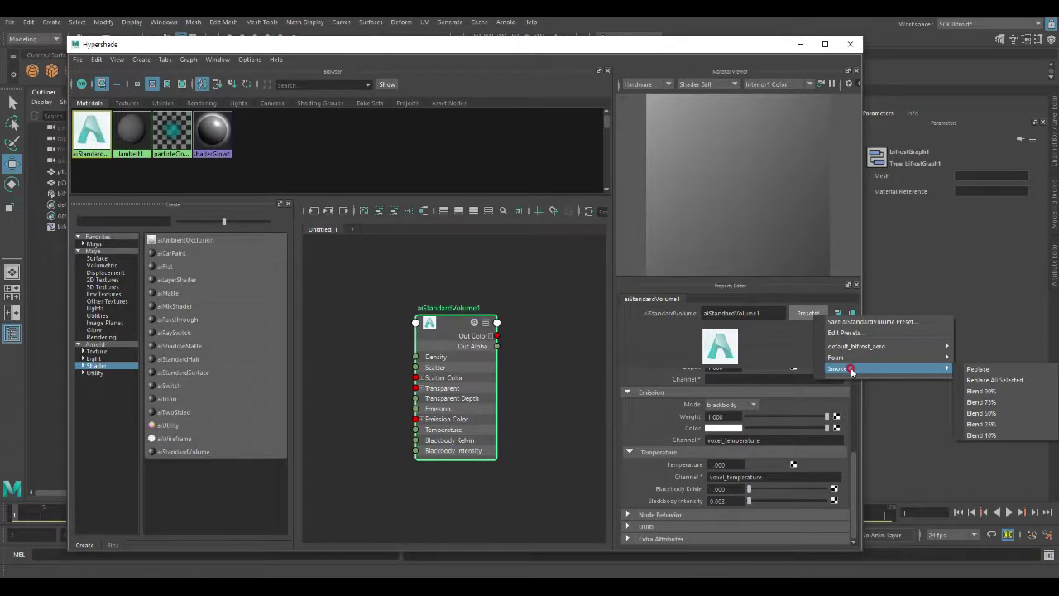
mouse_move(856, 348)
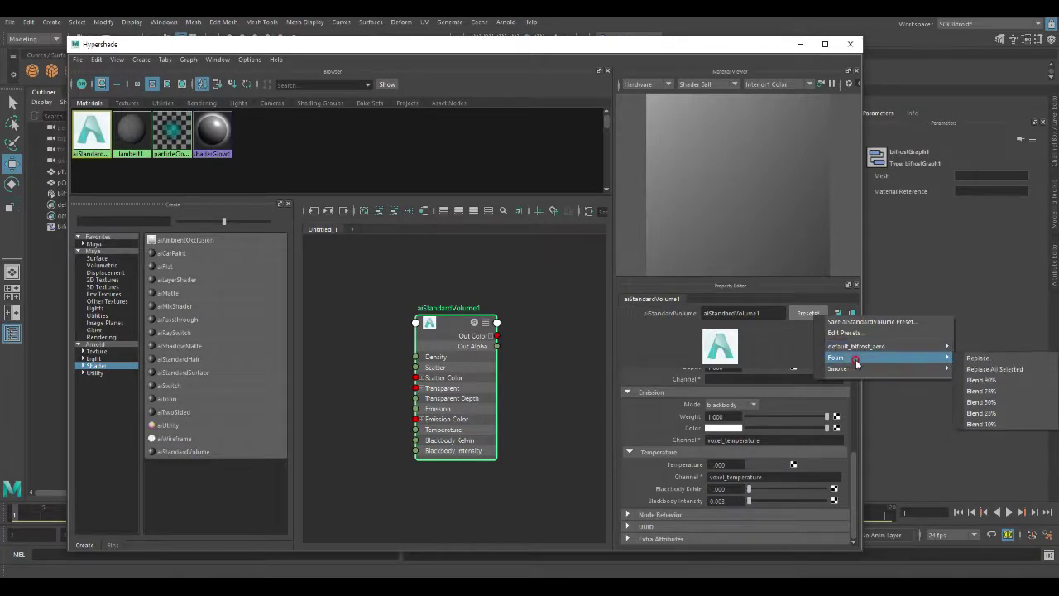
click(852, 45)
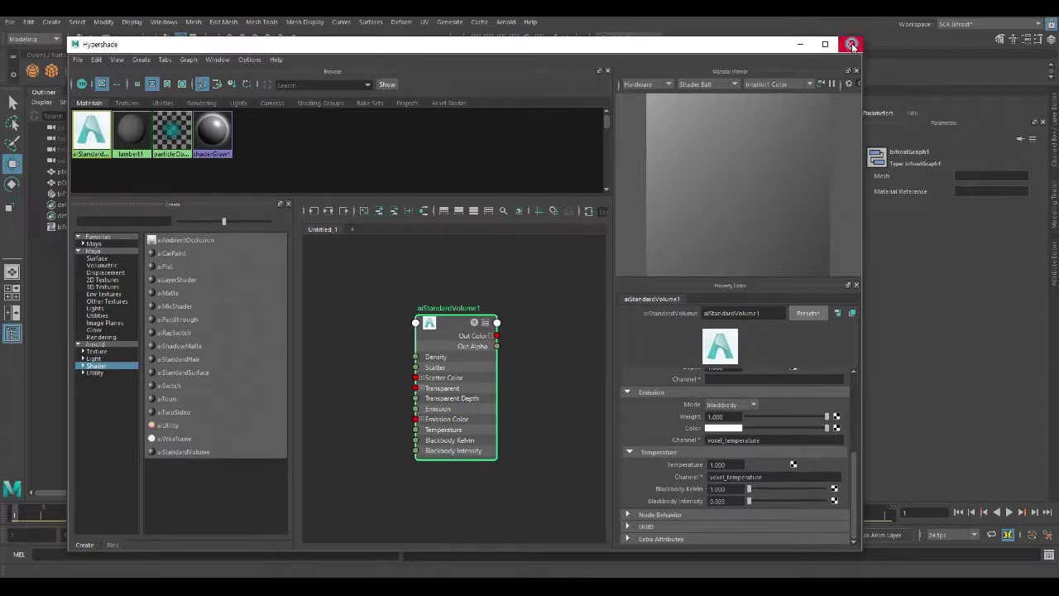
click(852, 46)
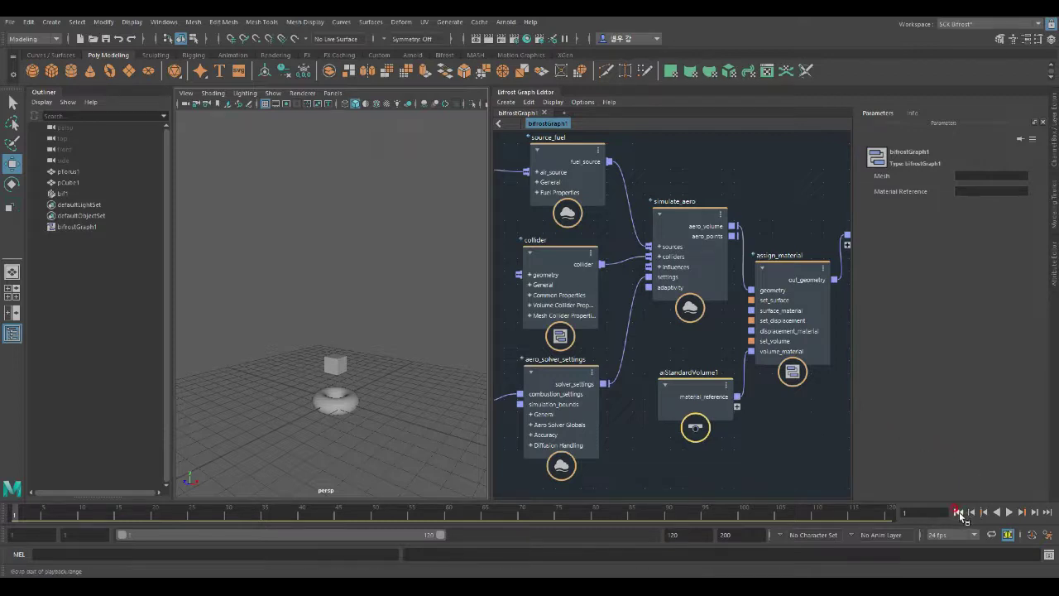
Play the simulation from frame 1, stop it at frame 18, and inspect the explosion volume up close
click(1008, 511)
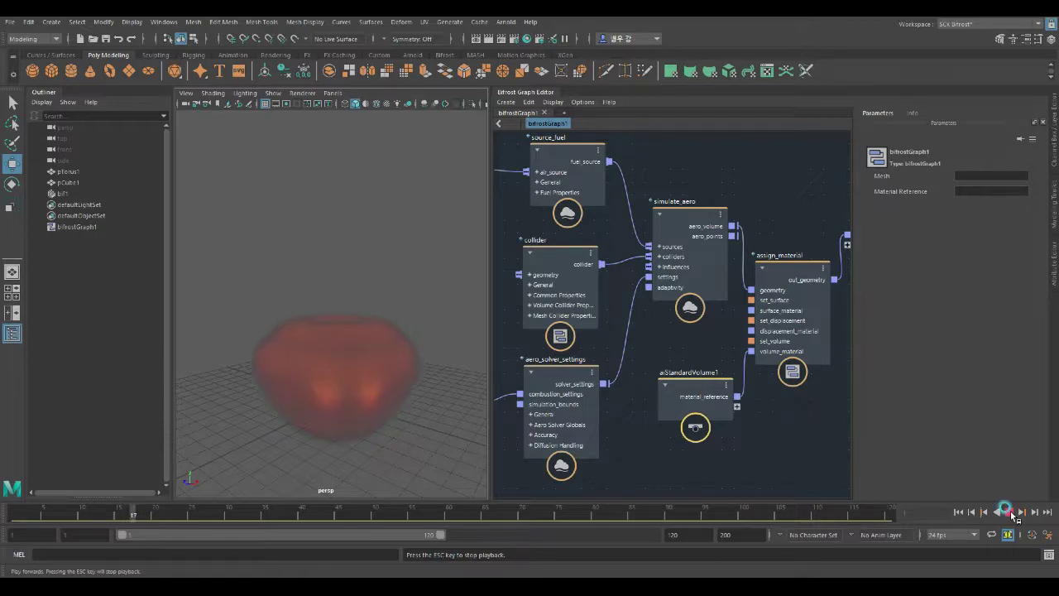
click(356, 387)
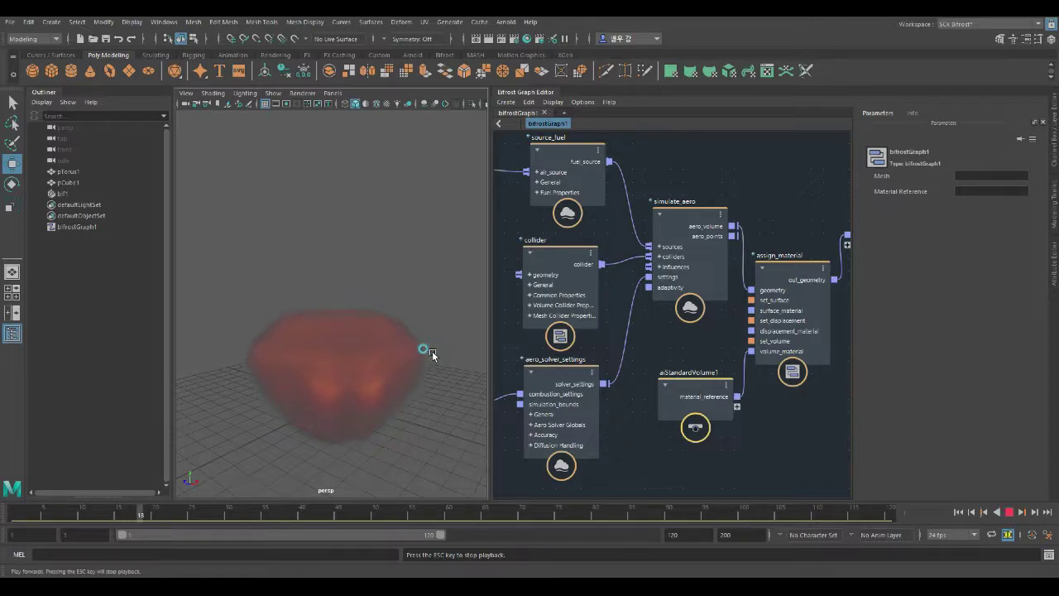
click(391, 351)
scroll(391, 351, up, 3)
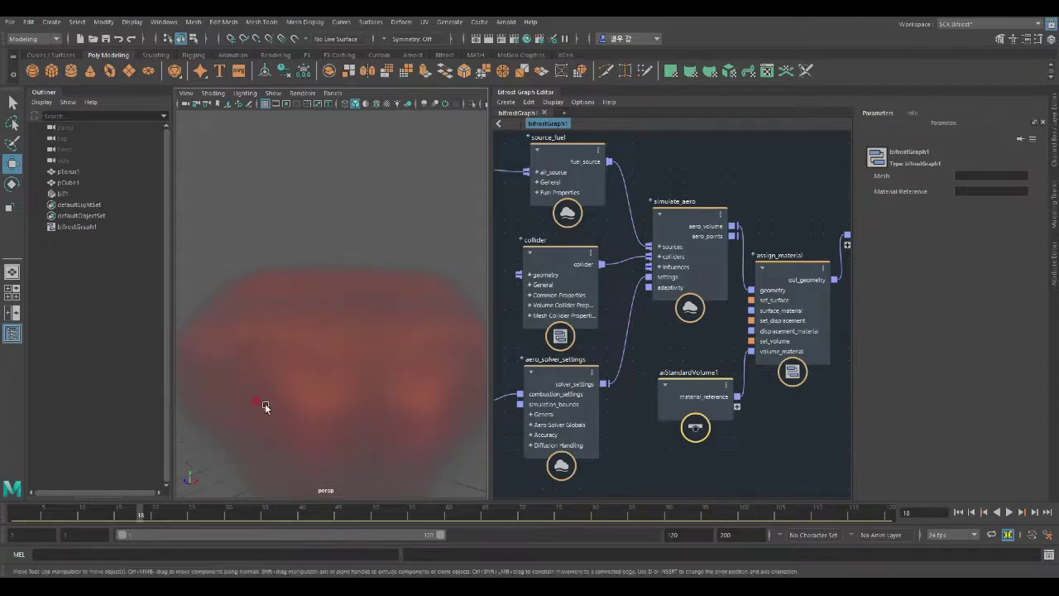
scroll(364, 388, down, 5)
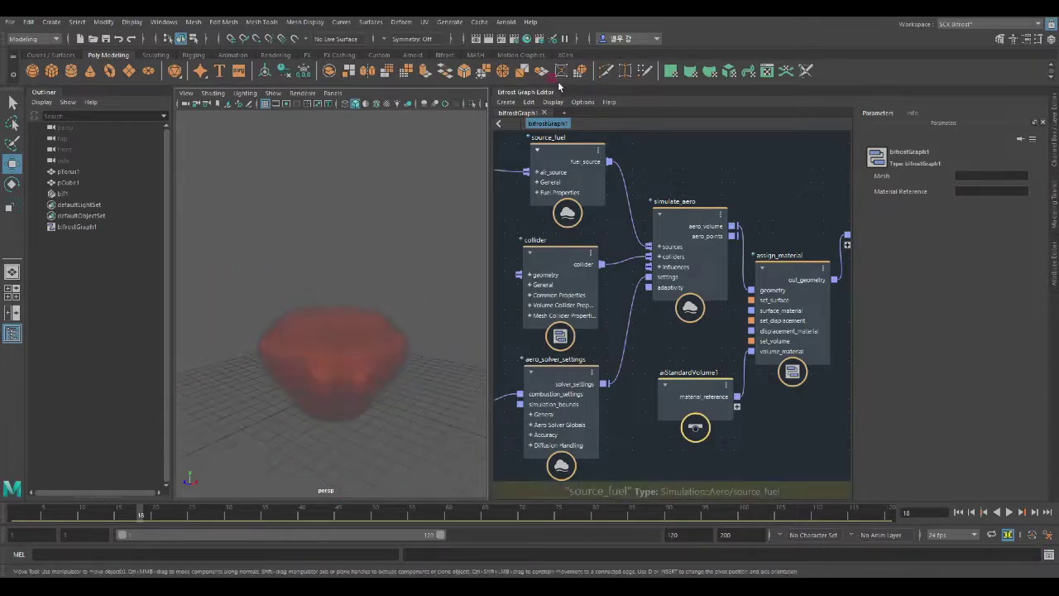
Open aiStandardVolume1 in the Hypershade beside the explosion view and slightly raise its Transparent Weight
click(527, 38)
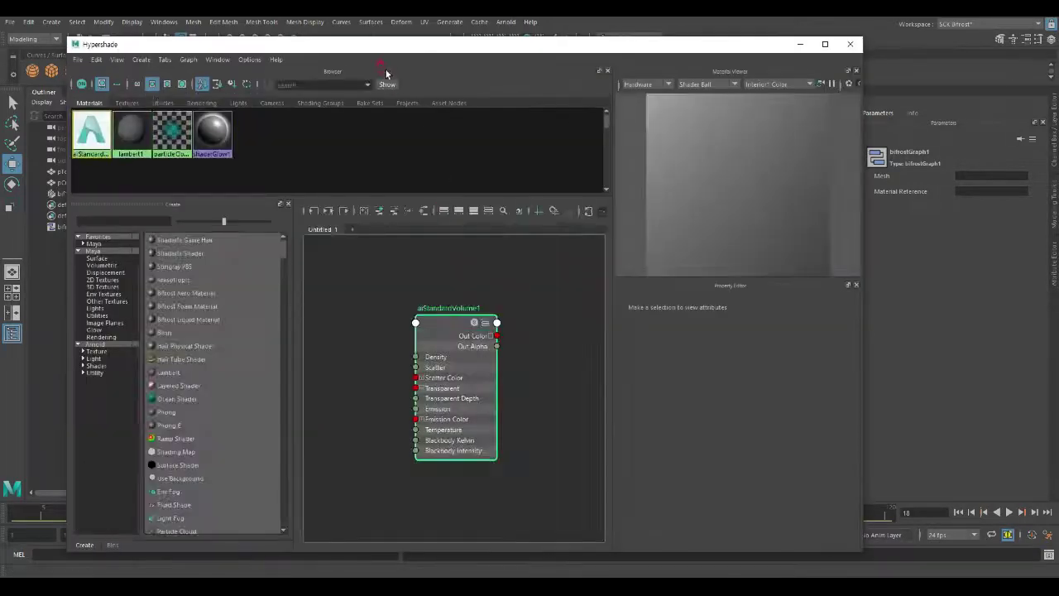
drag(383, 42, 813, 38)
alt+drag(356, 364, 364, 368)
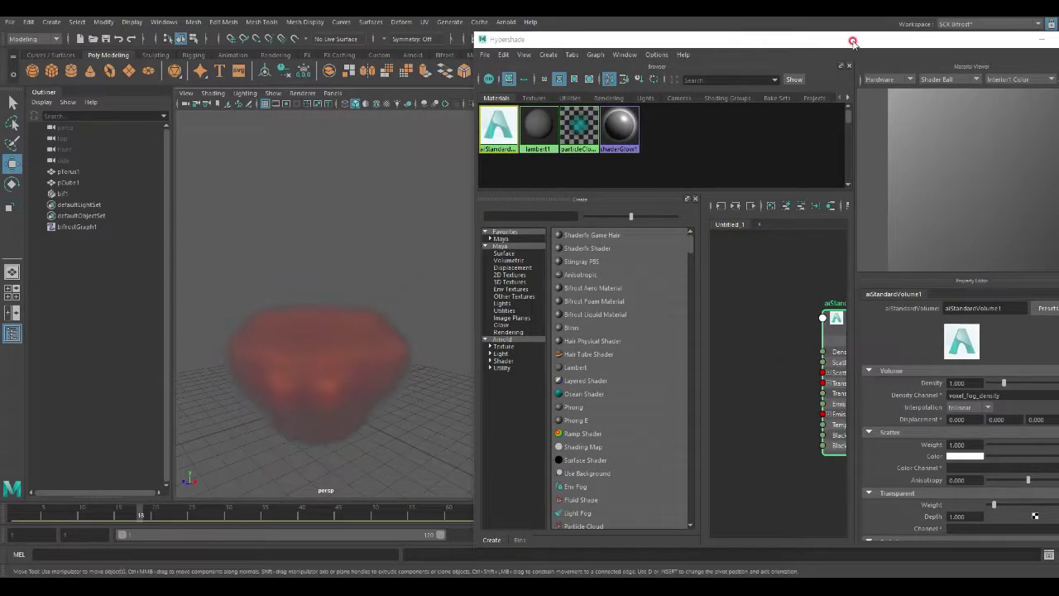
drag(853, 42, 793, 33)
scroll(970, 422, down, 2)
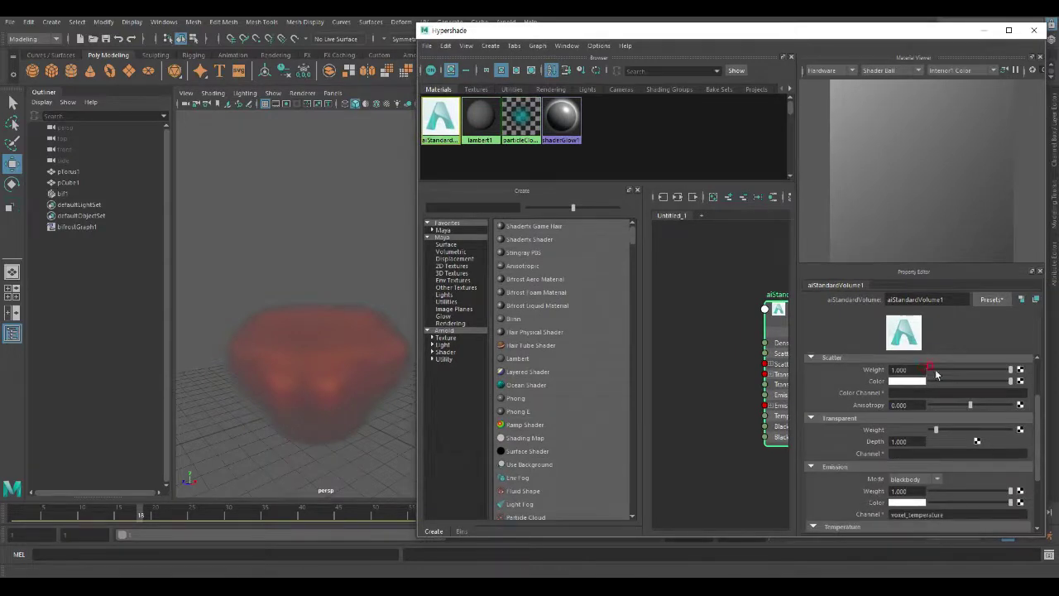
drag(953, 370, 1012, 403)
scroll(951, 396, up, 1)
scroll(967, 436, down, 1)
mouse_move(936, 430)
mouse_down()
mouse_move(1019, 432)
mouse_move(941, 429)
mouse_up()
Examine the shader's Emission, Temperature and Blackbody attributes, and close the Hypershade
scroll(958, 439, down, 1)
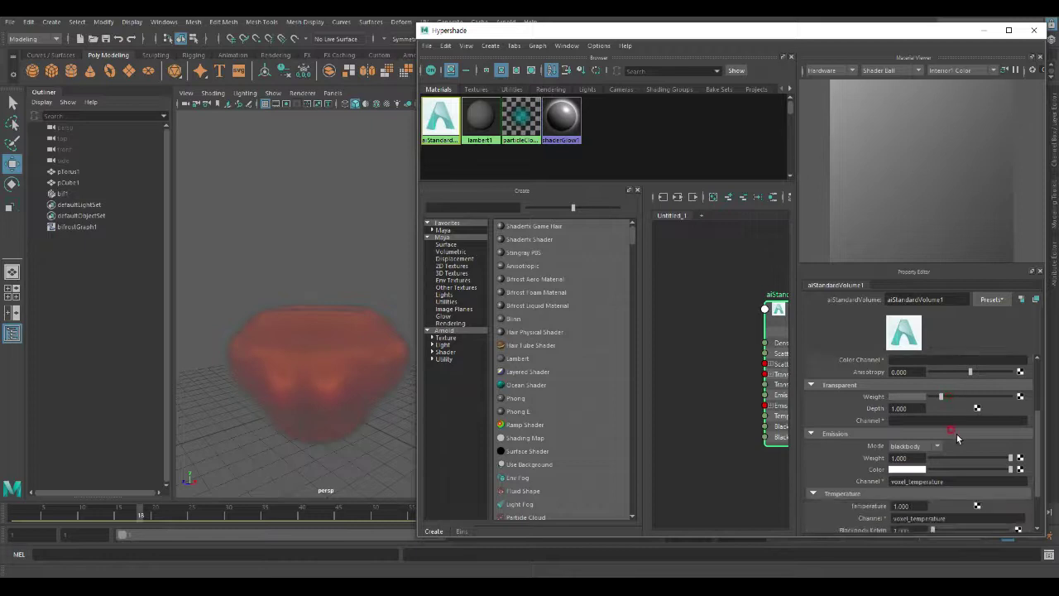
scroll(957, 438, down, 1)
drag(967, 428, 1041, 422)
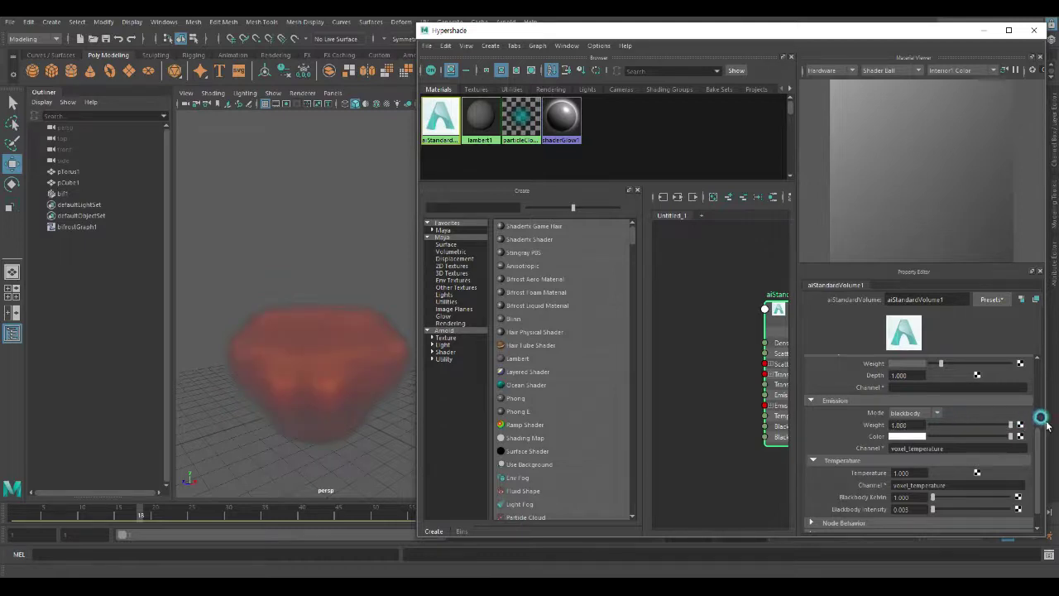
scroll(971, 414, down, 1)
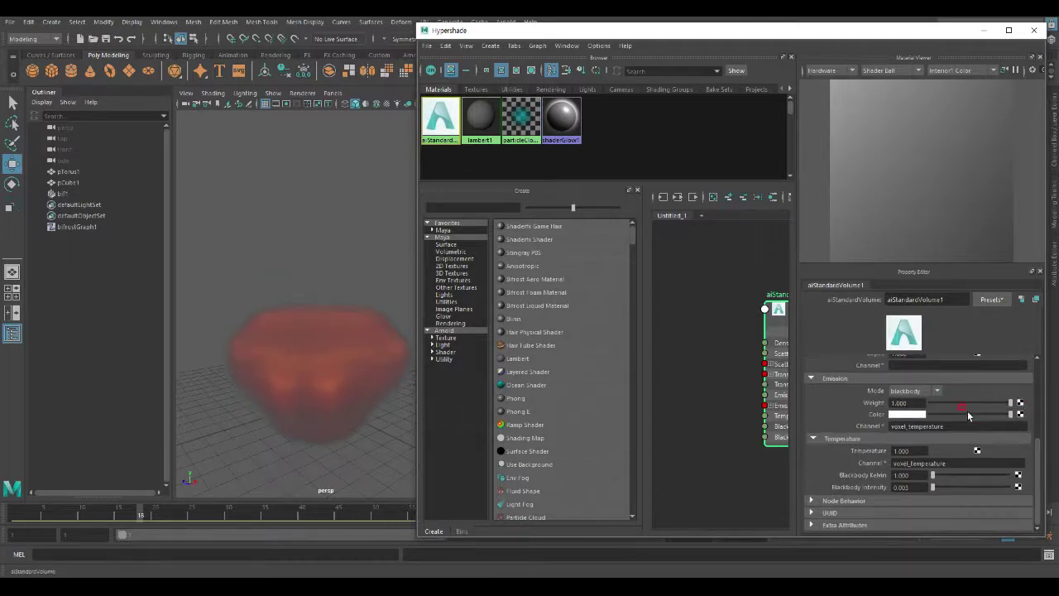
click(1035, 29)
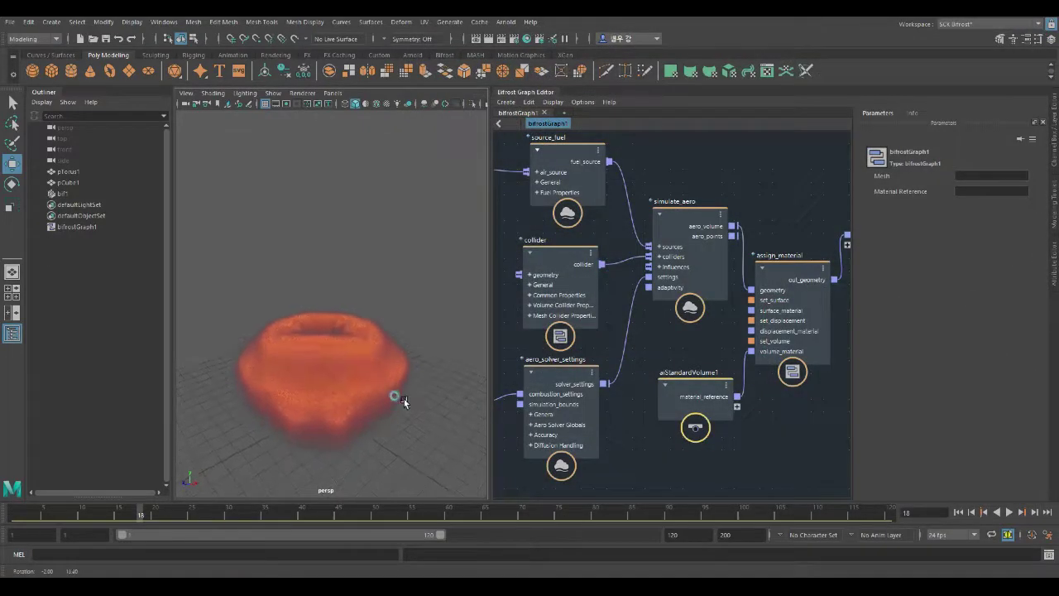
Set the Expansion Scale of the combustion_settings node to 0.5
middle_drag(598, 337, 746, 393)
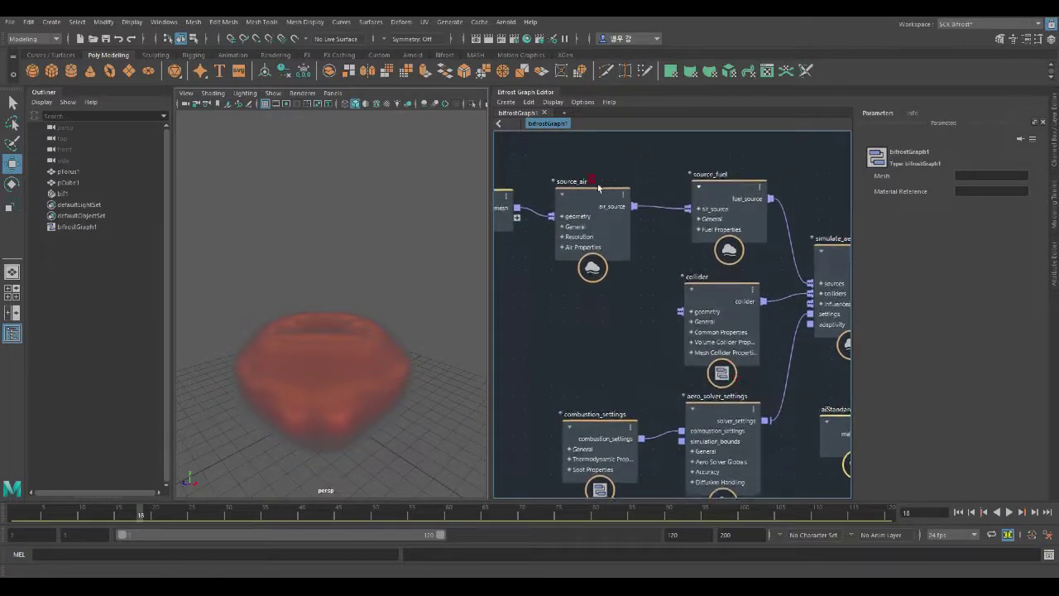
click(713, 183)
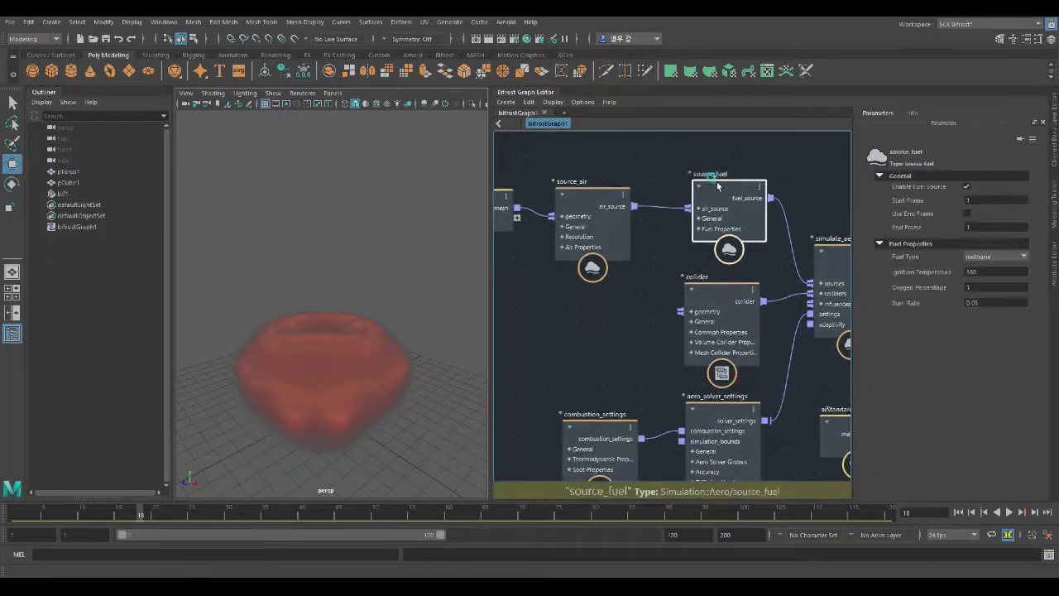
click(598, 430)
click(977, 251)
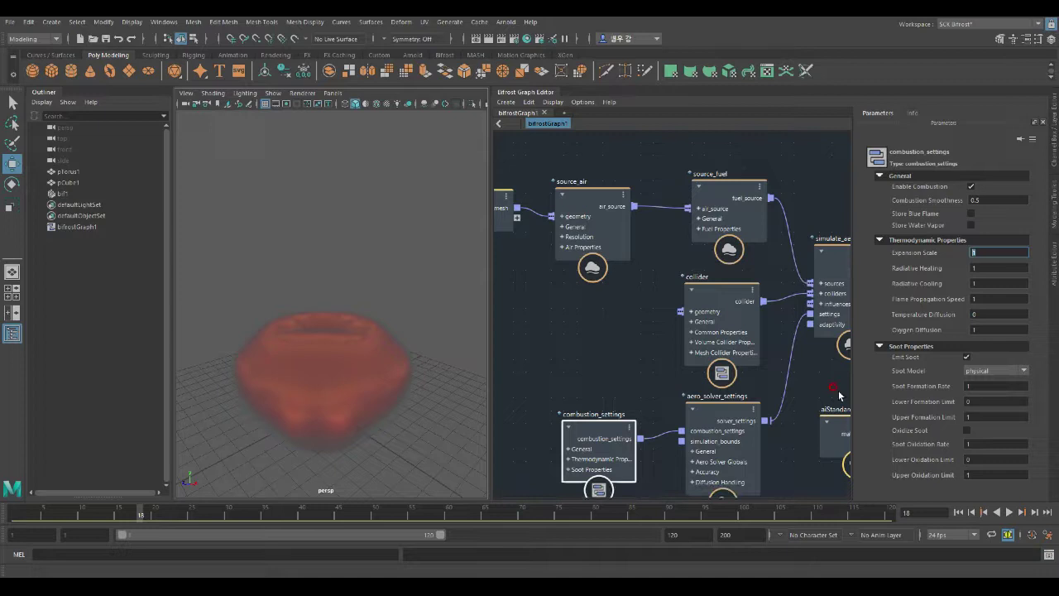
text(.5)
key(Return)
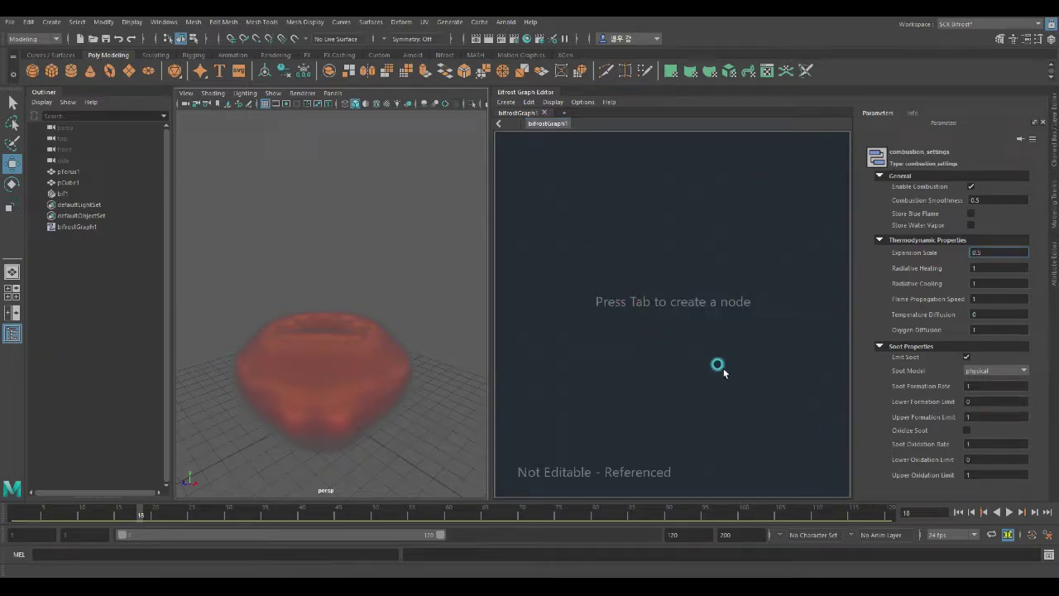
Return to the bifrostGraph1 level and replay the simulation from frame 1
click(548, 123)
click(958, 512)
click(1008, 512)
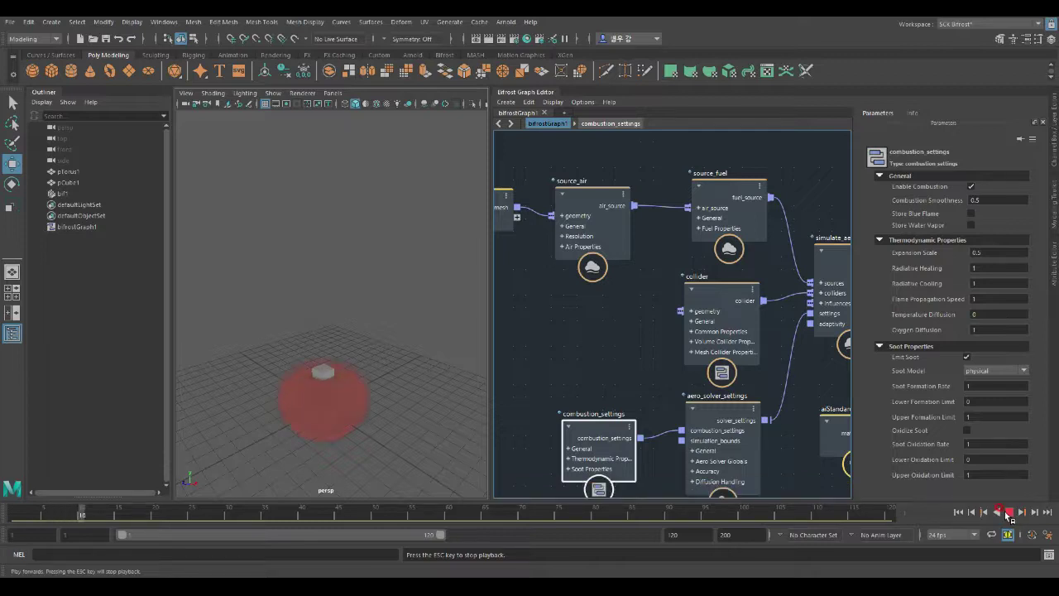
Stop the simulation playback, look over the explosion in the viewport and return to frame 1
click(1008, 512)
mouse_move(392, 366)
alt+mouse_down()
mouse_move(345, 392)
mouse_move(421, 393)
mouse_move(398, 395)
mouse_move(415, 417)
mouse_move(410, 323)
mouse_move(395, 366)
alt+mouse_up()
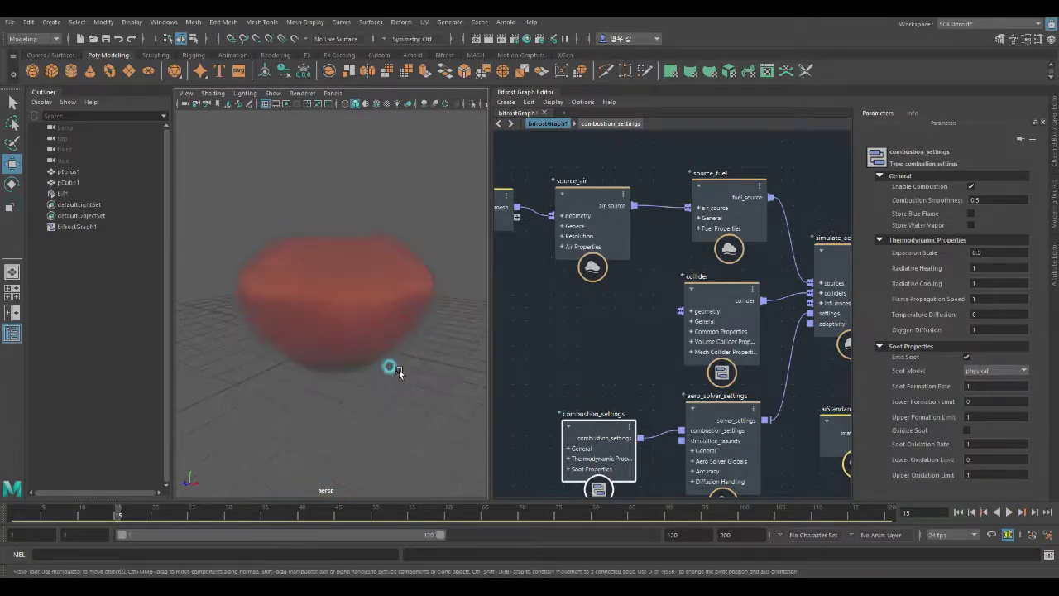
click(960, 514)
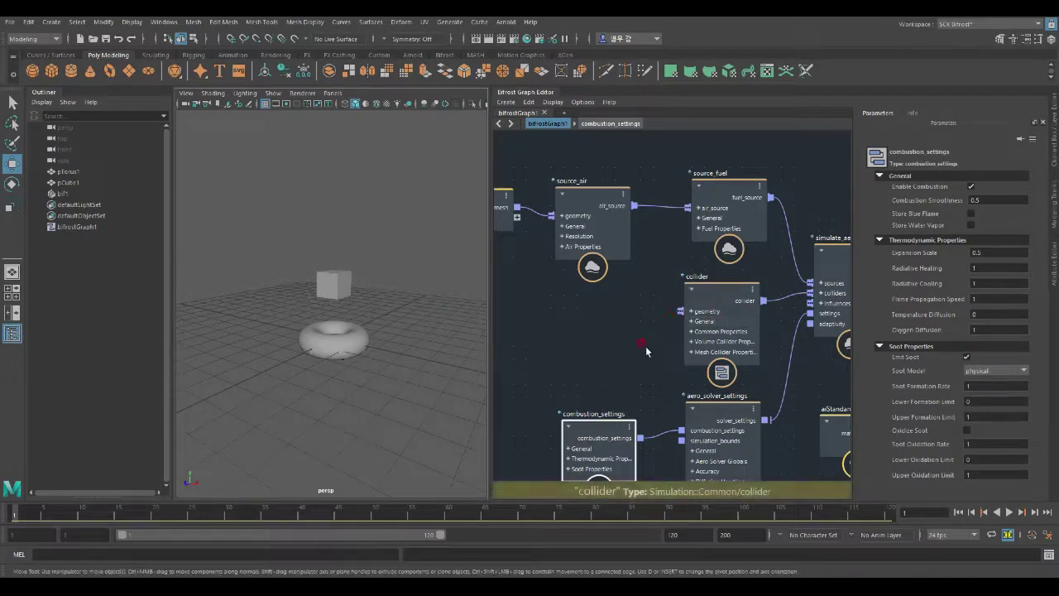
Rearrange the collider, pTorus1, source_air and source_fuel nodes in the Bifrost graph, moving the source chain higher up
scroll(629, 341, down, 1)
drag(718, 296, 672, 298)
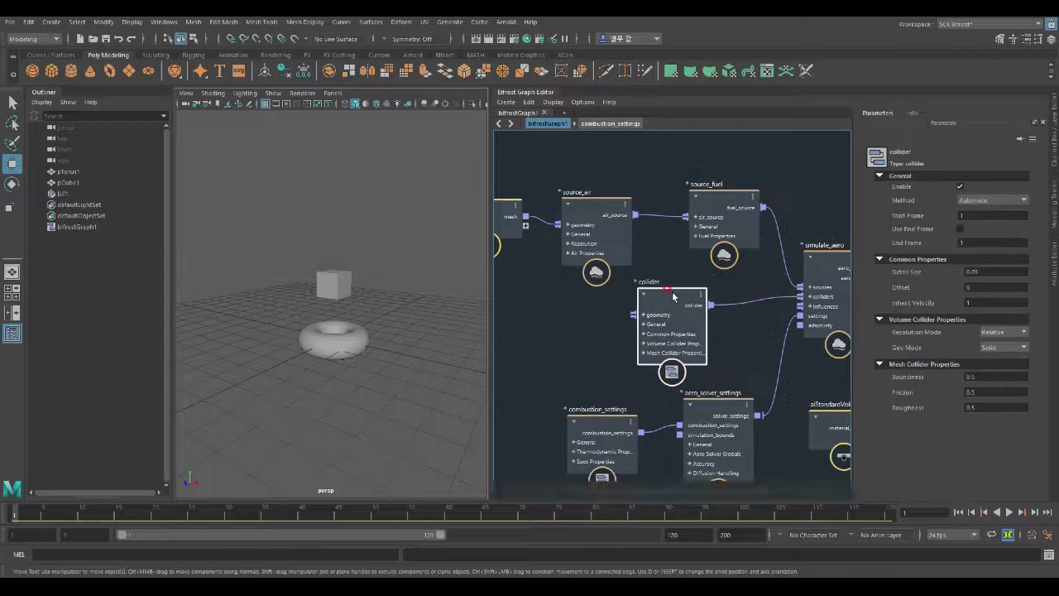
drag(676, 298, 728, 308)
scroll(615, 337, down, 1)
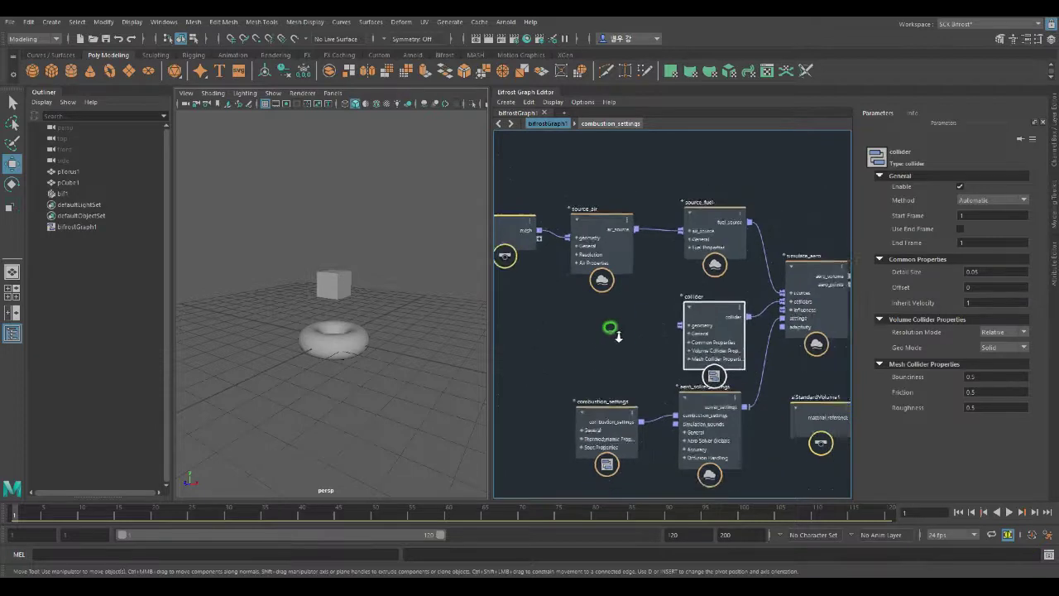
middle_drag(619, 331, 646, 315)
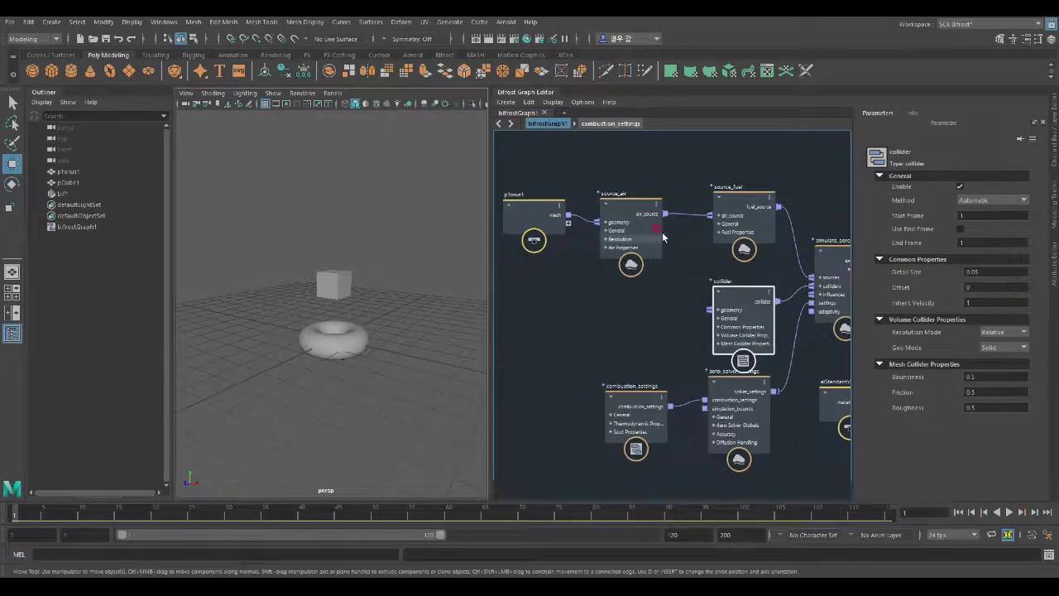
drag(642, 223, 662, 204)
drag(524, 207, 530, 182)
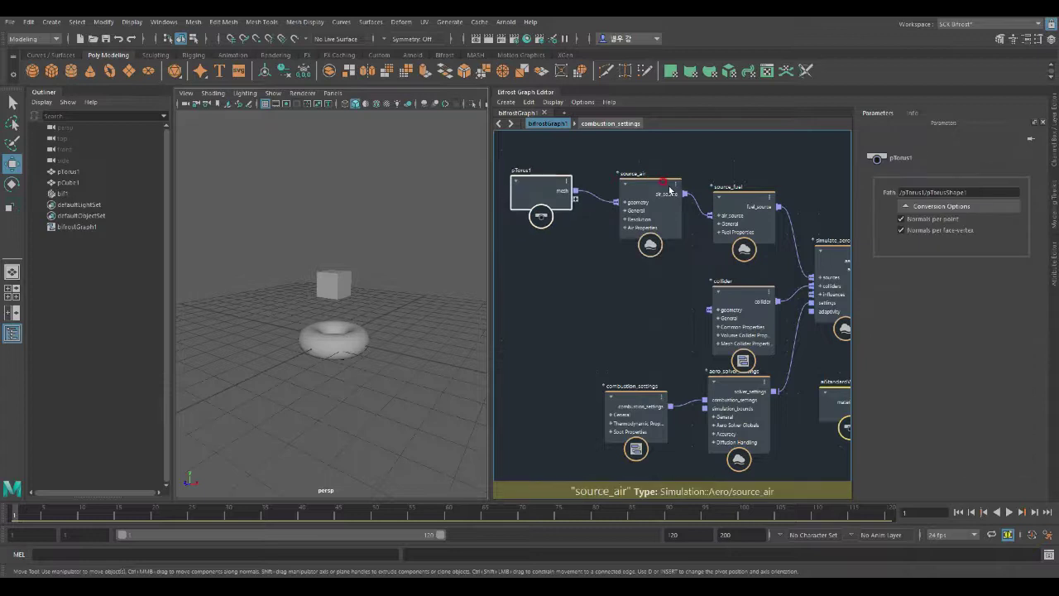
drag(662, 192, 635, 178)
drag(741, 198, 732, 167)
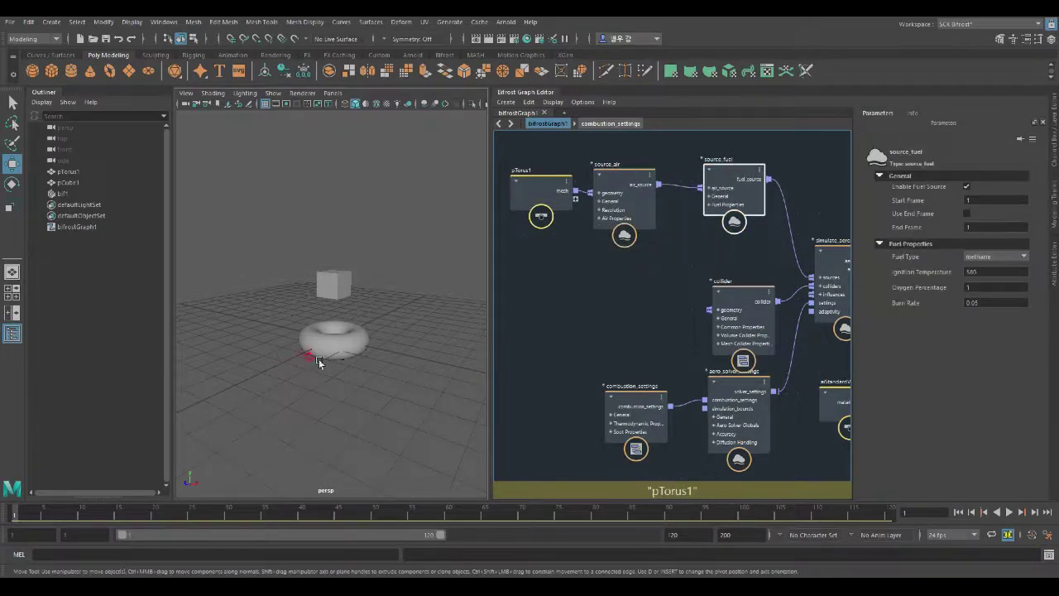
Select the torus and the cube above it in turn to inspect the source and collider objects in the viewport
click(332, 328)
alt+drag(385, 381, 382, 406)
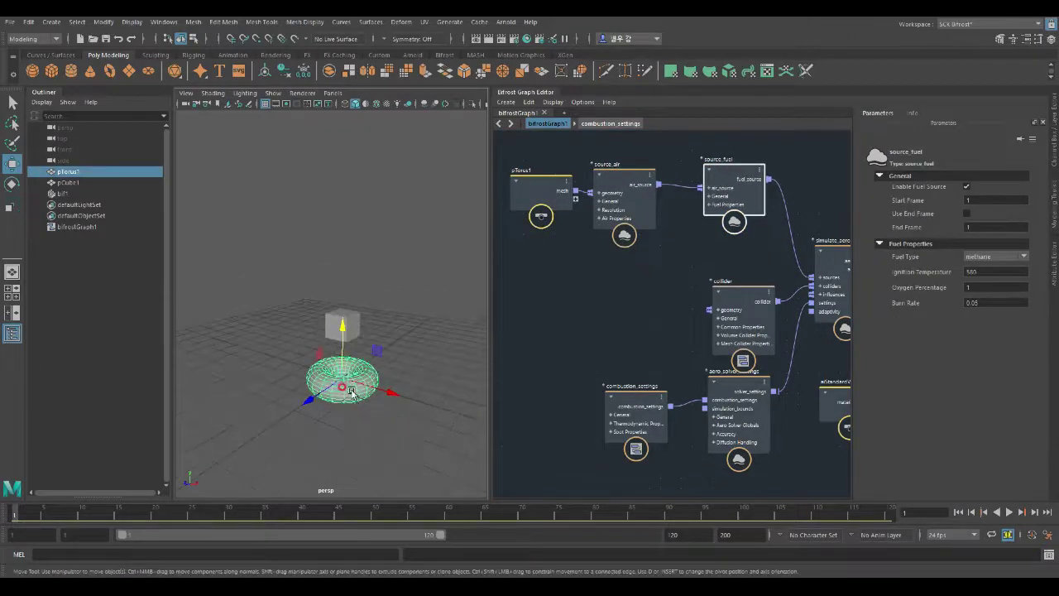
click(348, 317)
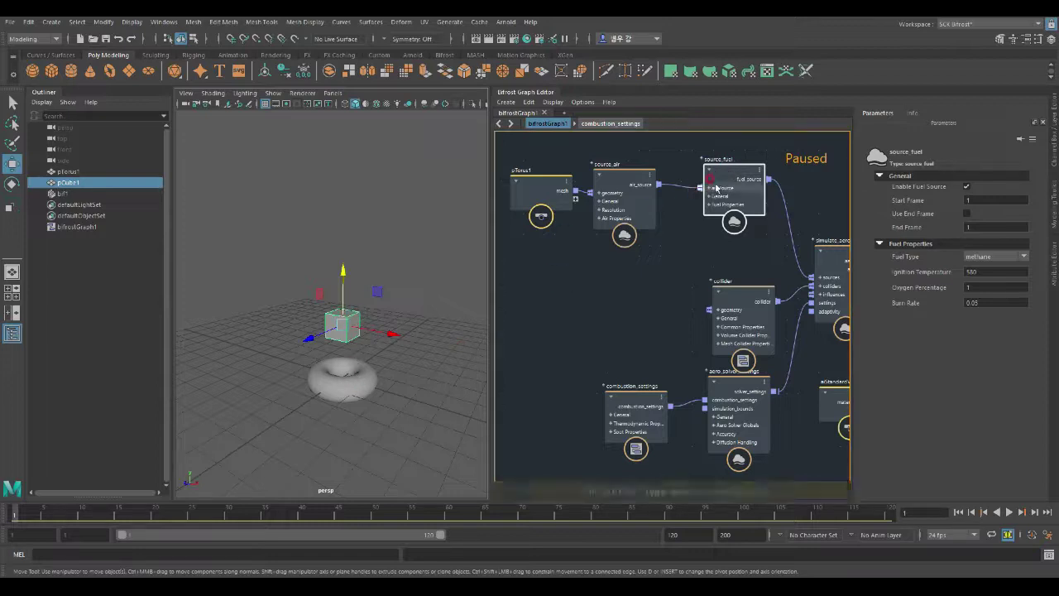
Compare the Ignition Temperature of the source_fuel node with the air Temperature of the source_air node
drag(736, 172, 719, 178)
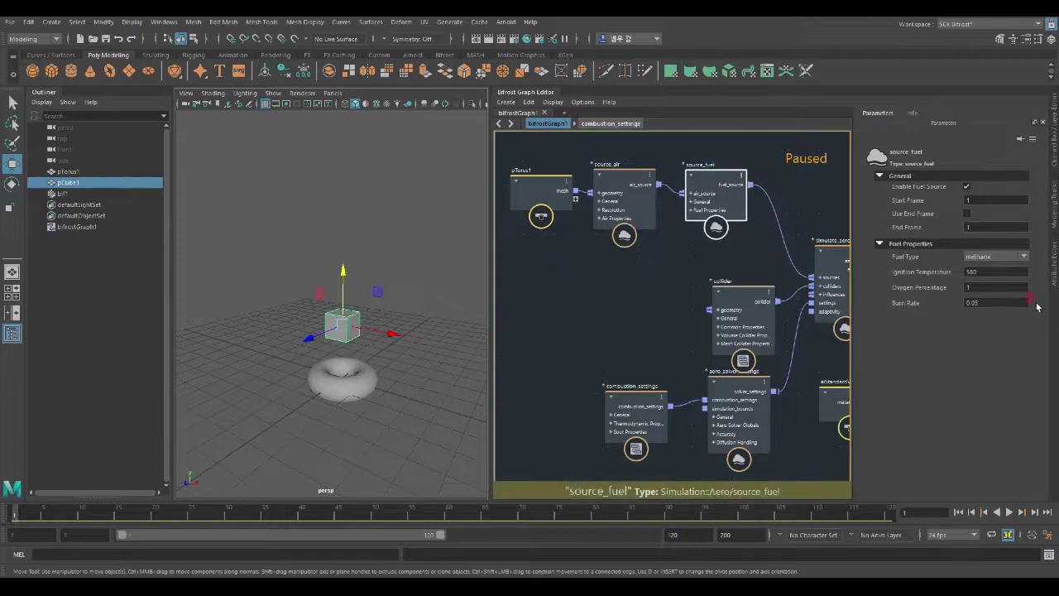
click(617, 175)
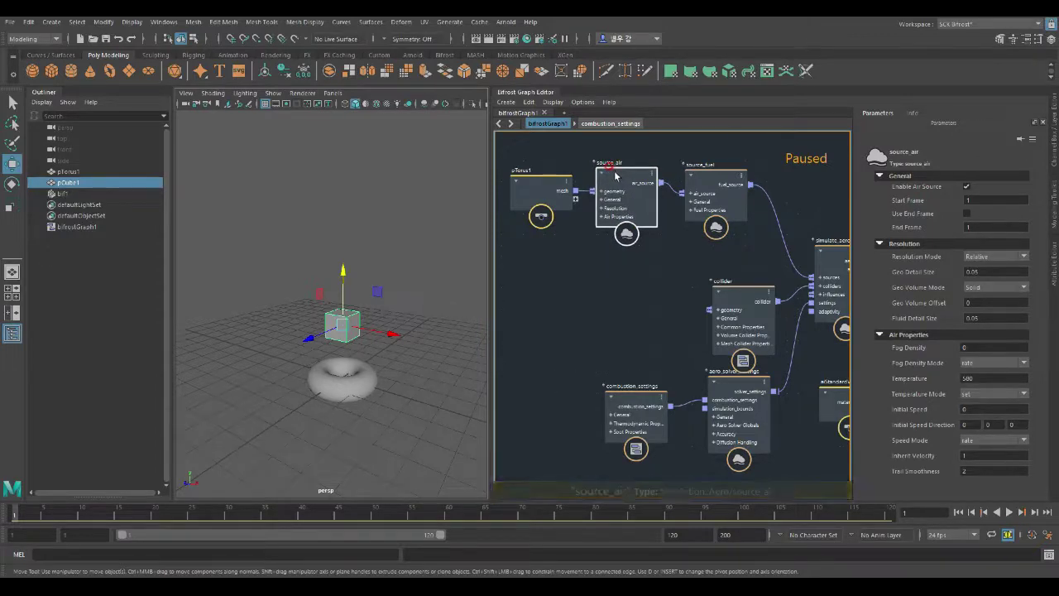
click(712, 178)
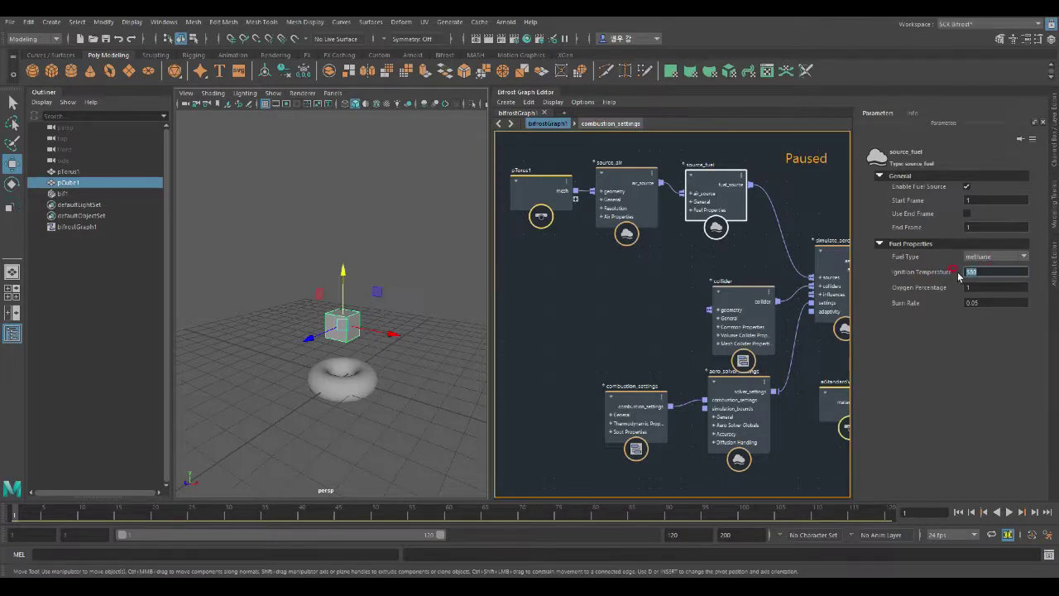
click(609, 165)
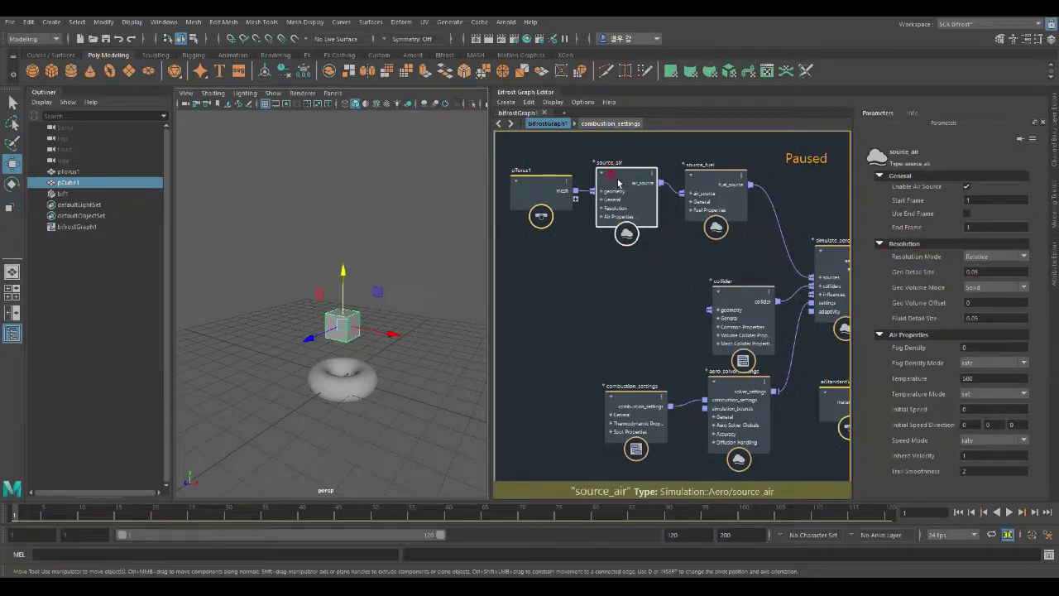
click(983, 378)
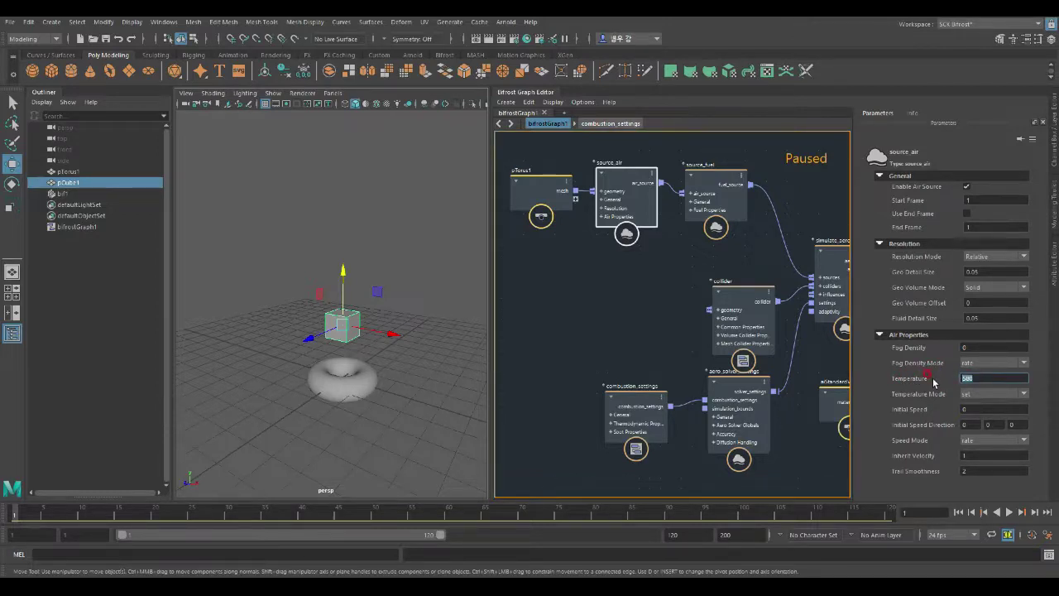
Examine the combustion_settings parameters and the Ambient Temperature of the aero_solver_settings node
click(631, 398)
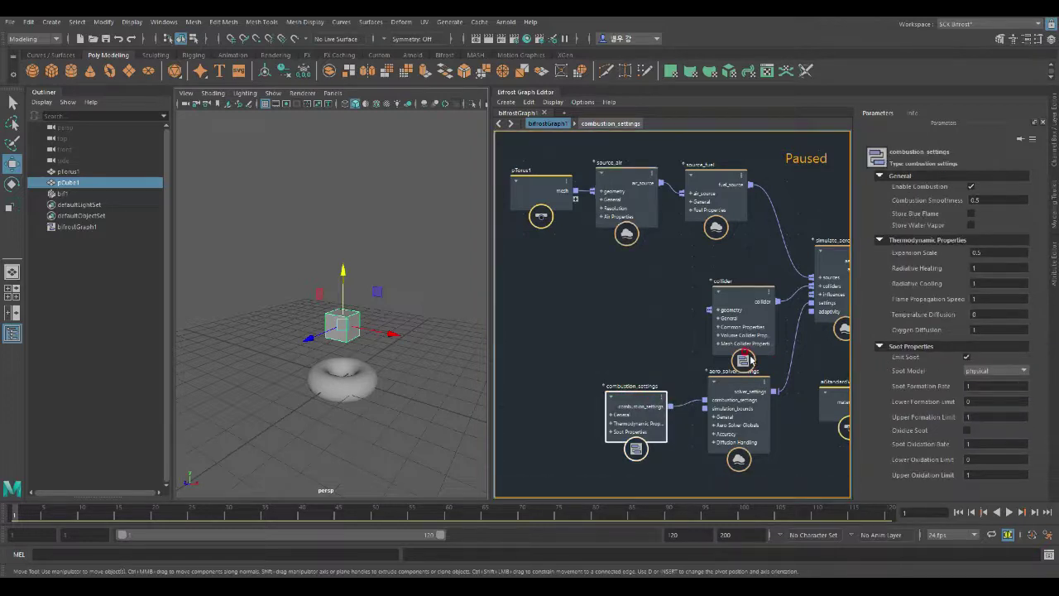
middle_drag(686, 336, 619, 332)
click(674, 371)
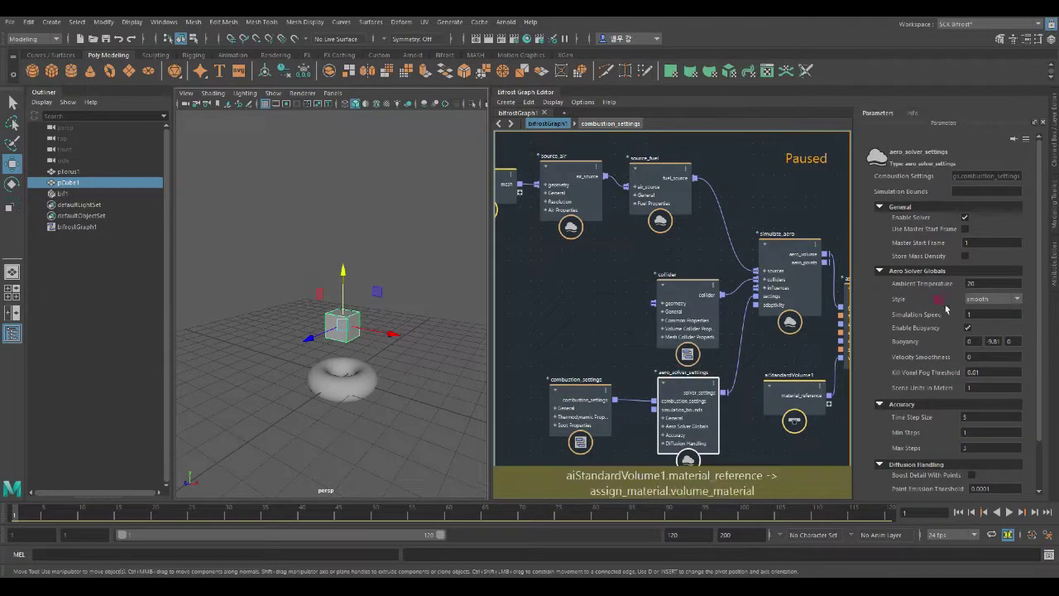
drag(682, 393, 683, 396)
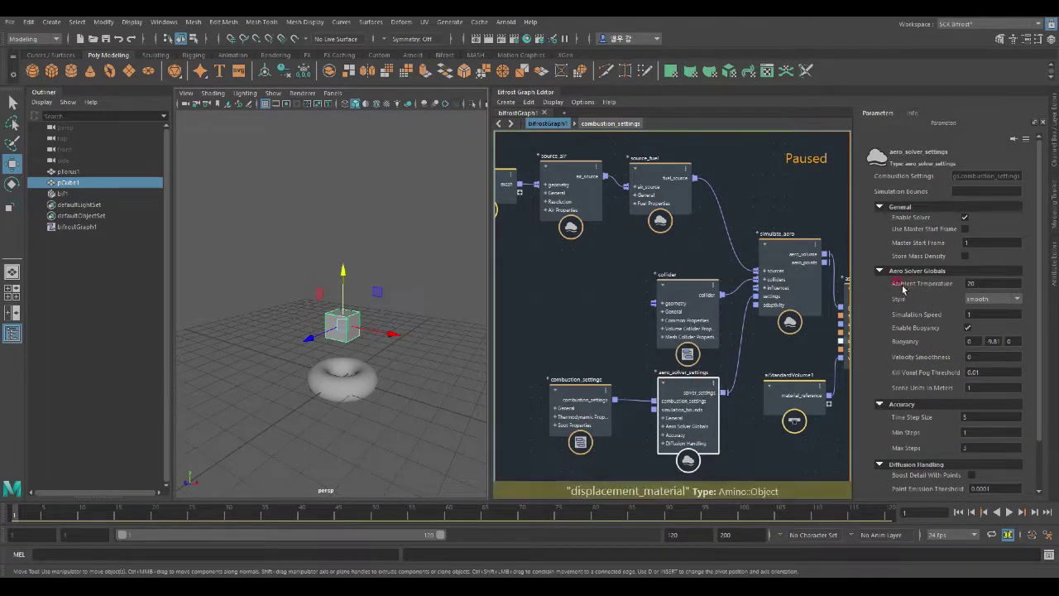
click(979, 282)
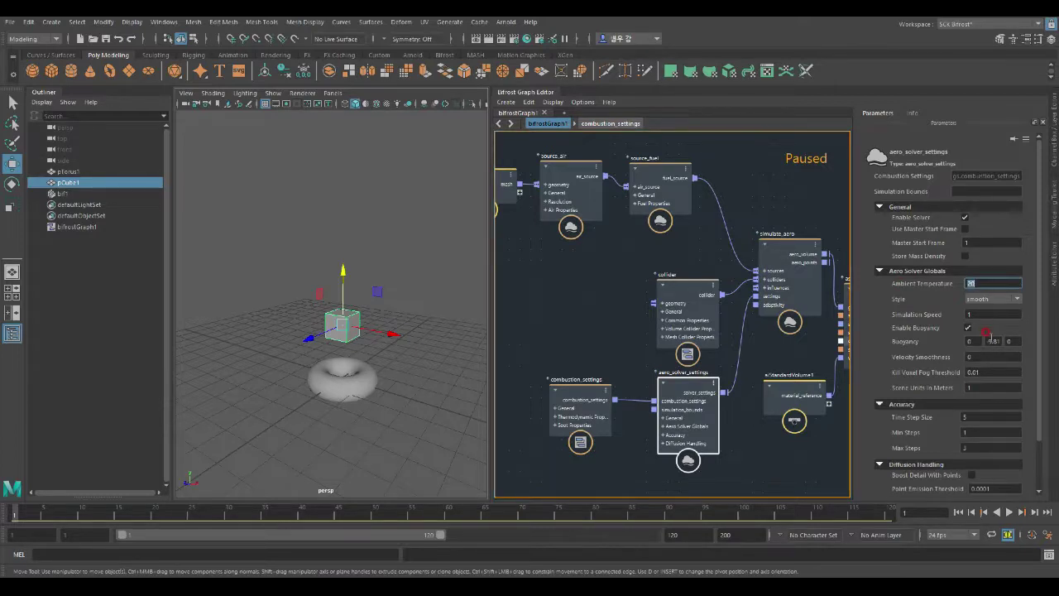
Recheck the source_air Temperature against the source_fuel Ignition Temperature, nudging both nodes slightly in the graph
click(571, 186)
middle_drag(578, 277, 624, 363)
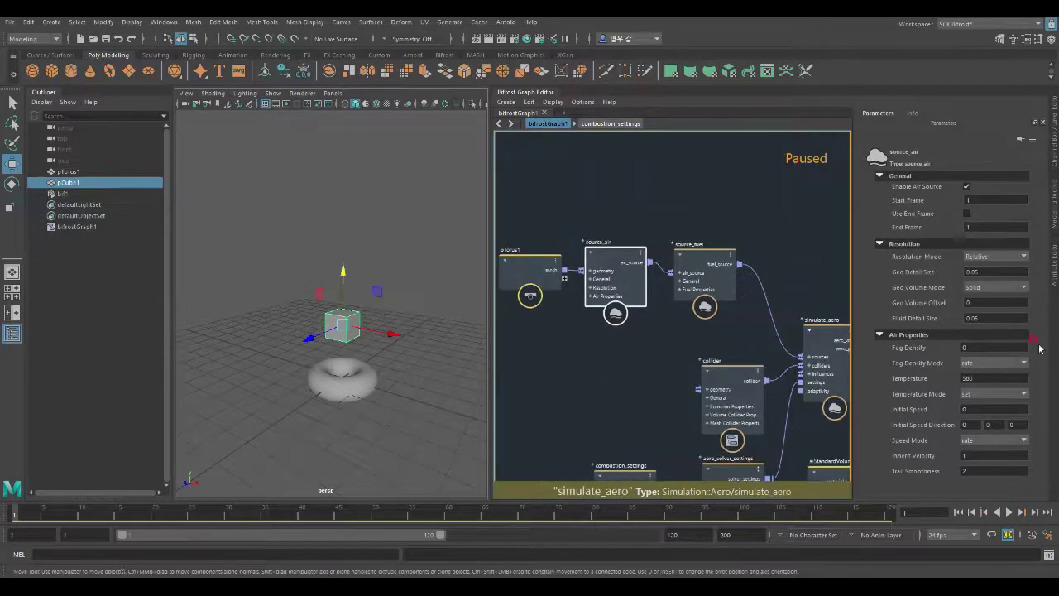
mouse_move(611, 253)
mouse_down()
mouse_move(619, 213)
mouse_move(609, 256)
mouse_up()
mouse_move(709, 260)
mouse_down()
mouse_move(709, 238)
mouse_move(717, 255)
mouse_up()
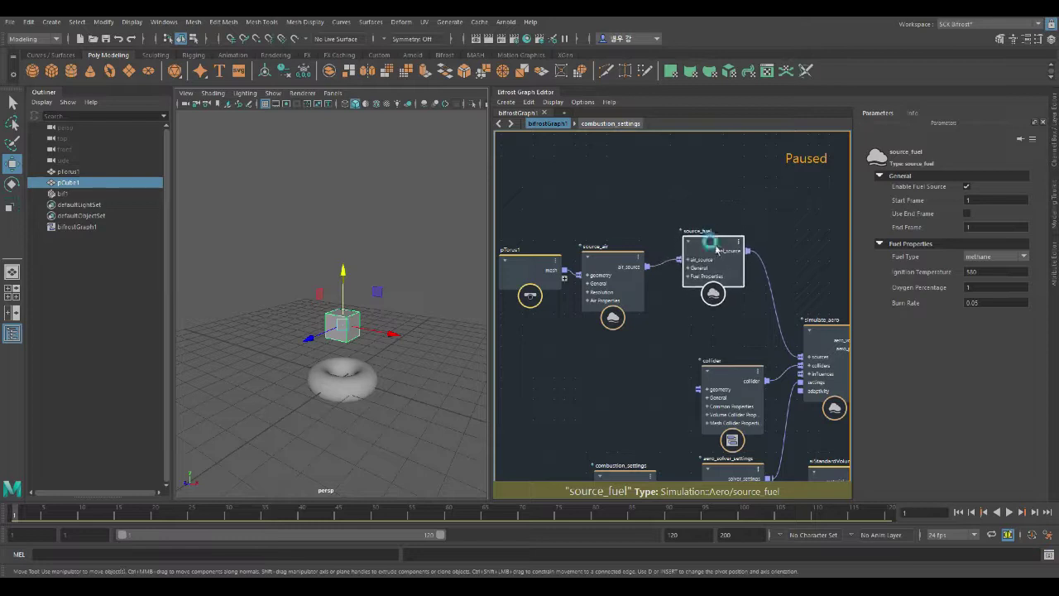
double_click(977, 271)
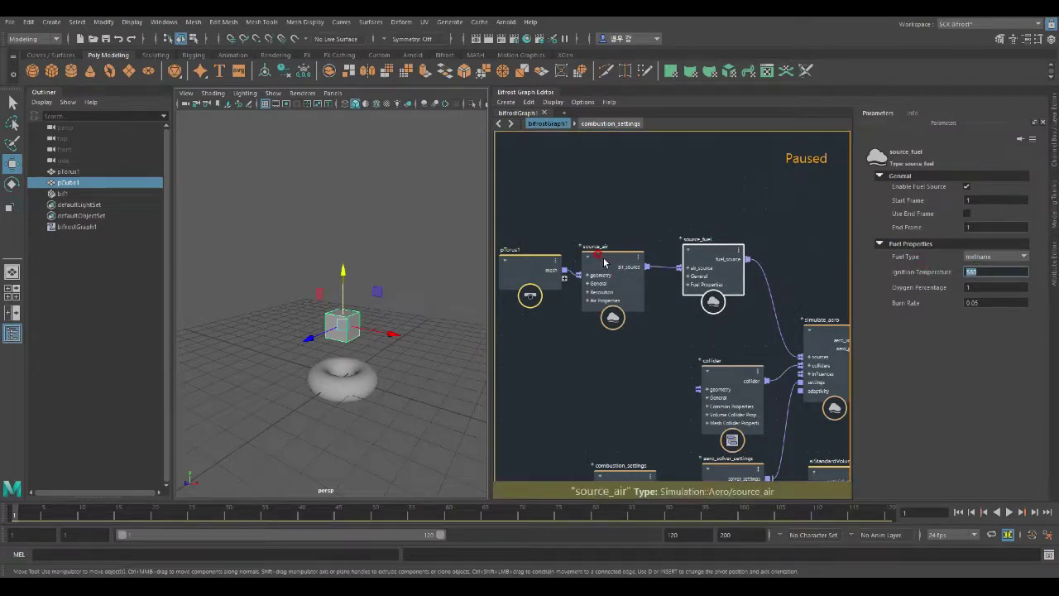
drag(611, 254, 619, 251)
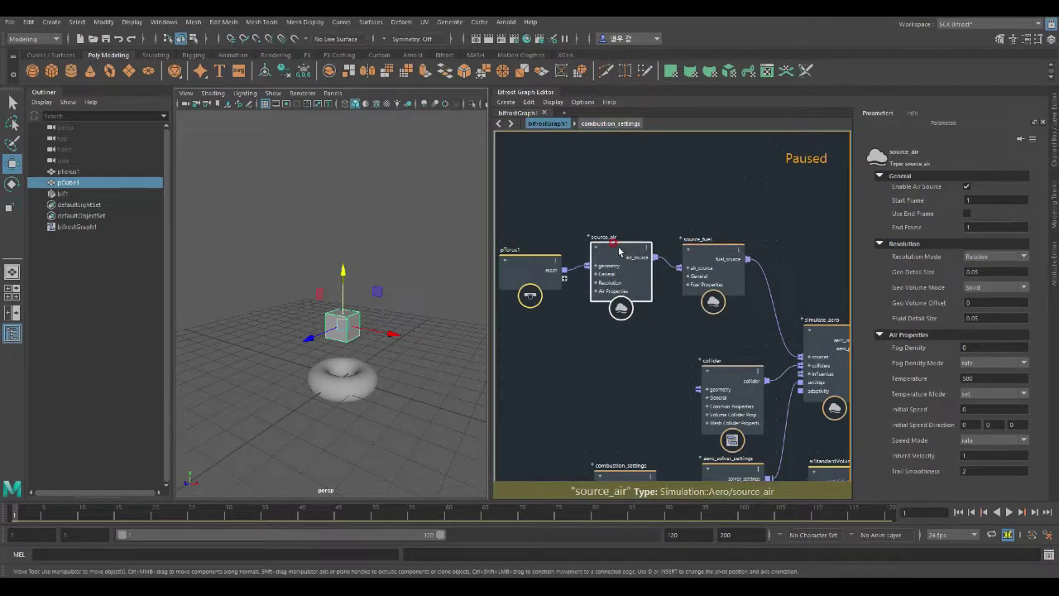
click(699, 249)
Set the Temperature of the source_air node to 0, resume the paused graph and play the simulation from frame 1 to frame 34
click(625, 254)
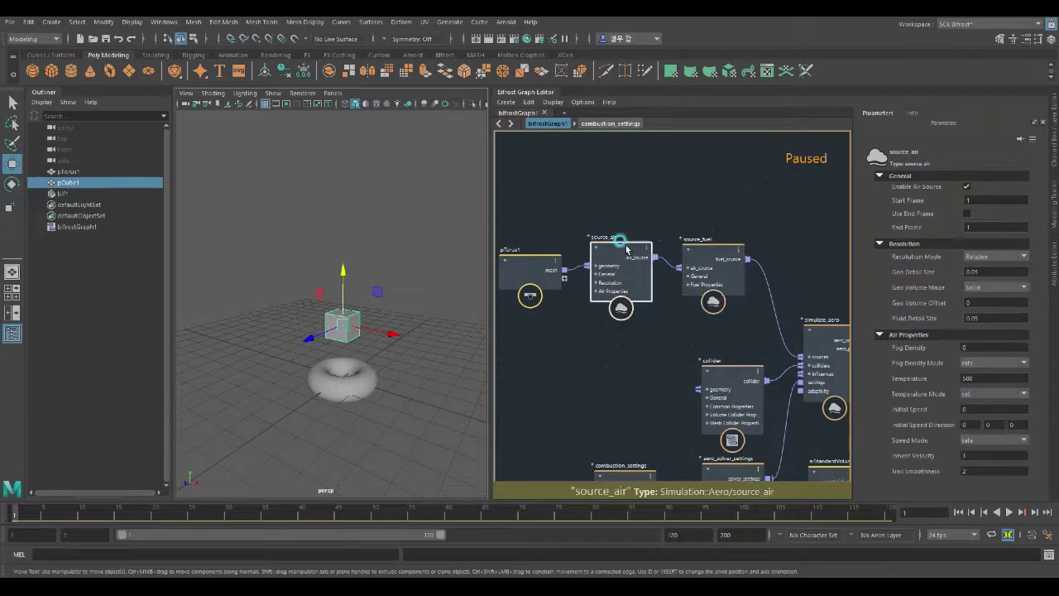
double_click(979, 377)
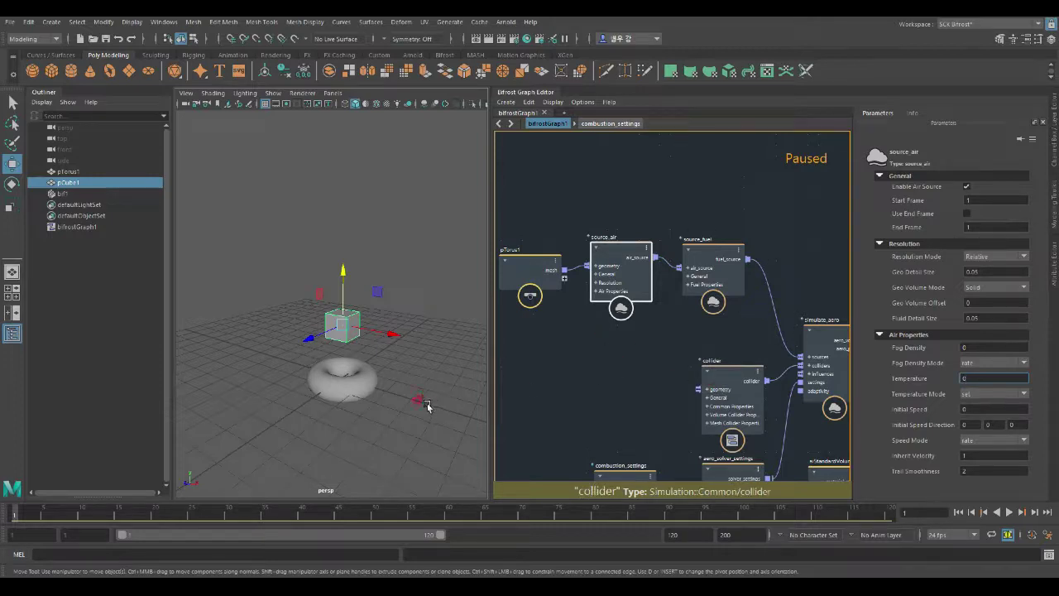
middle_drag(427, 409, 427, 406)
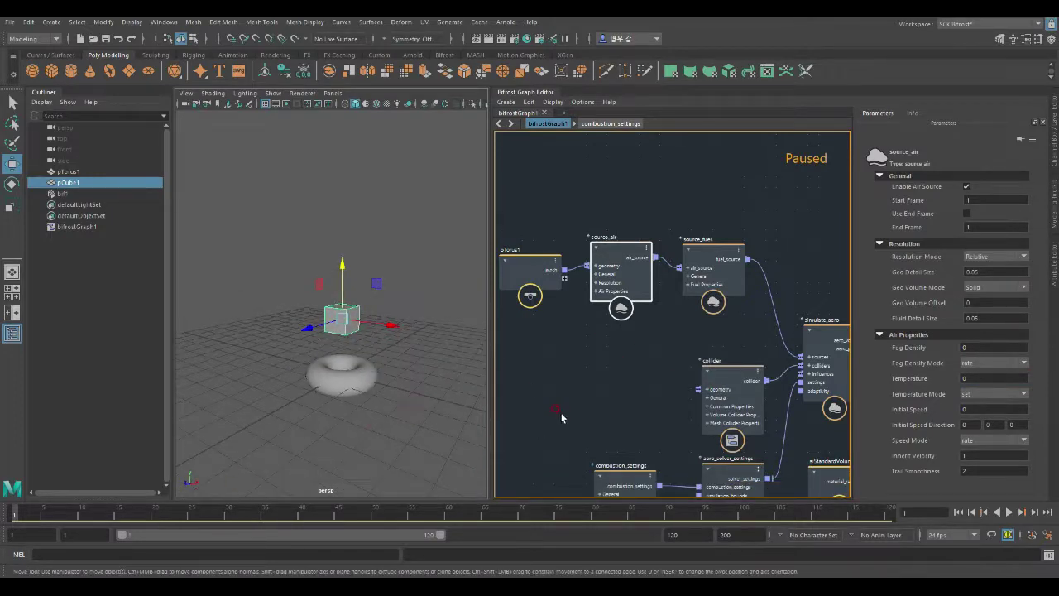
click(632, 378)
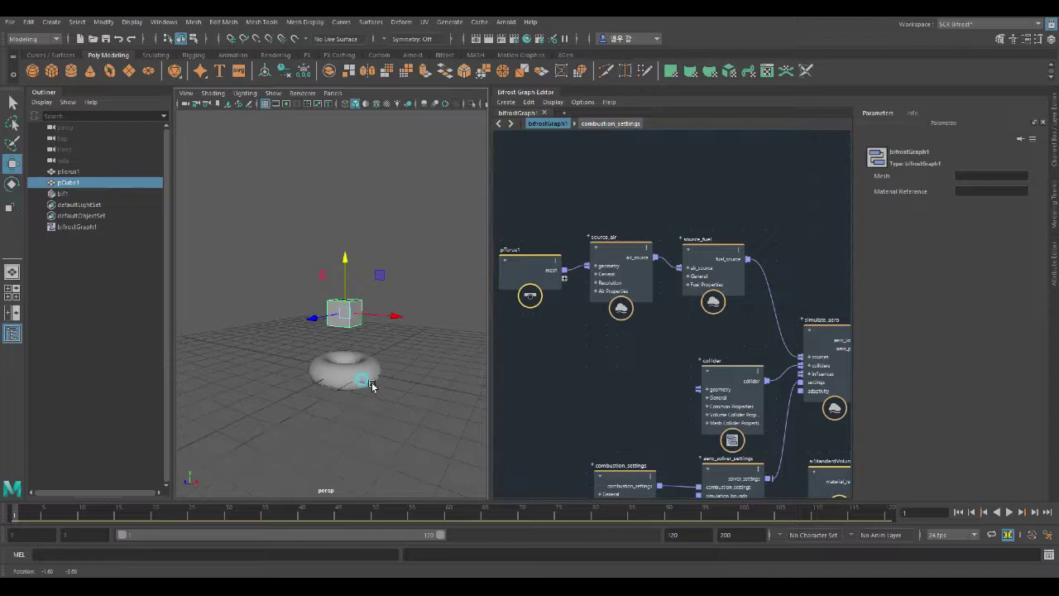
click(1008, 512)
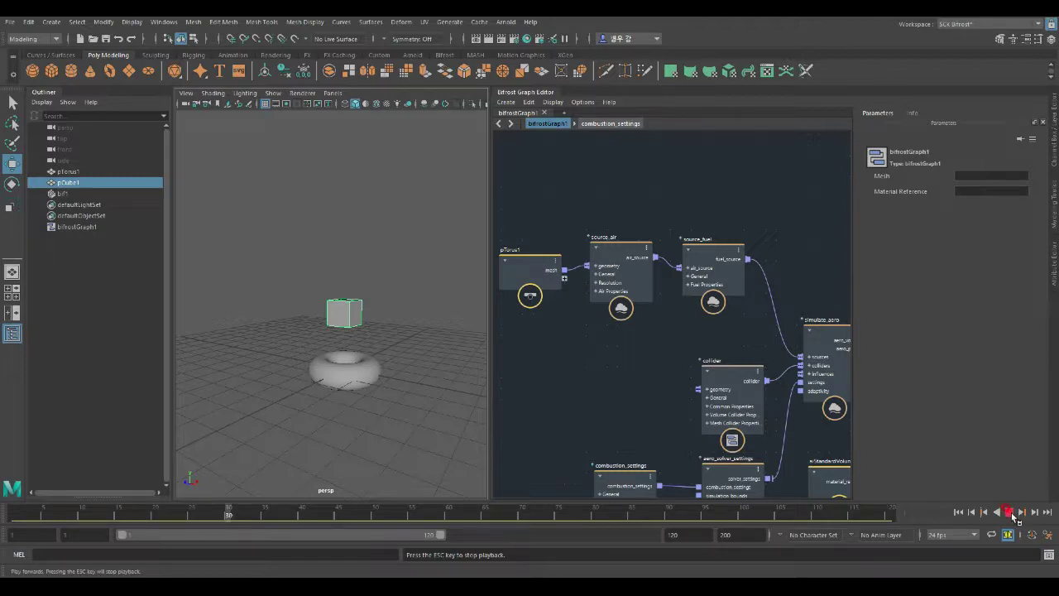
click(1011, 513)
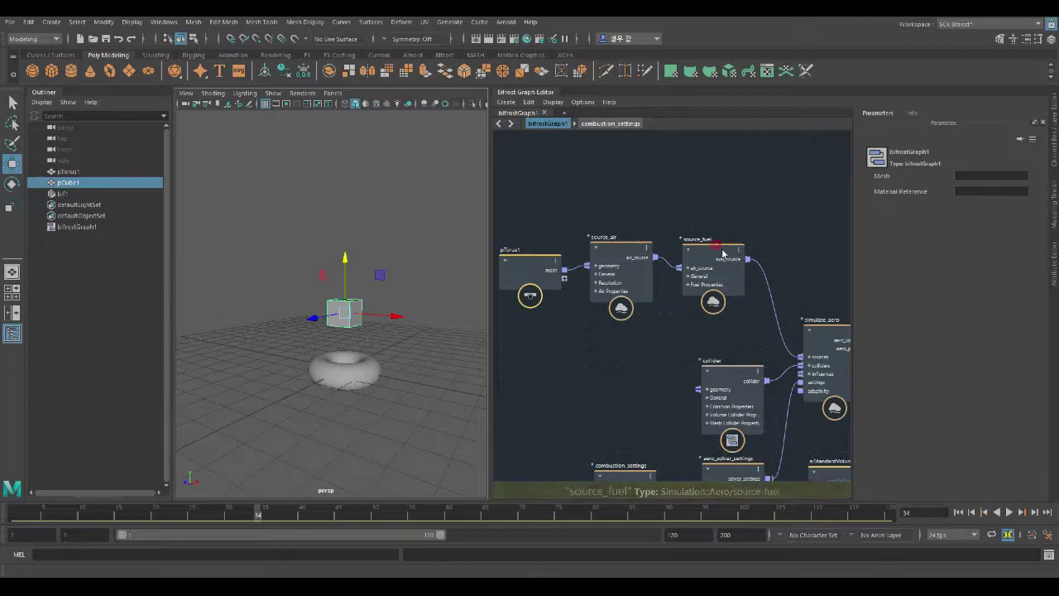
Review the source_fuel Ignition Temperature and the source_air Temperature after the test playback
click(738, 291)
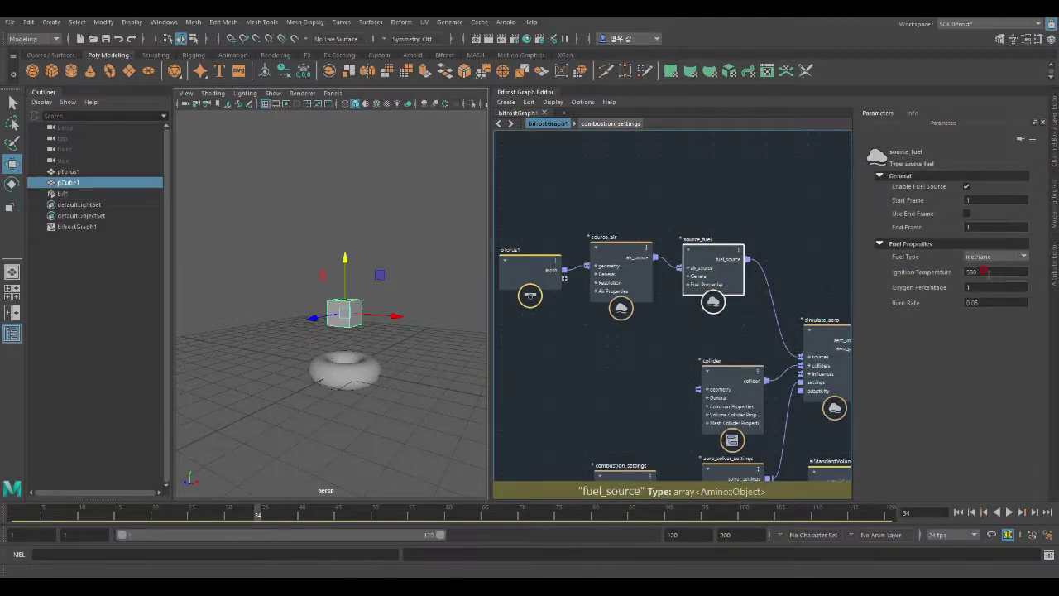
click(985, 271)
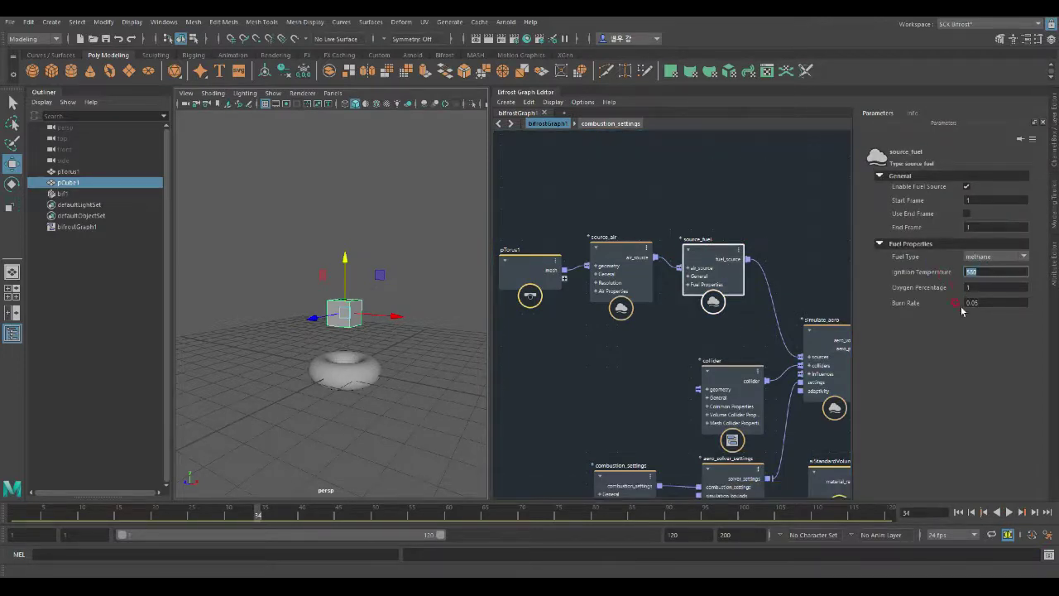
click(611, 239)
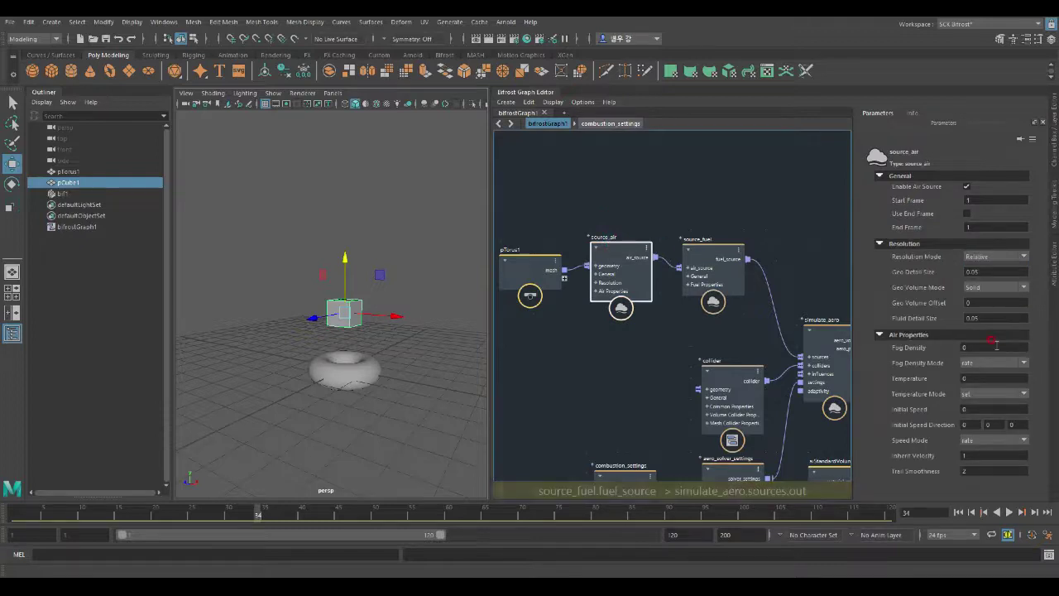
click(984, 376)
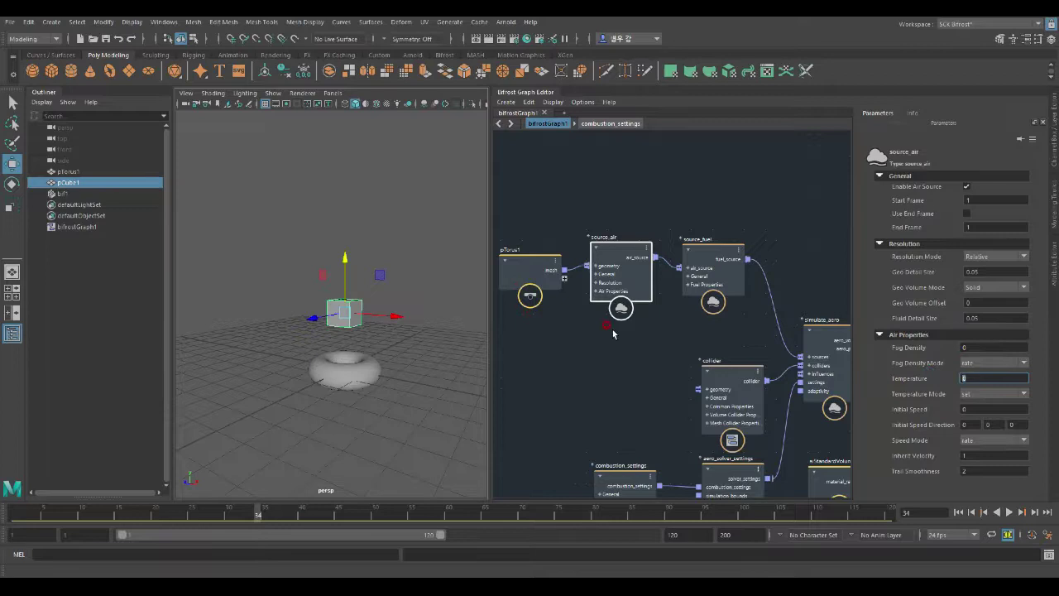
Move the pTorus1, source_air and source_fuel nodes up and space them further apart, and select the torus in the viewport
drag(621, 256, 621, 234)
drag(529, 263, 535, 235)
click(722, 250)
drag(722, 250, 738, 228)
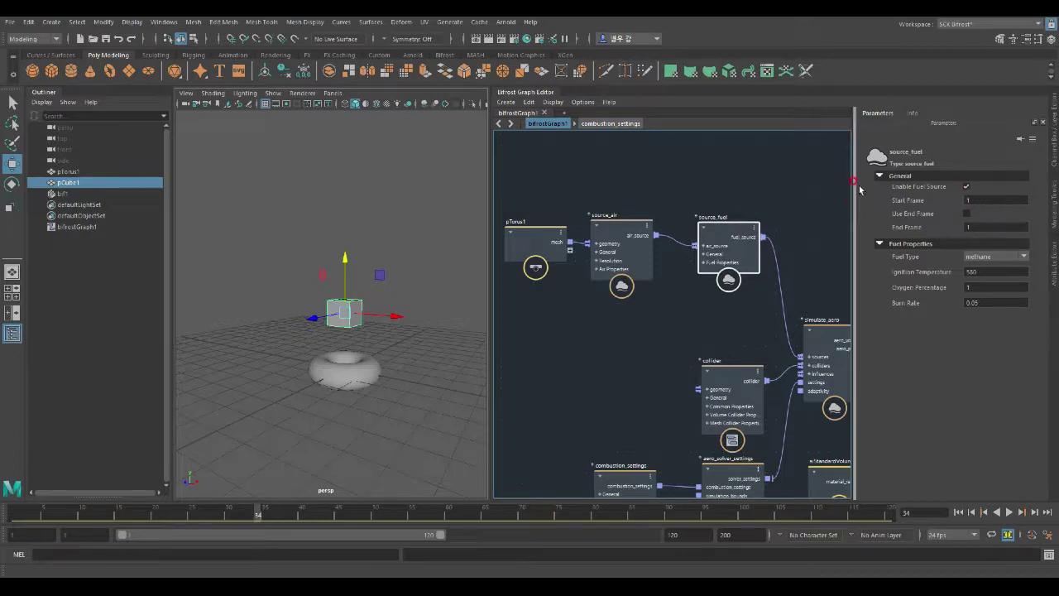
drag(536, 235, 525, 235)
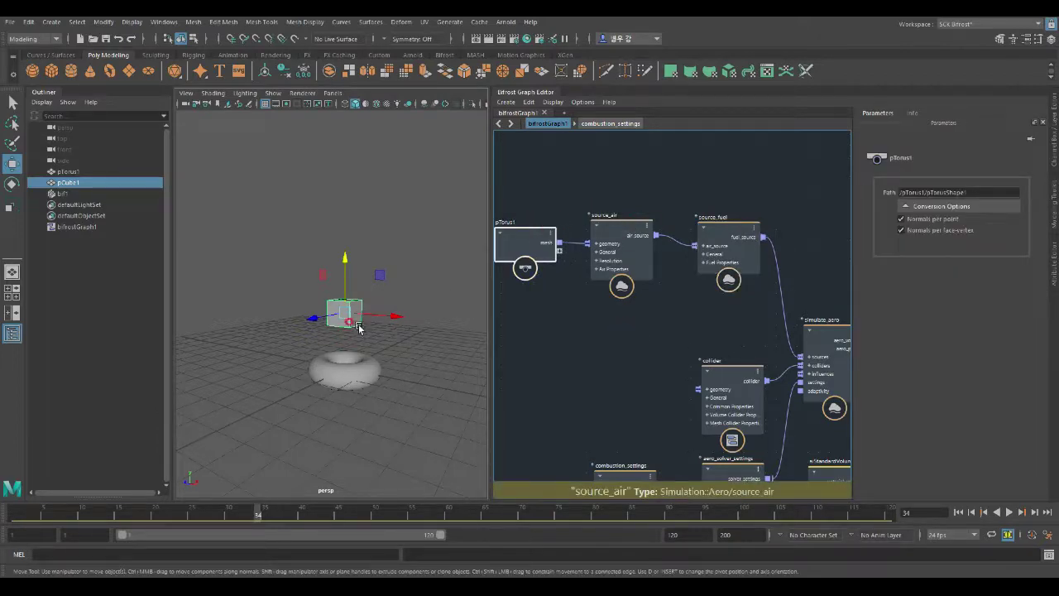
click(360, 367)
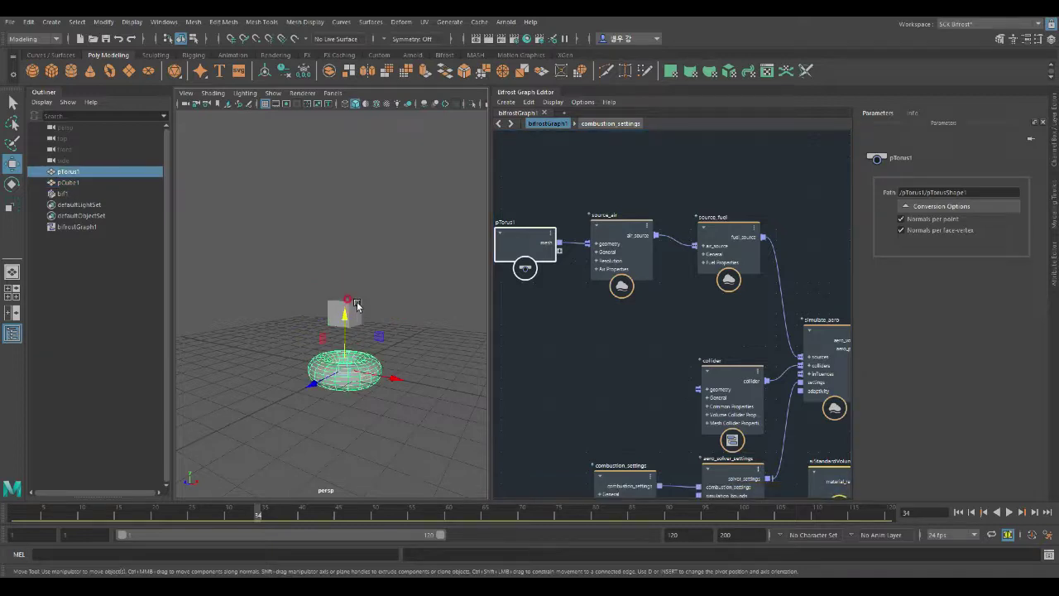
Select the cube in the viewport, add a second source_air node to the graph and place it below the existing source_air
click(356, 310)
click(595, 328)
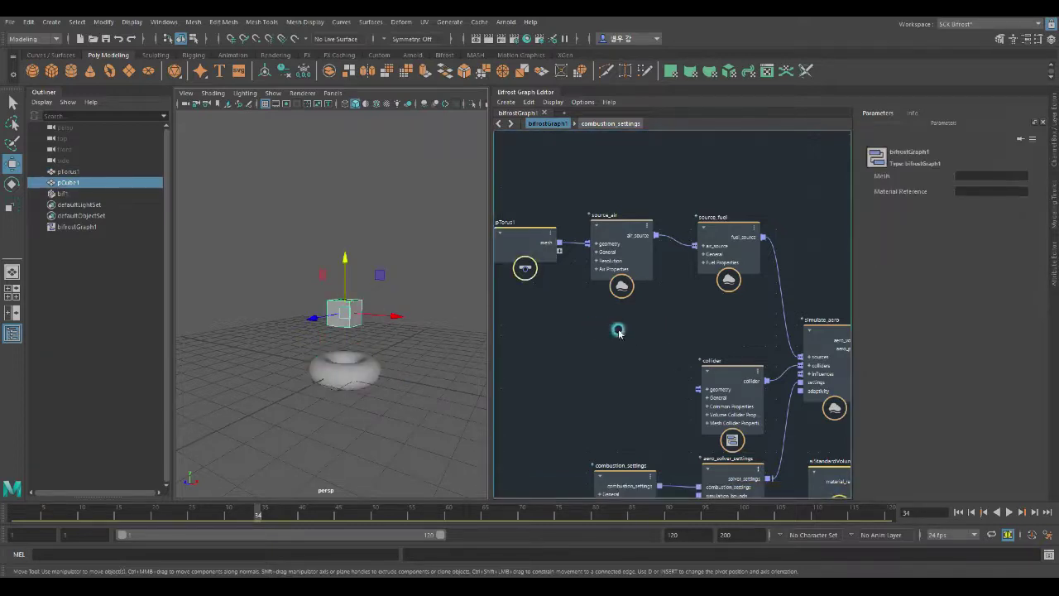
key(Tab)
text(air)
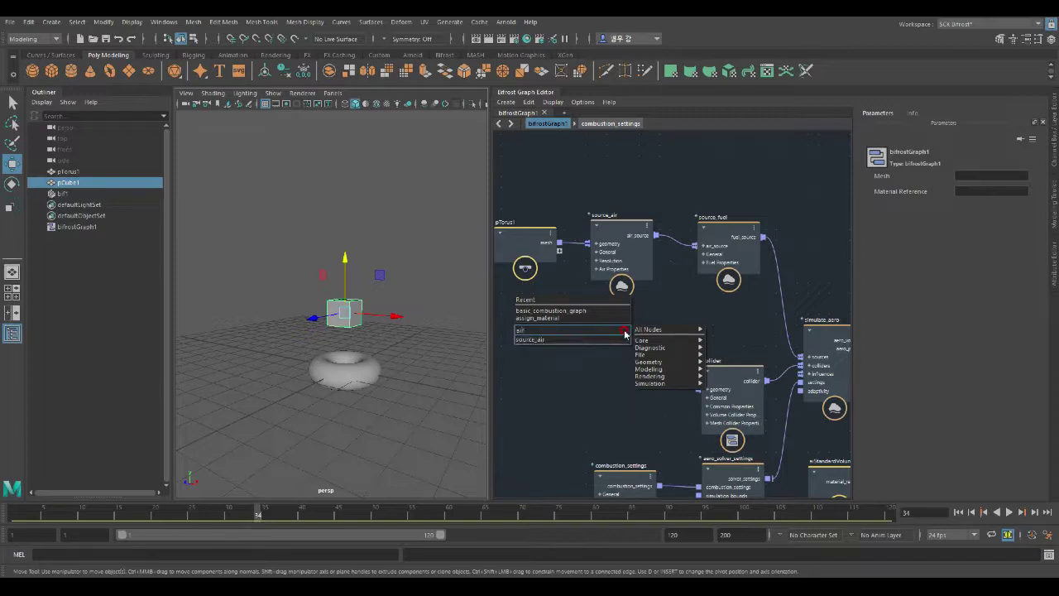
key(Return)
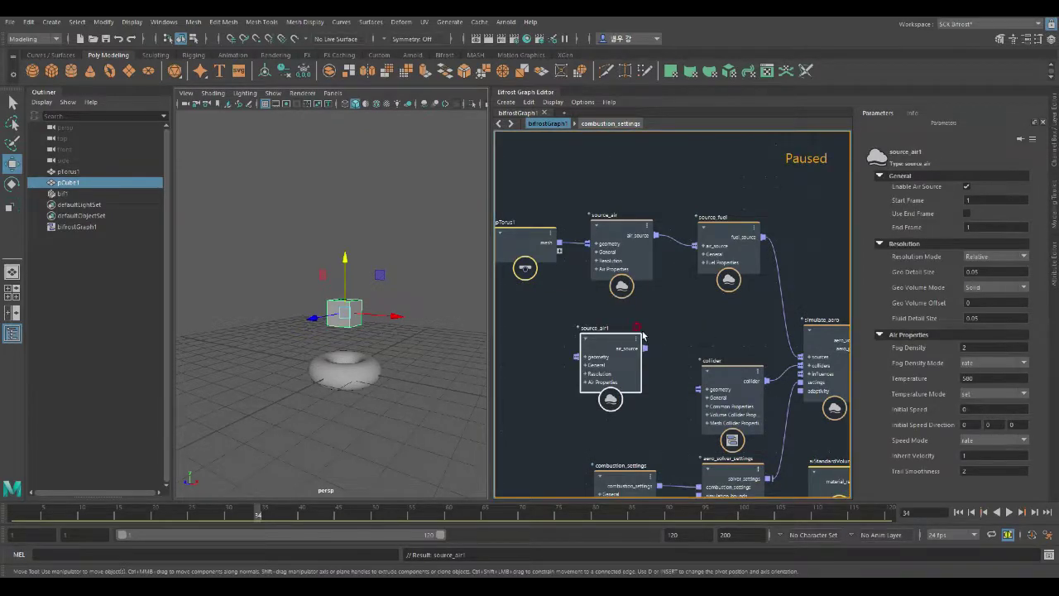
drag(643, 334, 680, 321)
Shift the pTorus1 node slightly down and line up the source_air1 node beneath the original source_air
click(527, 262)
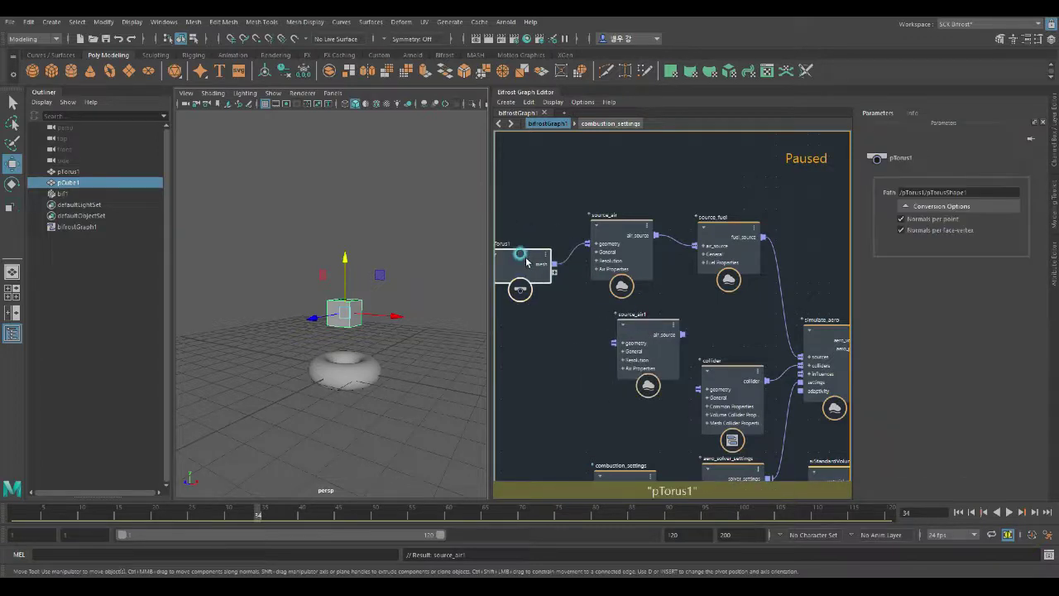
drag(650, 325, 634, 319)
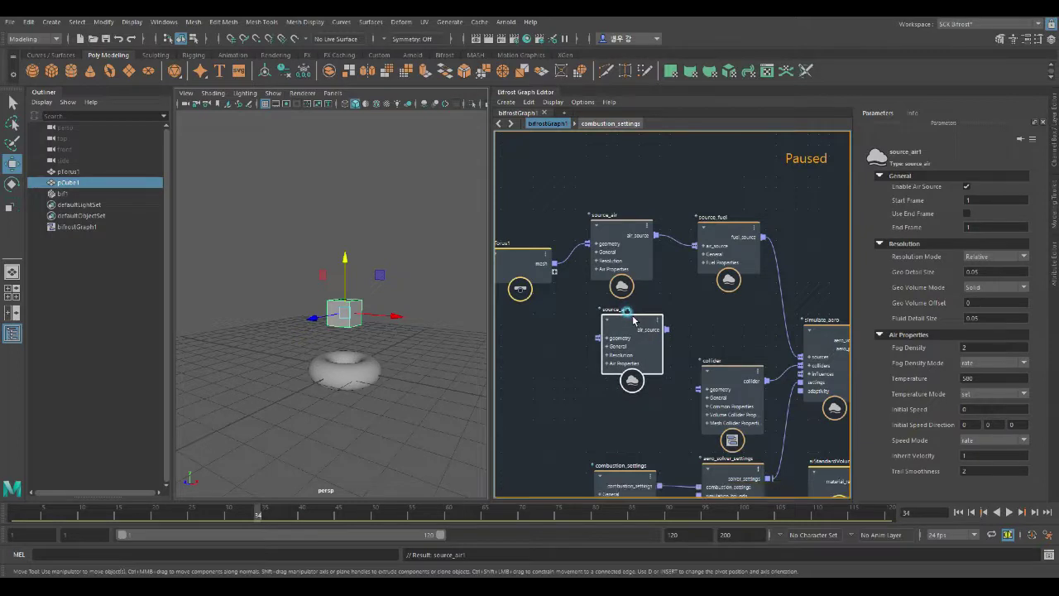
click(726, 230)
click(635, 320)
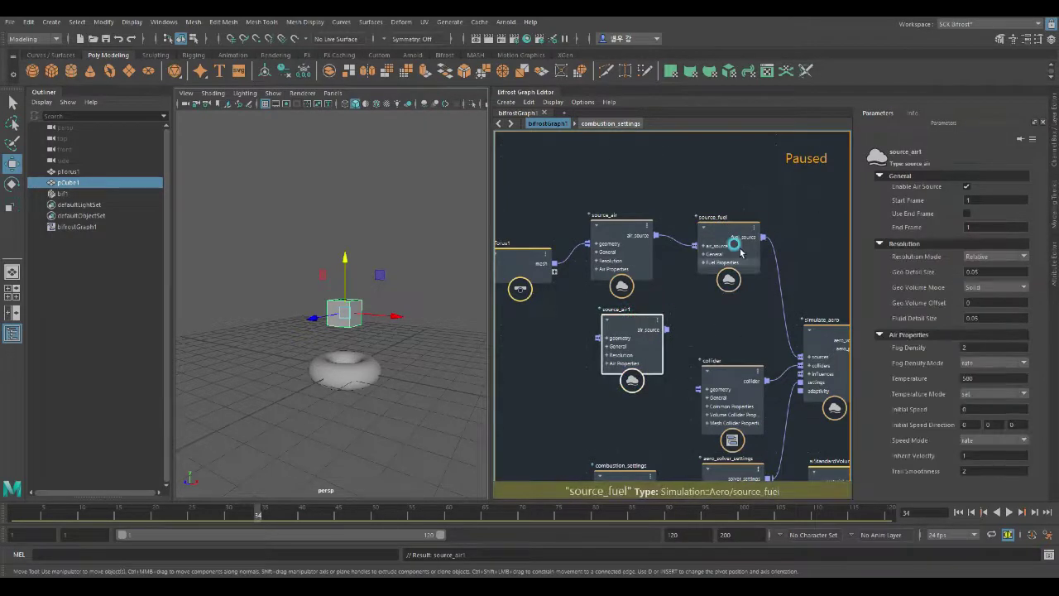
click(620, 253)
drag(625, 325, 621, 323)
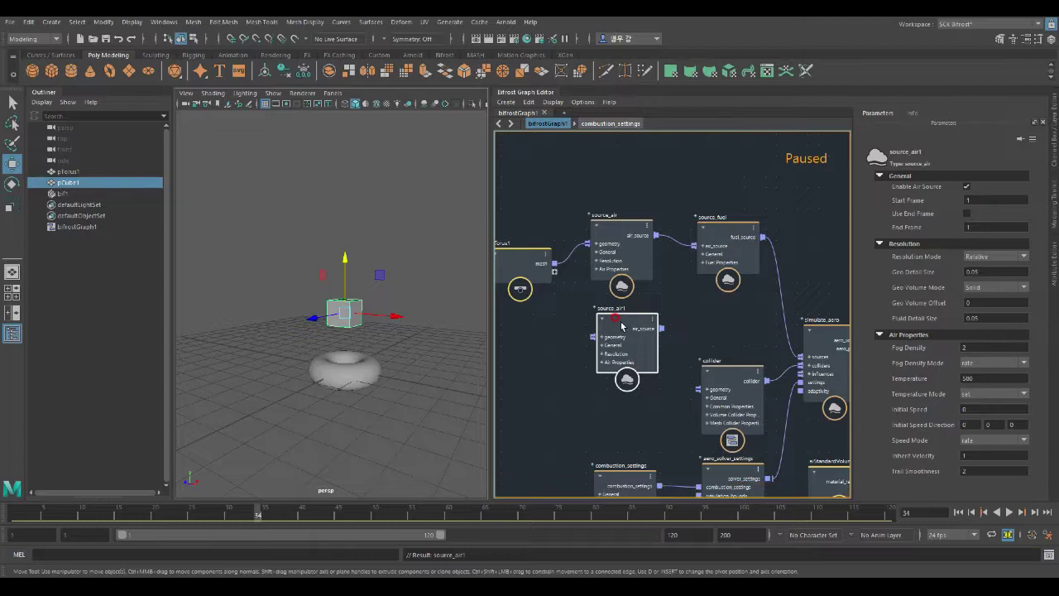
drag(631, 327, 626, 326)
key(l)
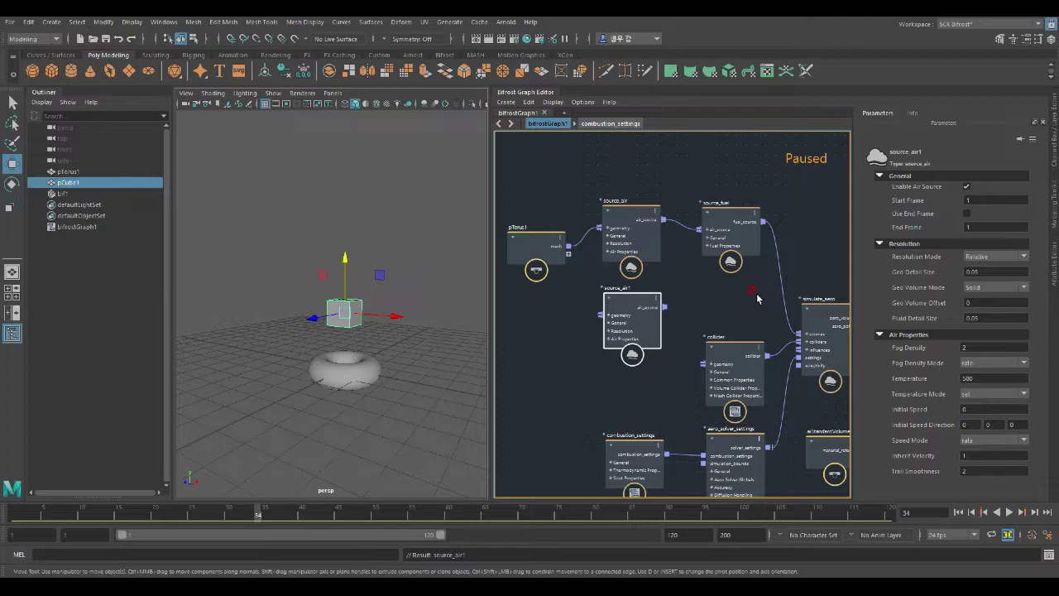
Detach pTorus1 from source_air, connect its mesh to the source_air1 geometry, and connect the source_air1 output to the simulate_aero sources
click(578, 250)
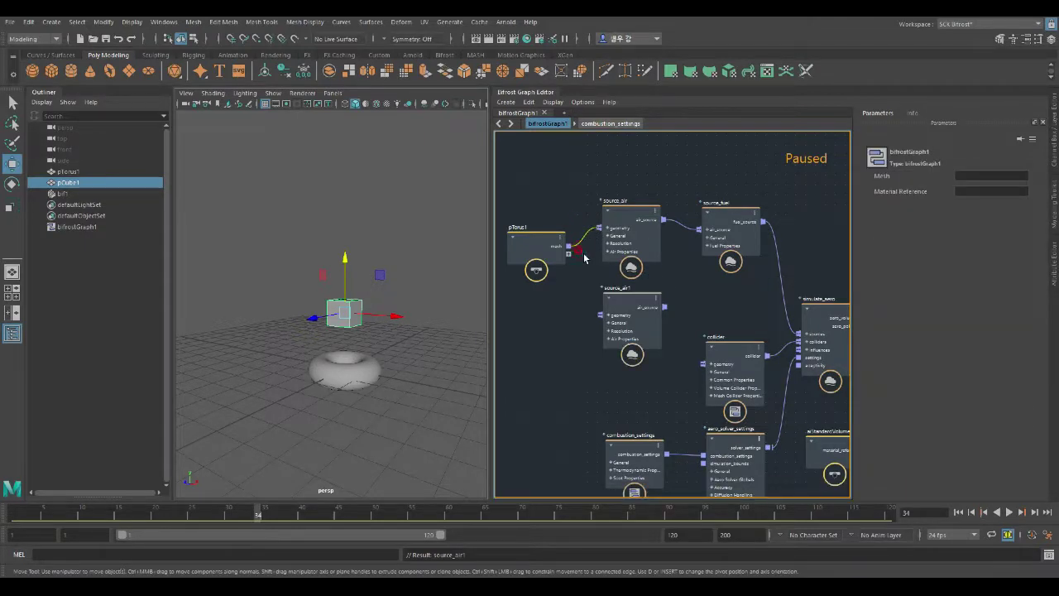
drag(533, 242, 530, 310)
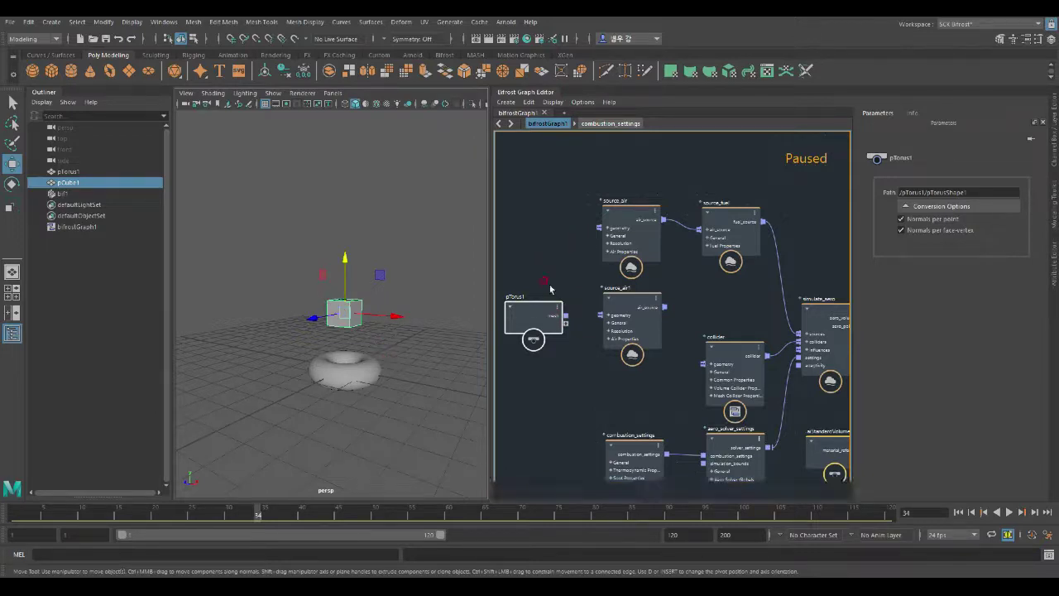
drag(537, 315, 600, 315)
drag(665, 307, 799, 334)
drag(568, 313, 561, 310)
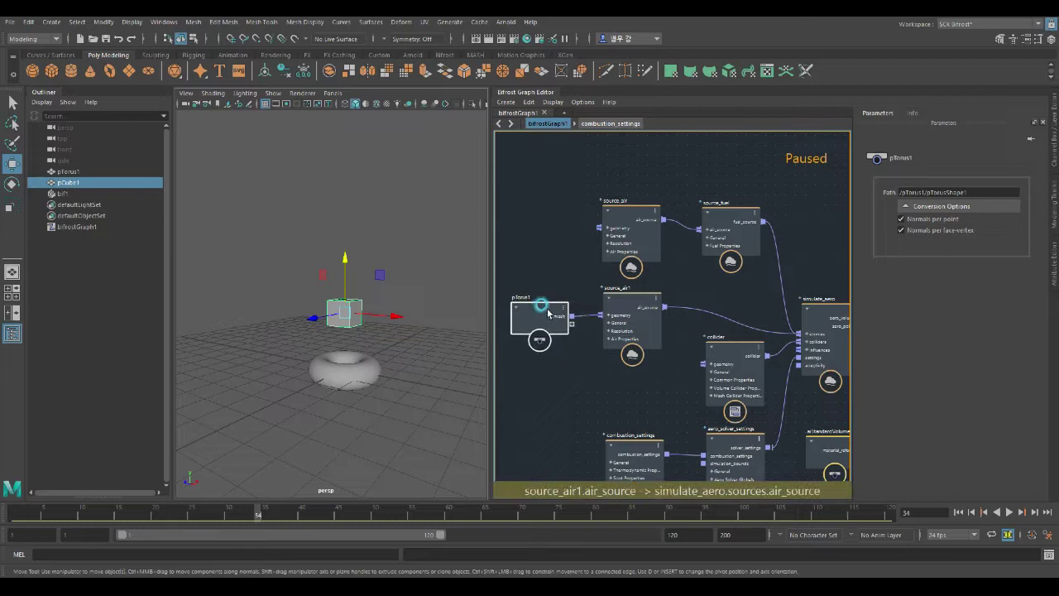
drag(634, 302, 634, 314)
Bring the pCube1 mesh into the graph and connect it to the geometry input of the original source_air node
click(365, 359)
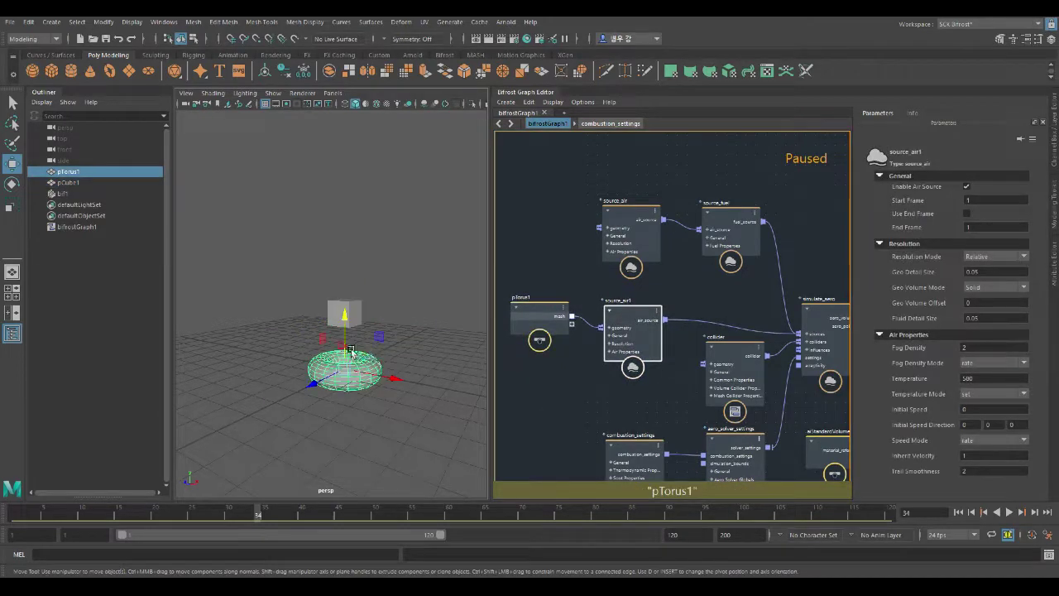
click(364, 312)
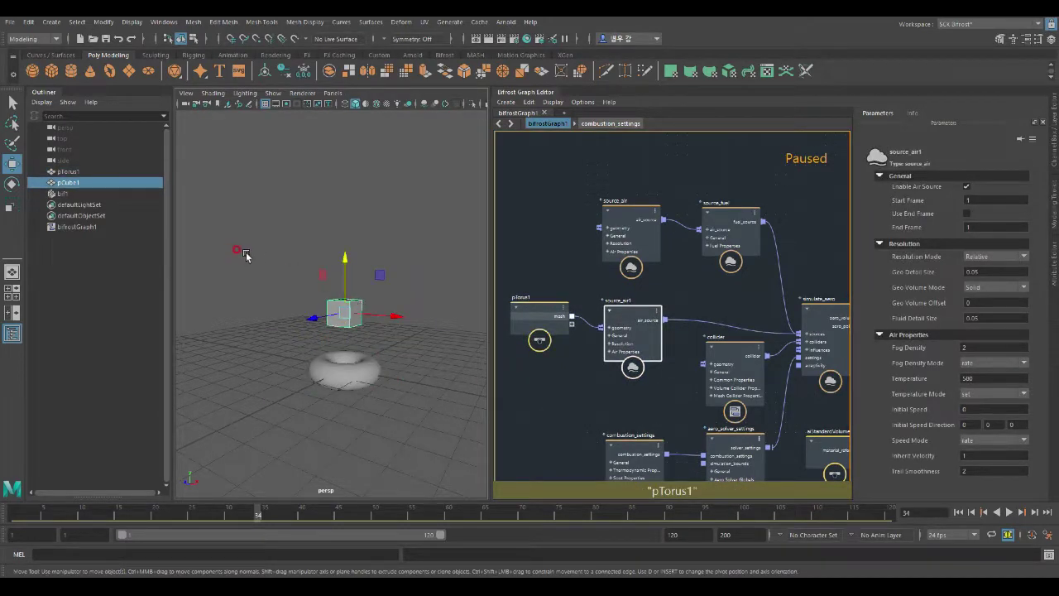
drag(67, 184, 534, 224)
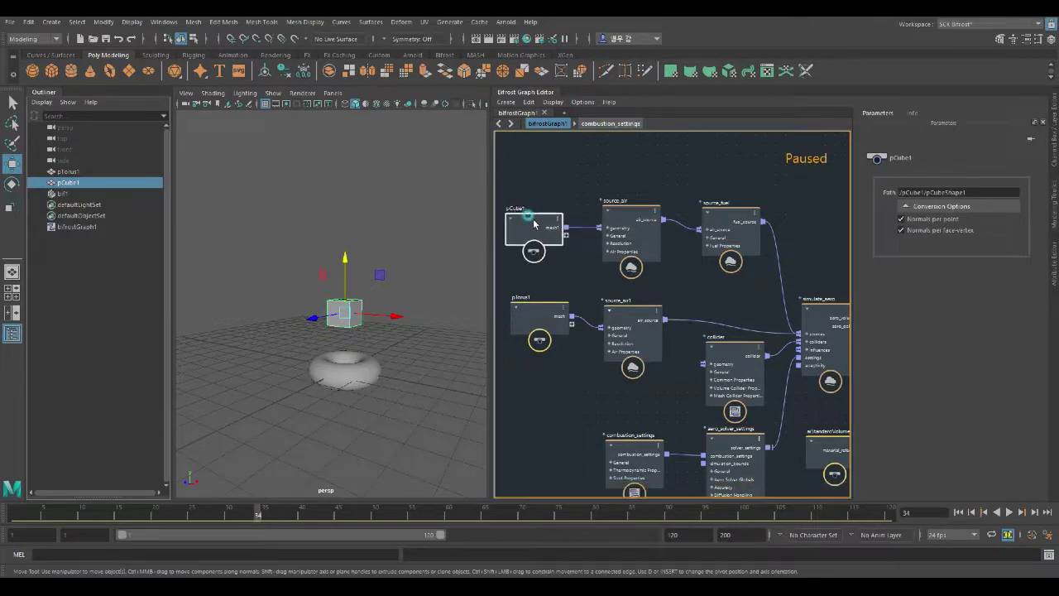
Compare the source_air1 Temperature with the source_fuel Ignition Temperature, shifting source_air1 slightly to the right in the graph
click(646, 312)
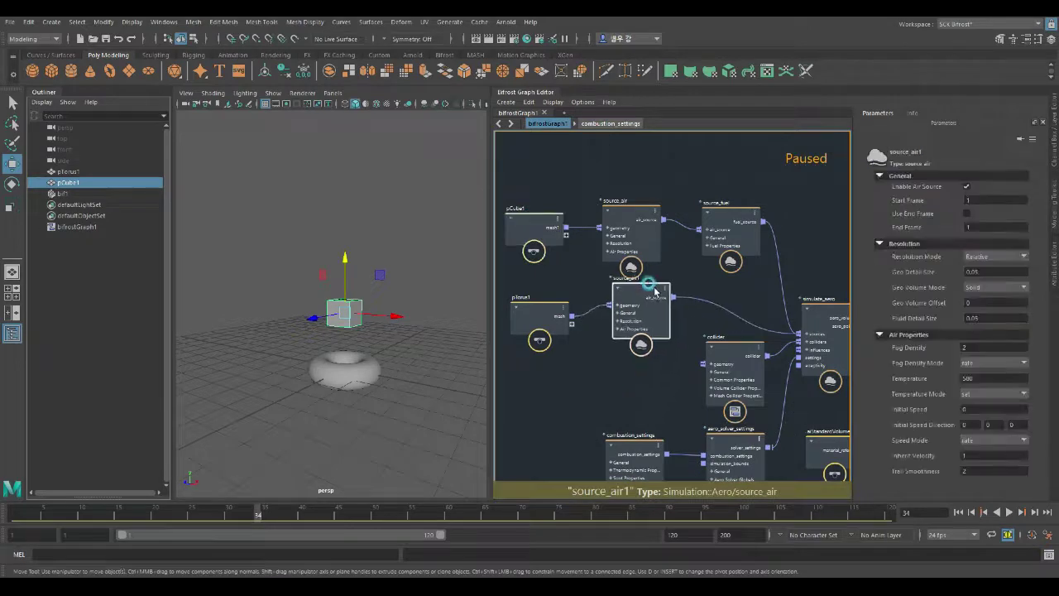
click(728, 216)
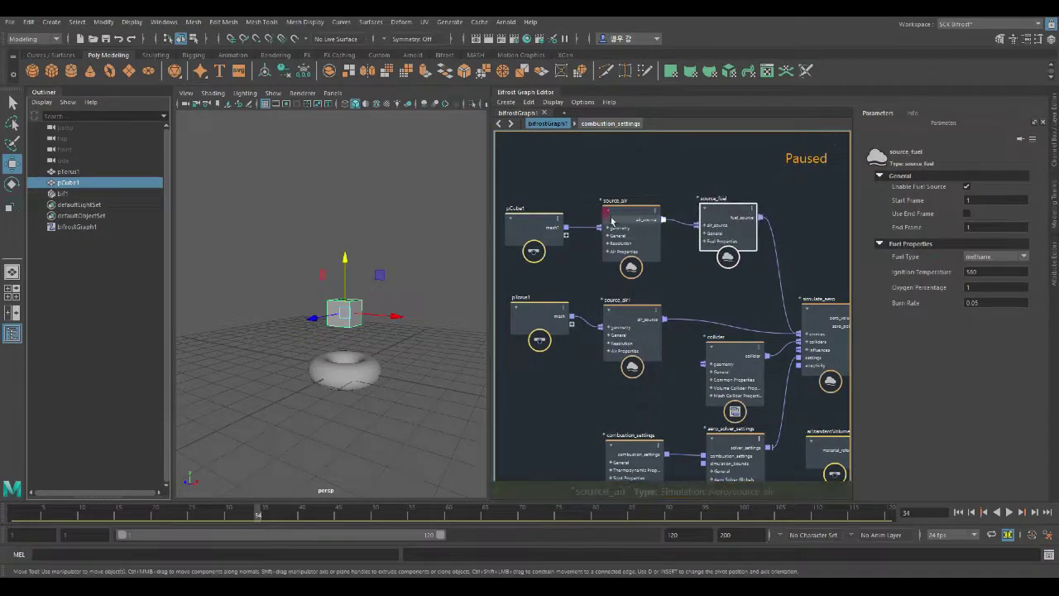
click(636, 316)
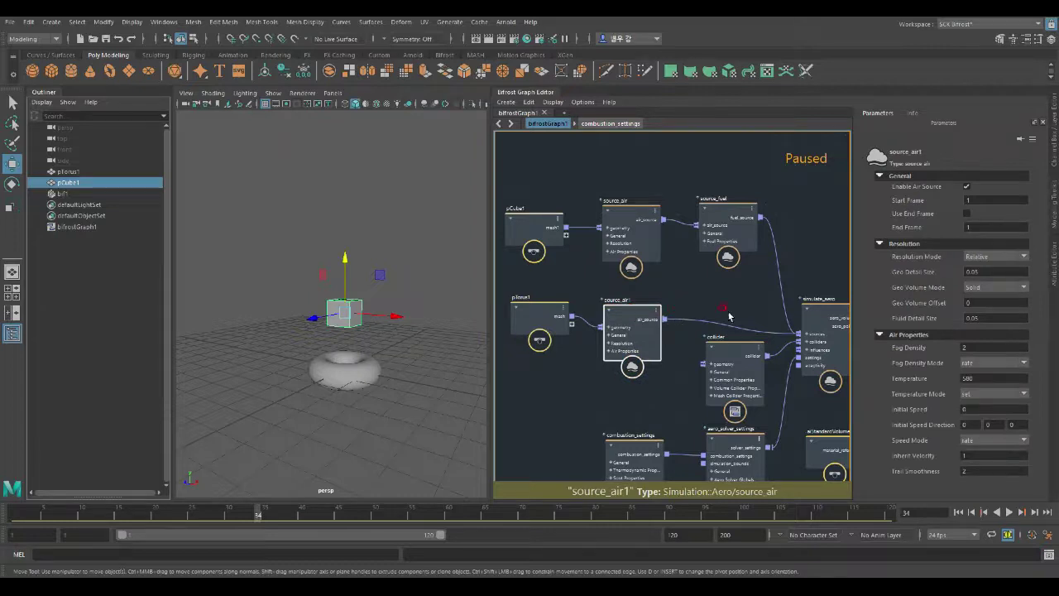
click(969, 377)
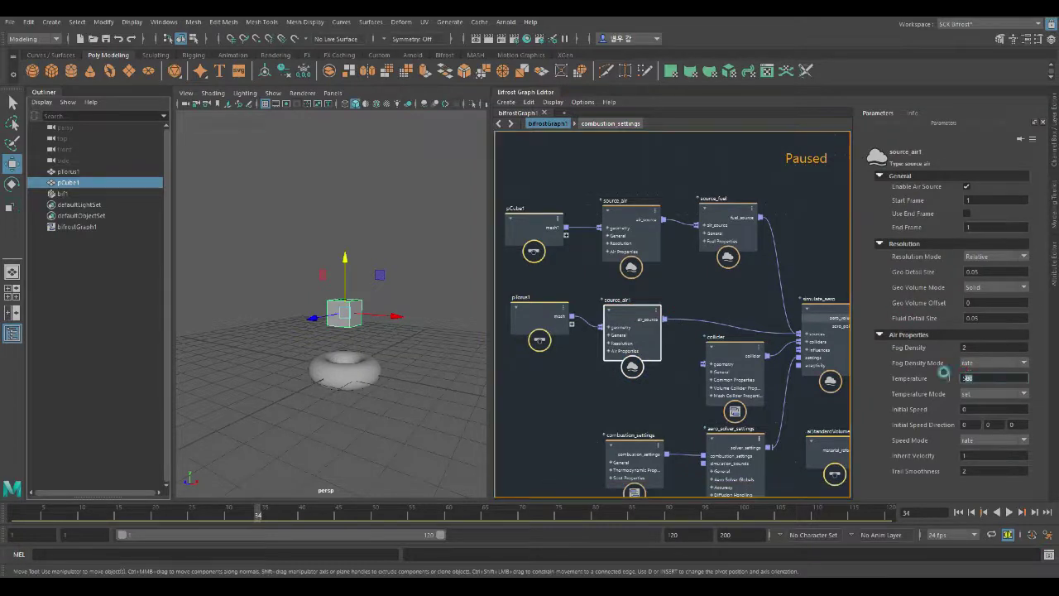
drag(964, 377, 981, 381)
click(728, 253)
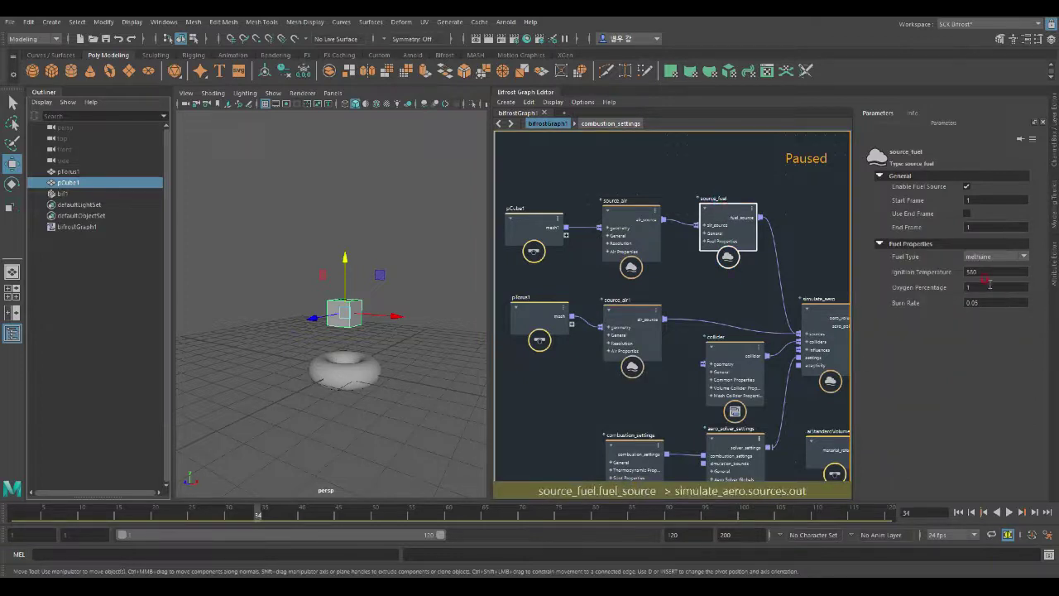
click(630, 311)
drag(631, 311, 650, 299)
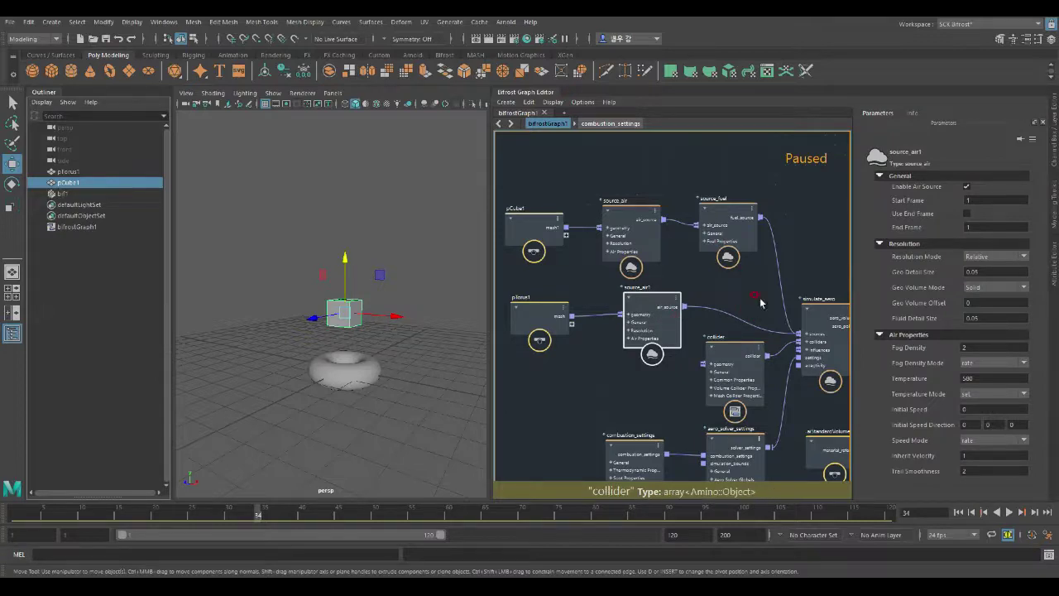
Lower the cube to just above the torus, and play the resumed simulation from frame 1 to frame 22
scroll(728, 347, down, 3)
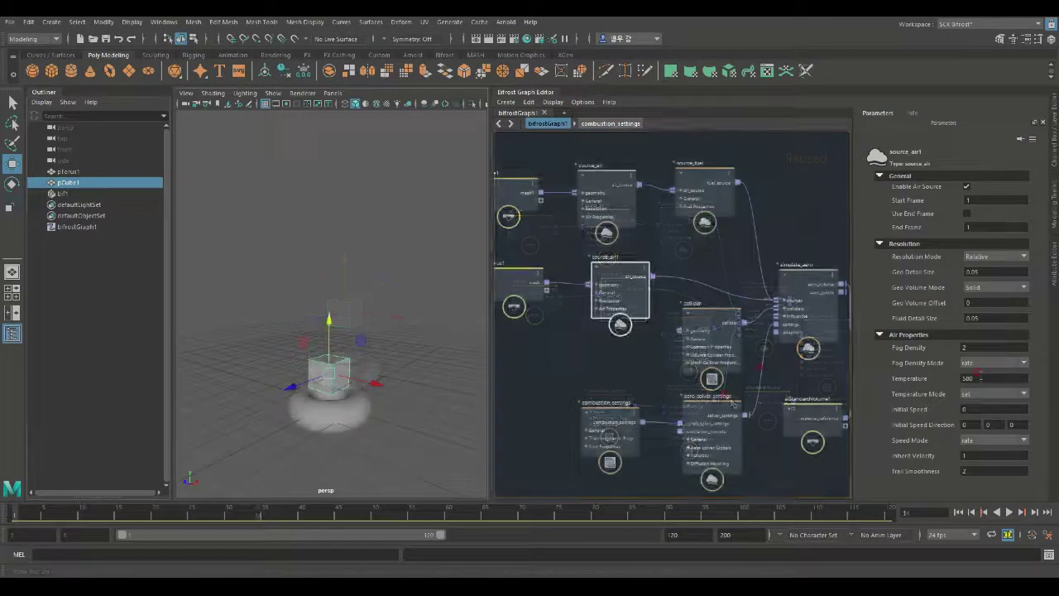
alt+drag(421, 378, 413, 379)
right_click(996, 488)
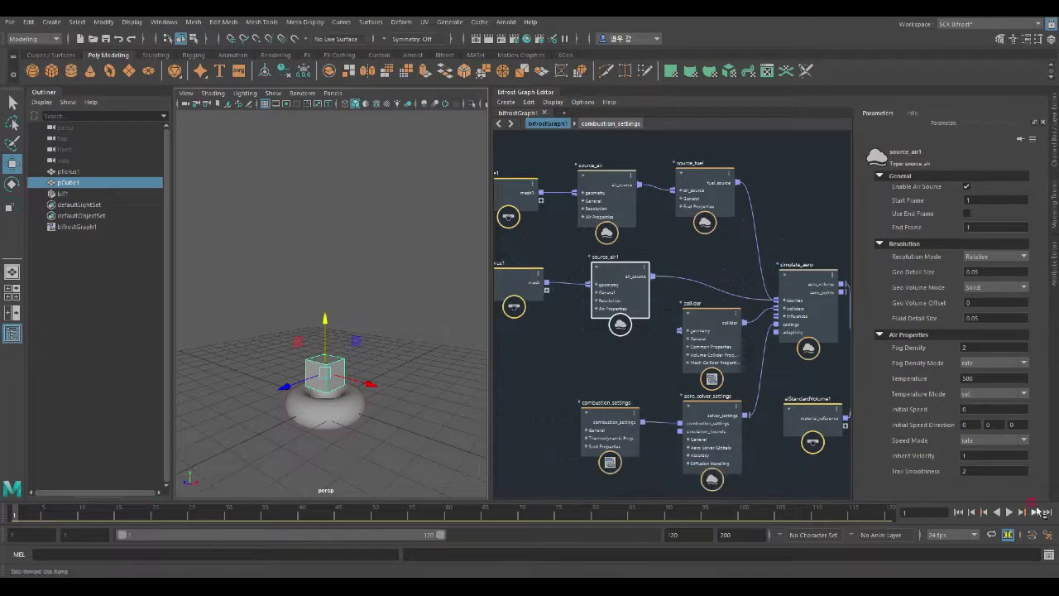
click(1009, 511)
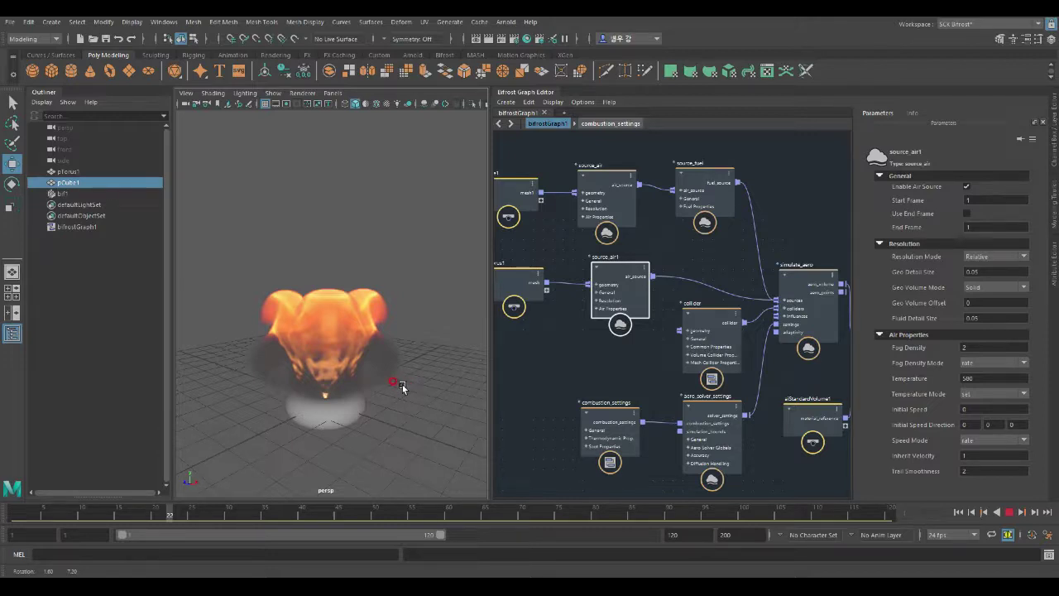
click(427, 370)
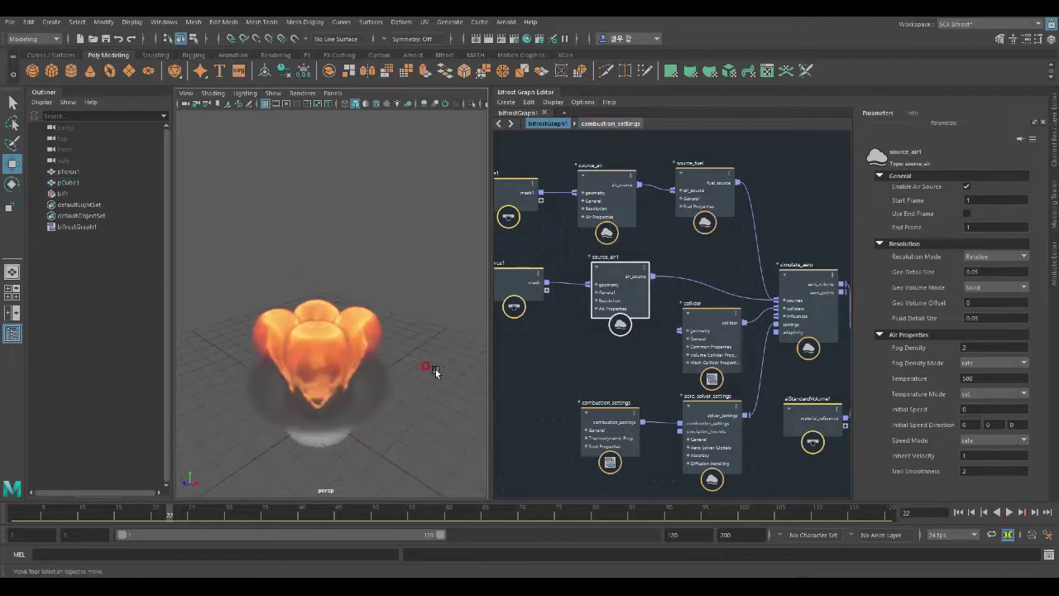
Examine the explosion at frame 22 from several angles, including close up around the cube and torus
alt+drag(420, 350, 405, 333)
alt+right_drag(405, 333, 406, 356)
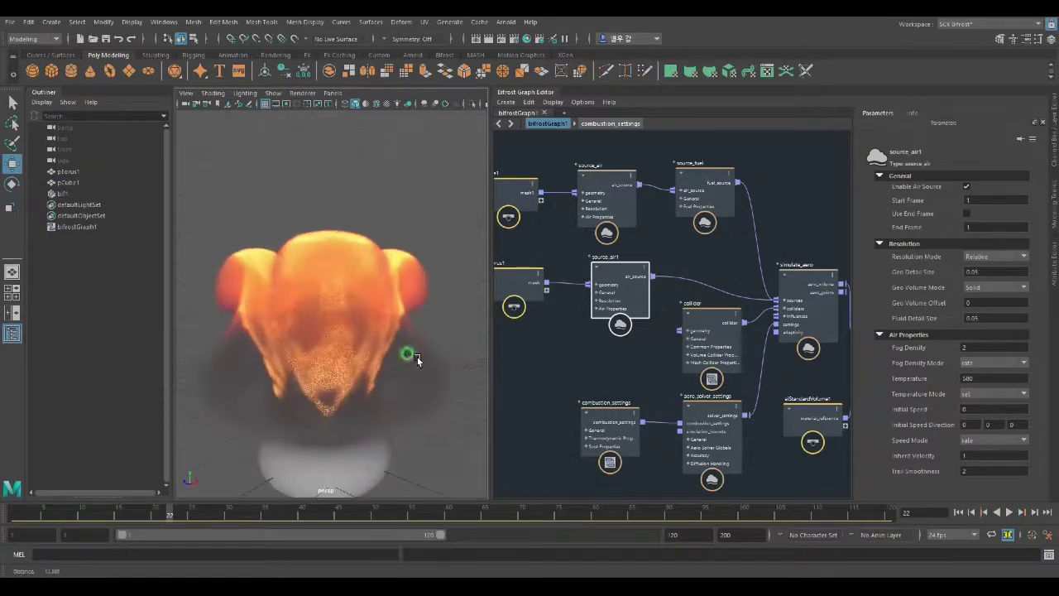
alt+drag(393, 356, 376, 324)
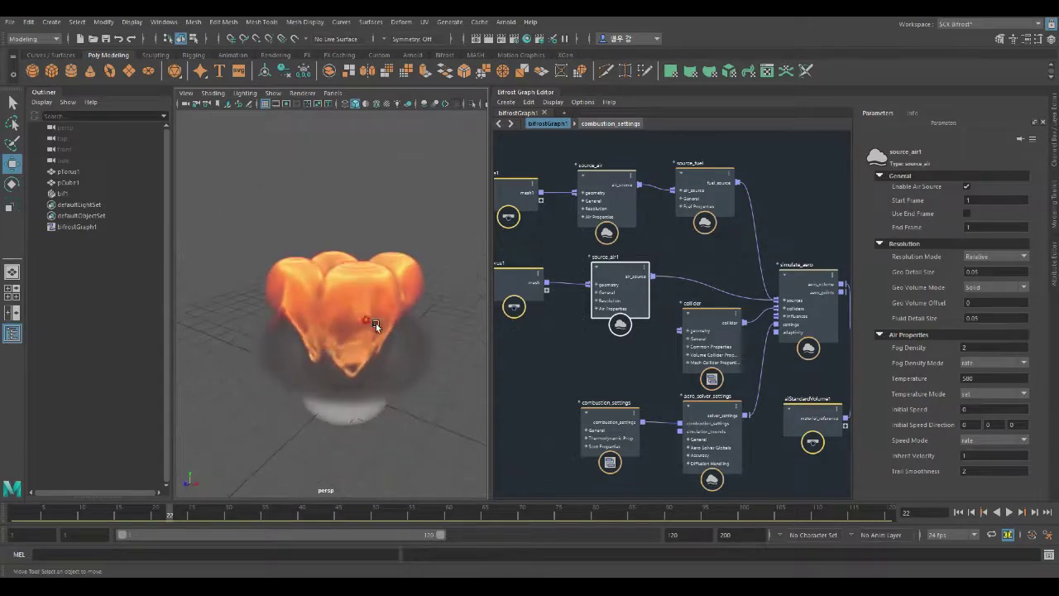
alt+right_drag(349, 377, 291, 283)
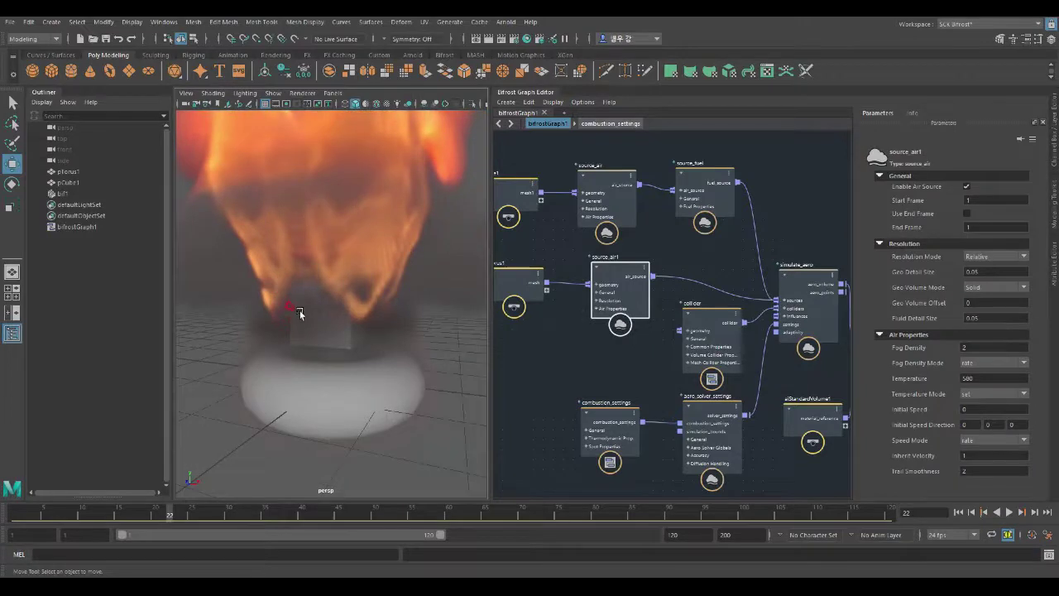
alt+drag(419, 290, 274, 348)
alt+right_drag(274, 347, 366, 361)
alt+drag(367, 362, 472, 350)
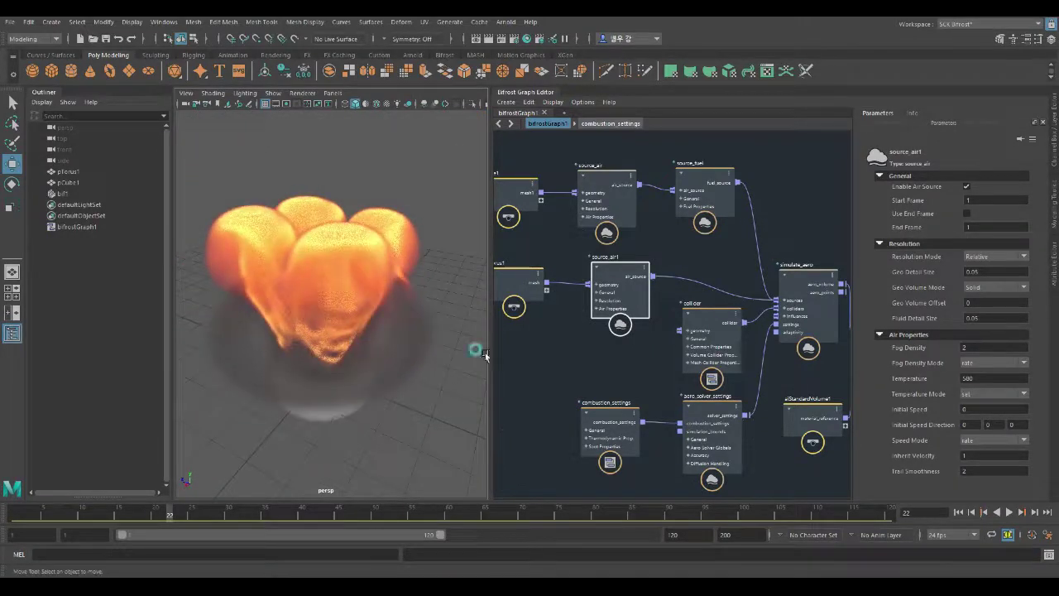
Move the output node slightly lower and review how both source branches feed into simulate_aero
alt+right_drag(655, 371, 623, 370)
mouse_move(623, 371)
alt+middle_down()
mouse_move(584, 346)
mouse_move(583, 359)
mouse_move(637, 372)
alt+middle_up()
alt+right_drag(637, 372, 571, 364)
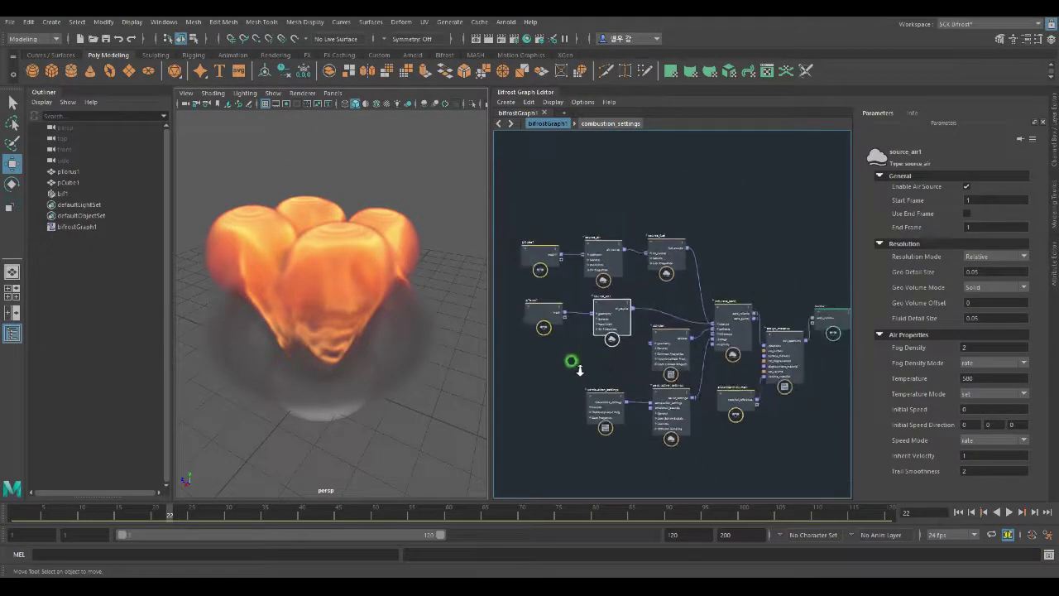
drag(823, 313, 828, 328)
scroll(687, 338, up, 3)
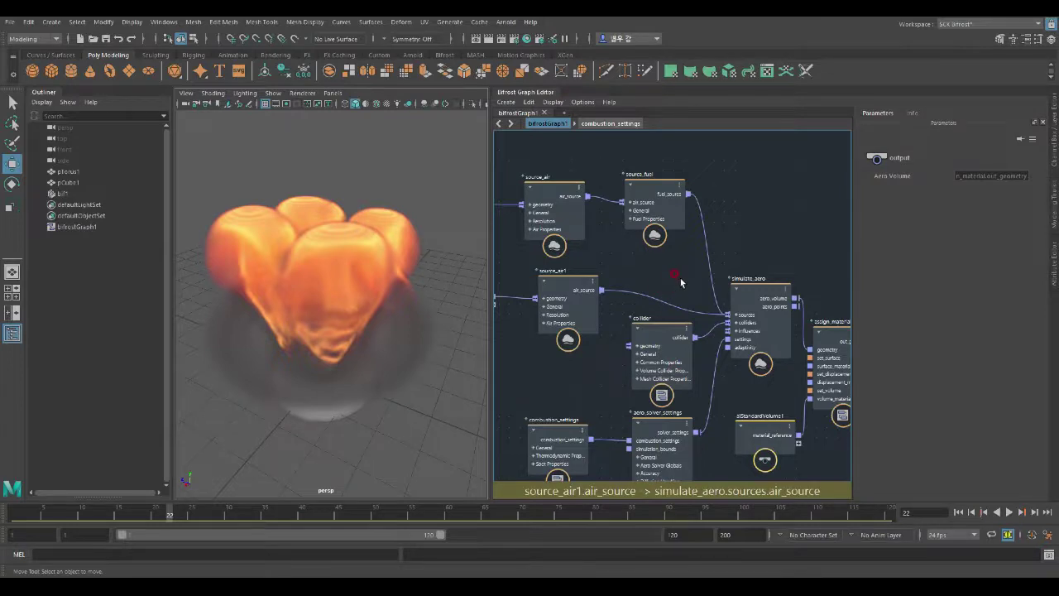
middle_drag(714, 323, 695, 267)
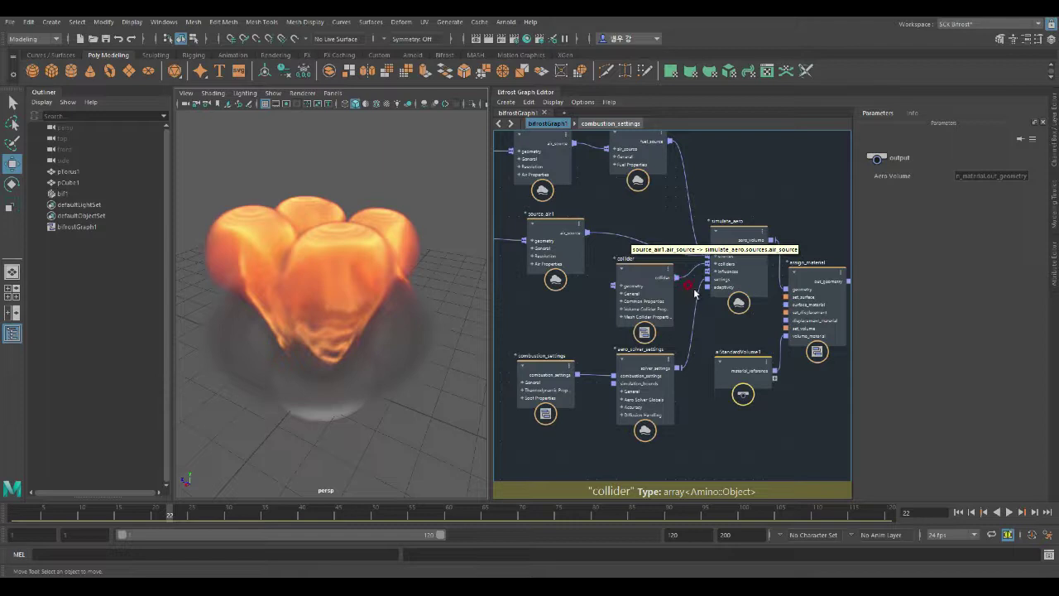
middle_drag(652, 223, 703, 271)
Move the source_fuel and combustion_settings nodes to the right, and review the Ignition Temperature and the Expansion Scale against the explosion
click(685, 180)
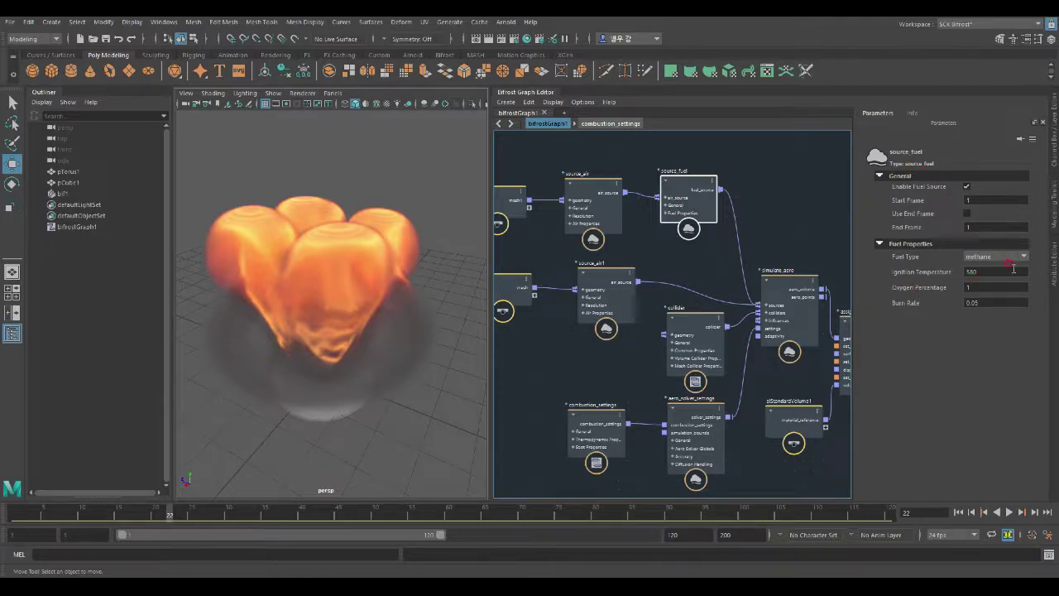
drag(689, 194, 729, 207)
mouse_move(608, 422)
mouse_down()
mouse_move(622, 408)
mouse_move(622, 420)
mouse_up()
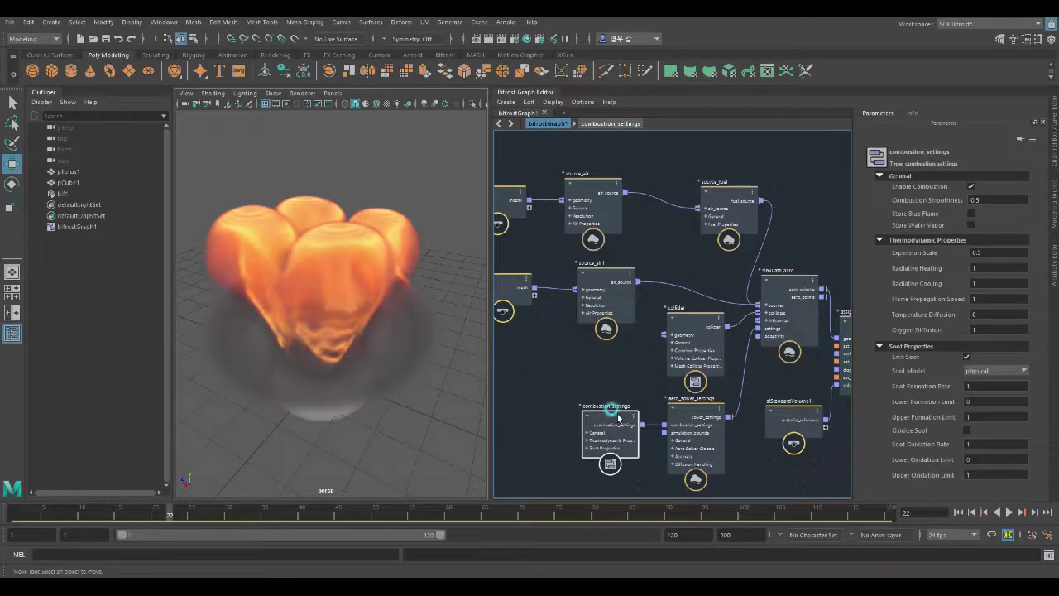
click(988, 253)
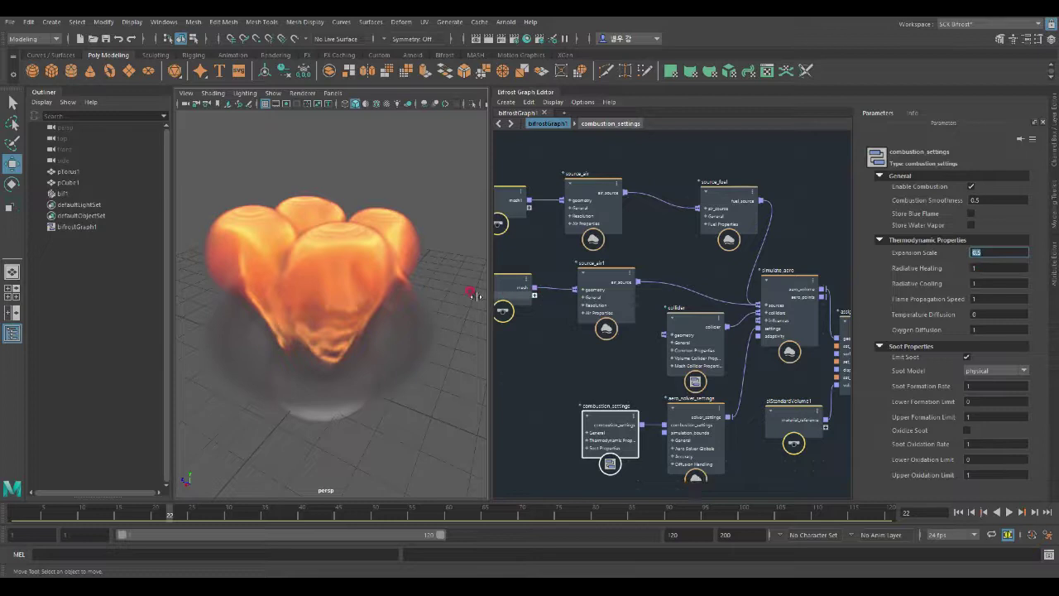
mouse_move(400, 317)
alt+mouse_down()
mouse_move(424, 299)
mouse_move(385, 307)
alt+mouse_up()
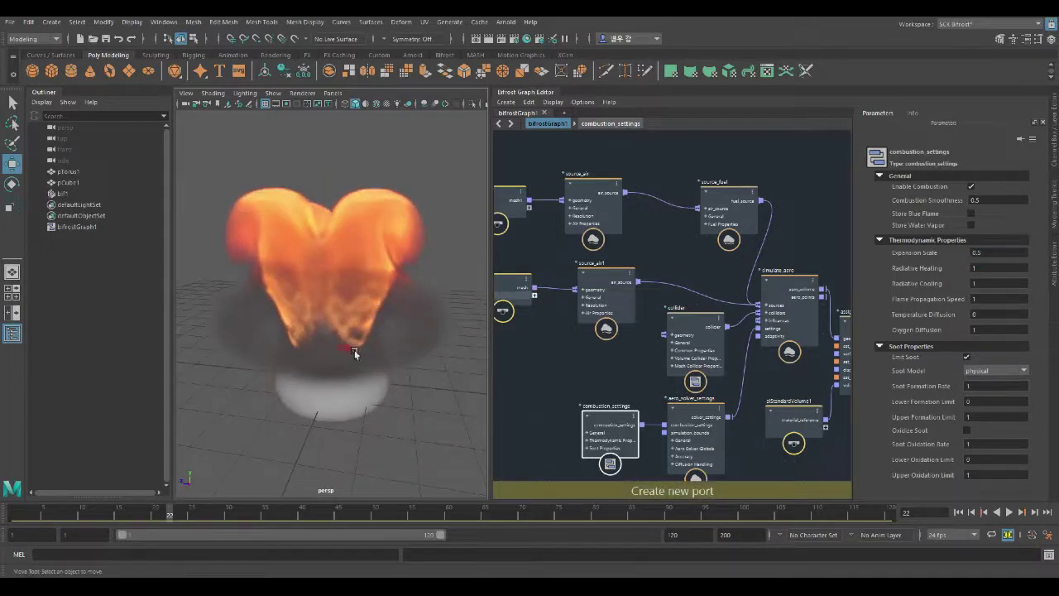
Review the Expansion Scale in combustion_settings and how that node feeds aero_solver_settings and the simulation
click(539, 332)
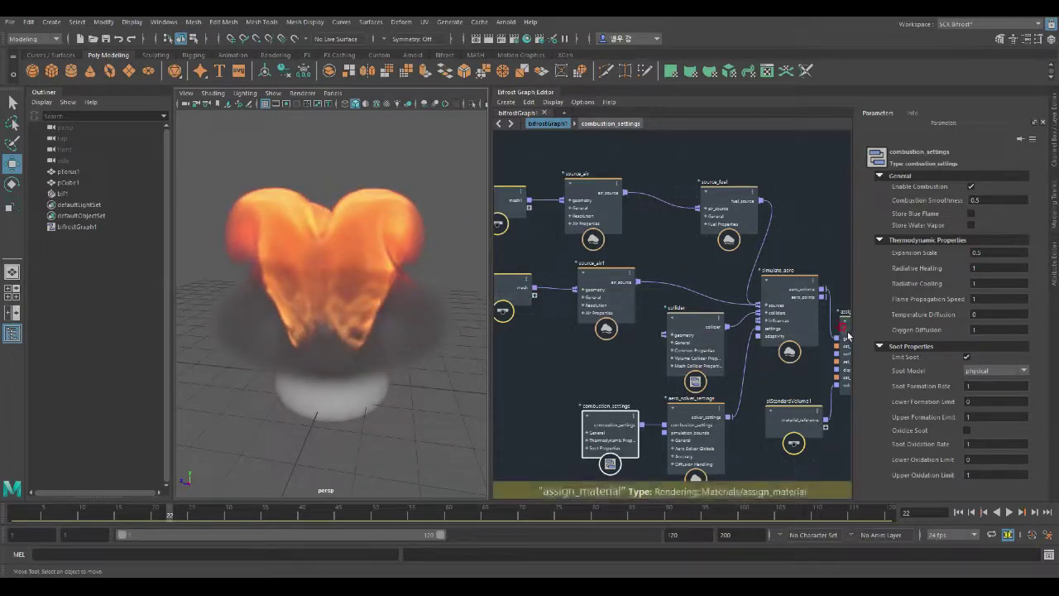
click(989, 253)
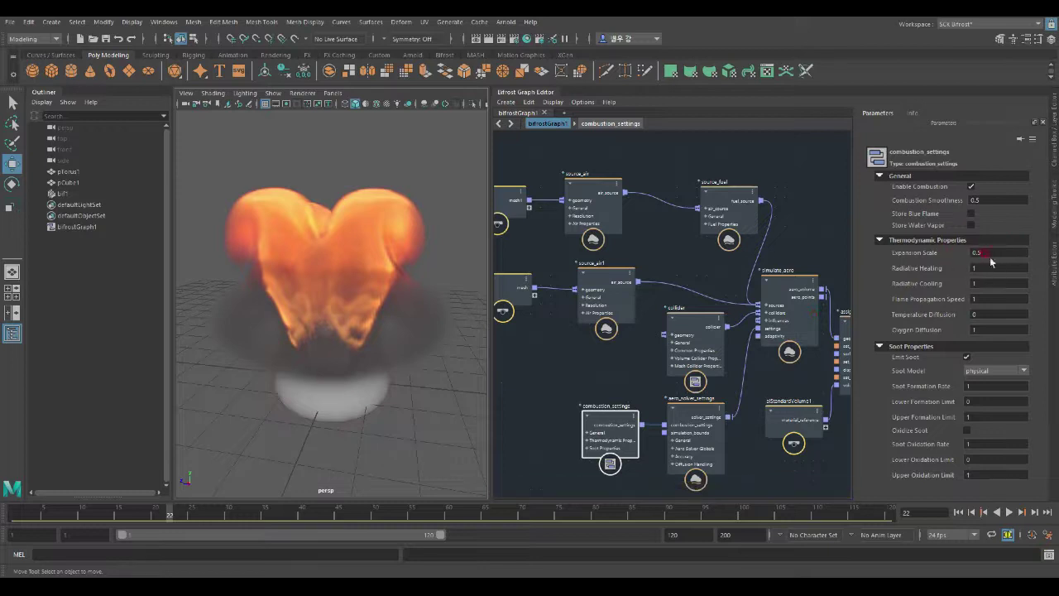
click(633, 358)
scroll(633, 377, down, 2)
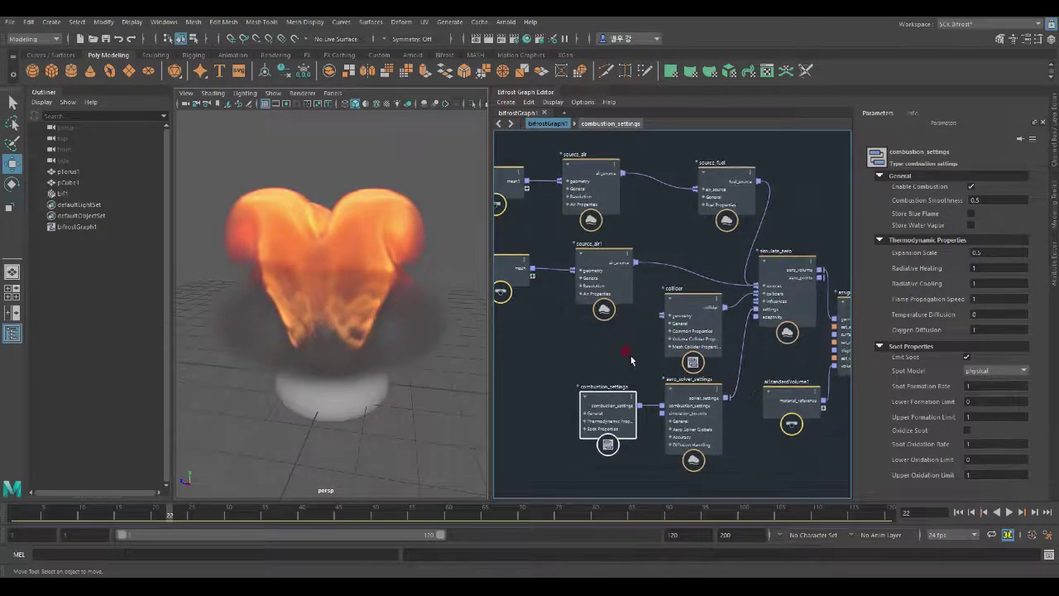
click(717, 382)
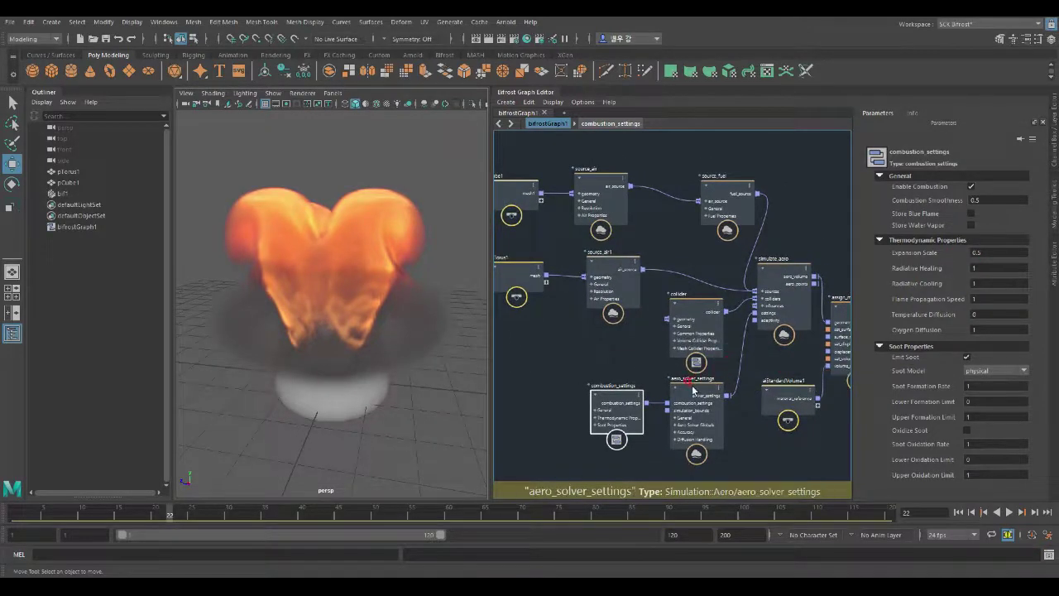
click(619, 404)
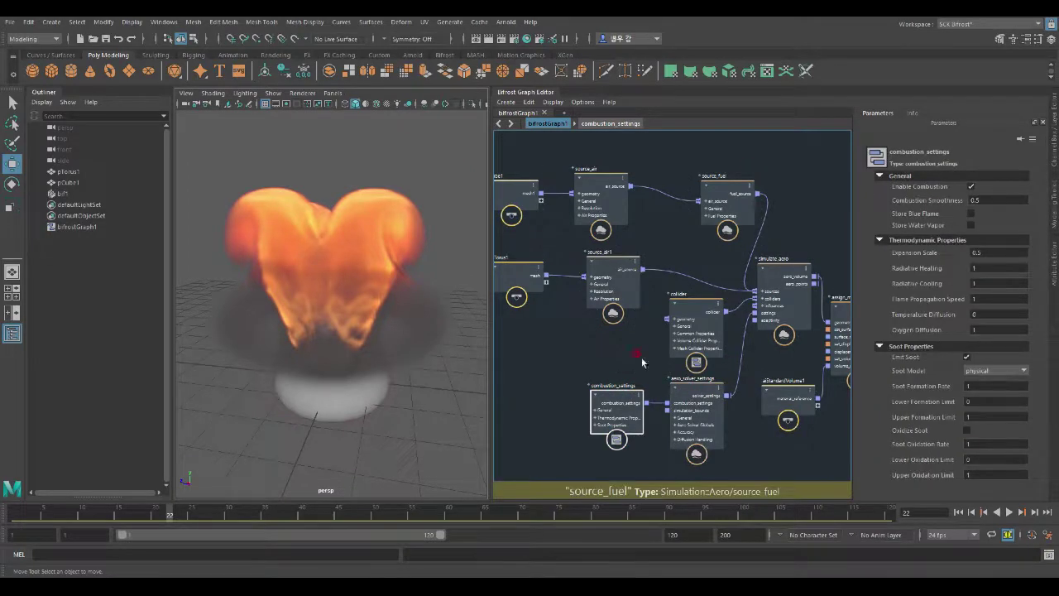
Move the pCube1, source_air and source_fuel row upward in the graph, and bring source_fuel closer to source_air
key(a)
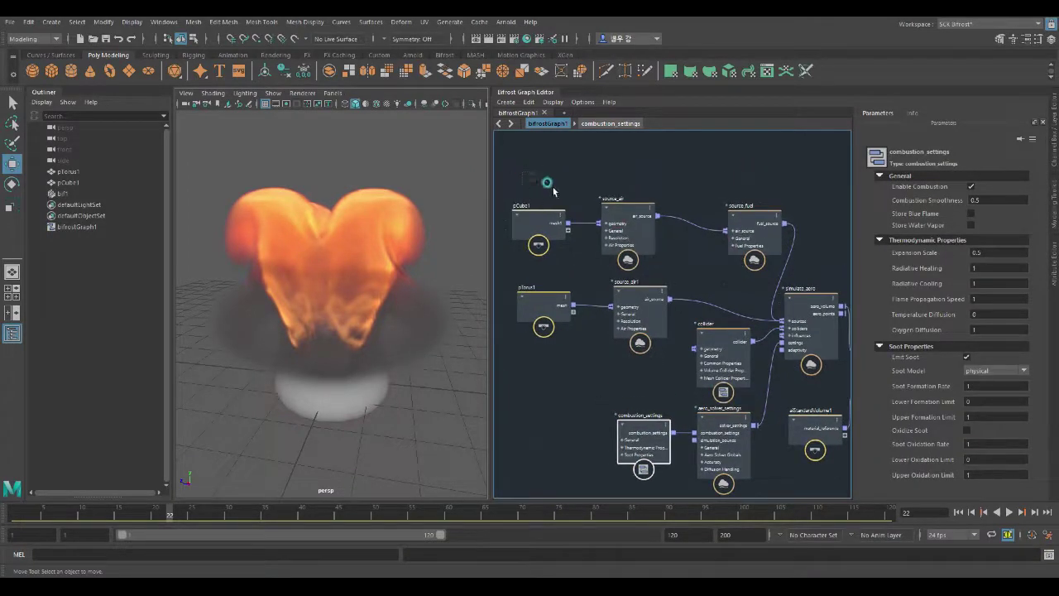
click(779, 252)
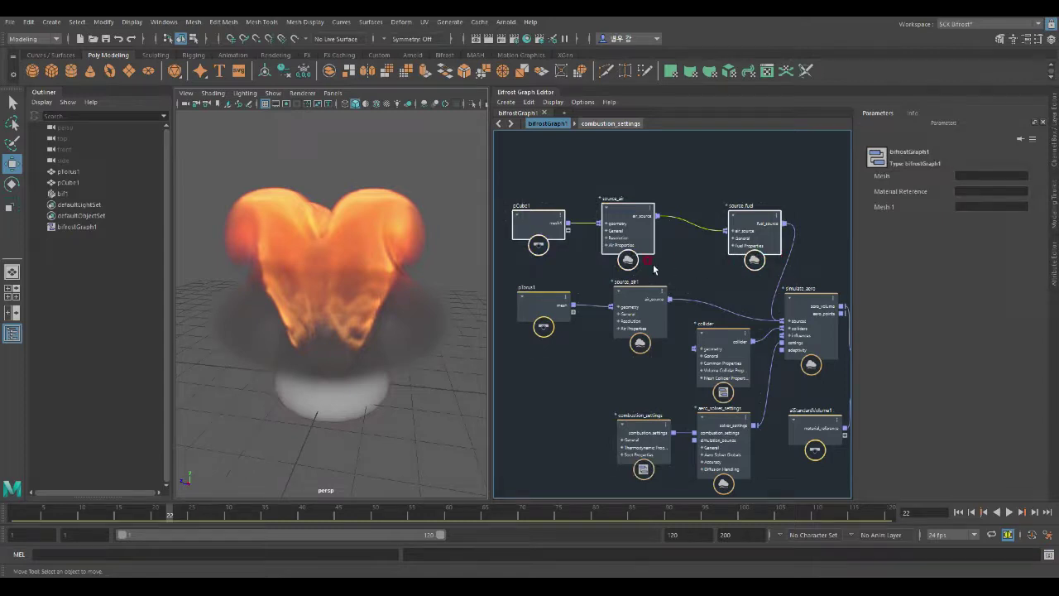
drag(624, 205, 625, 182)
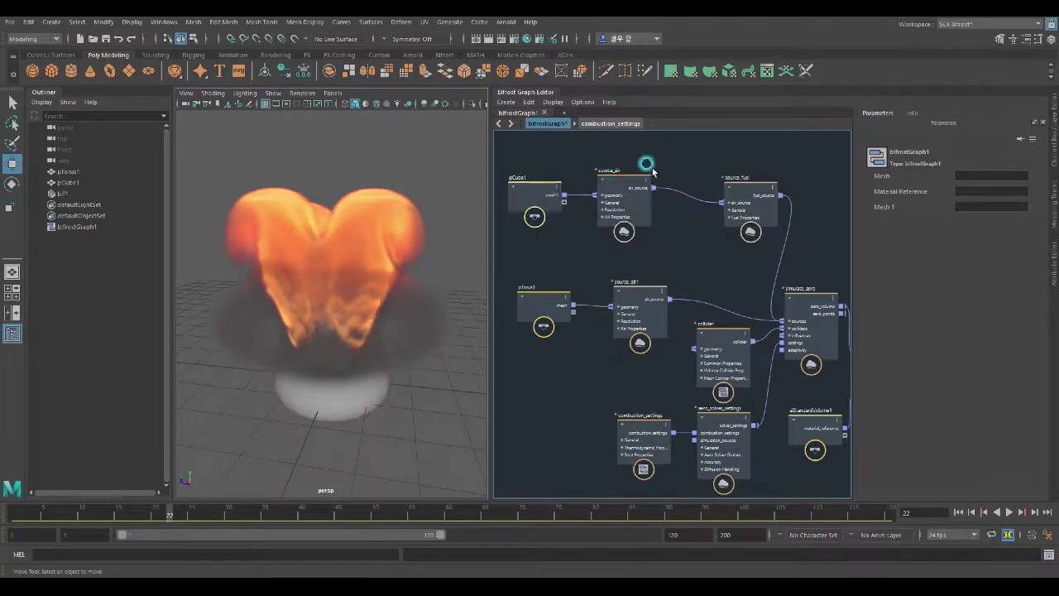
drag(745, 194, 698, 182)
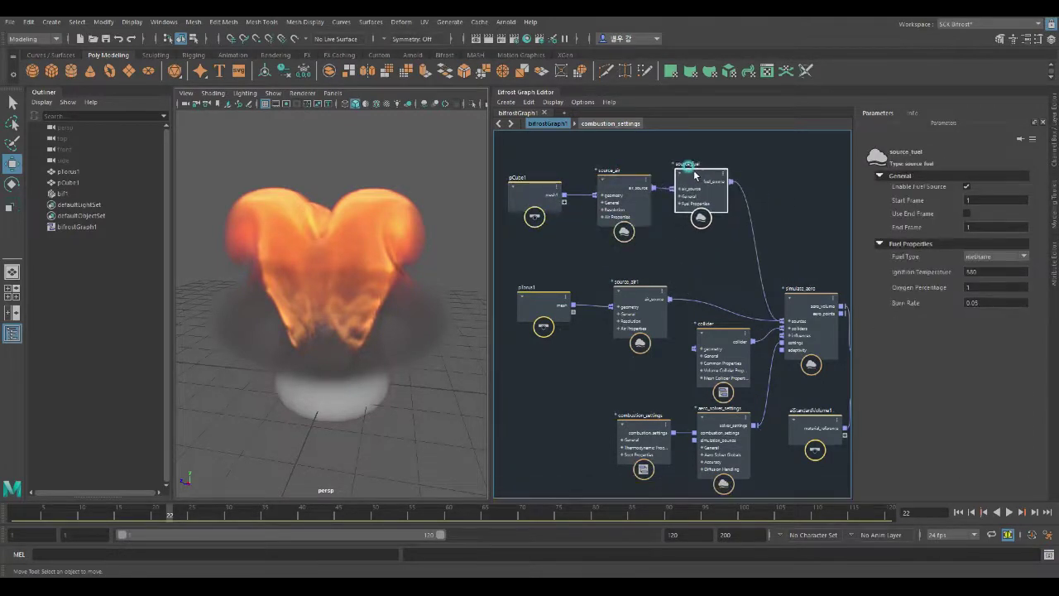
Review the Fog Density and Temperature of source_air together with the Ignition Temperature of source_fuel
click(617, 187)
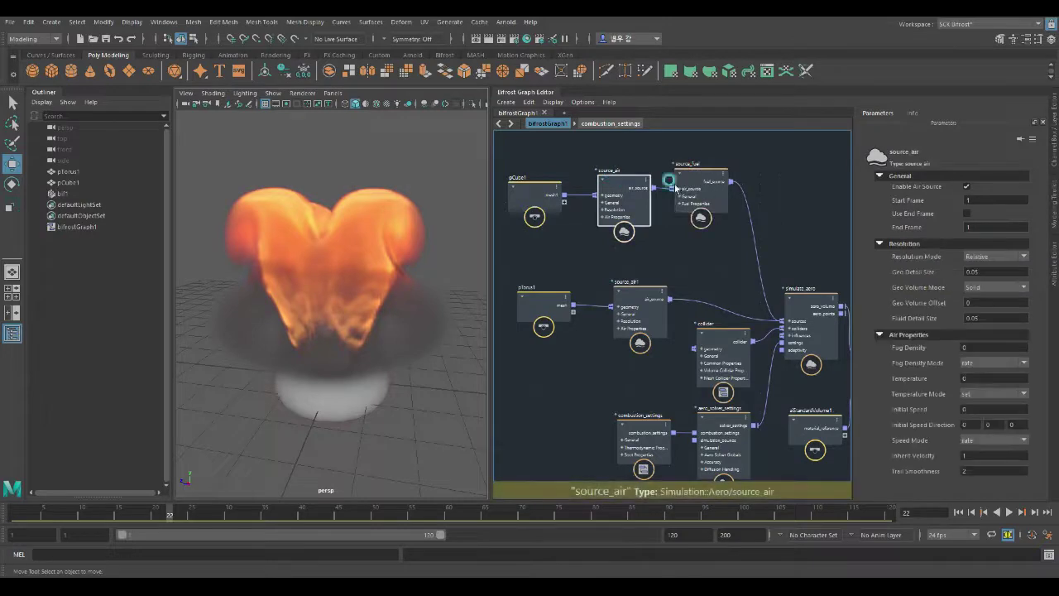
click(977, 347)
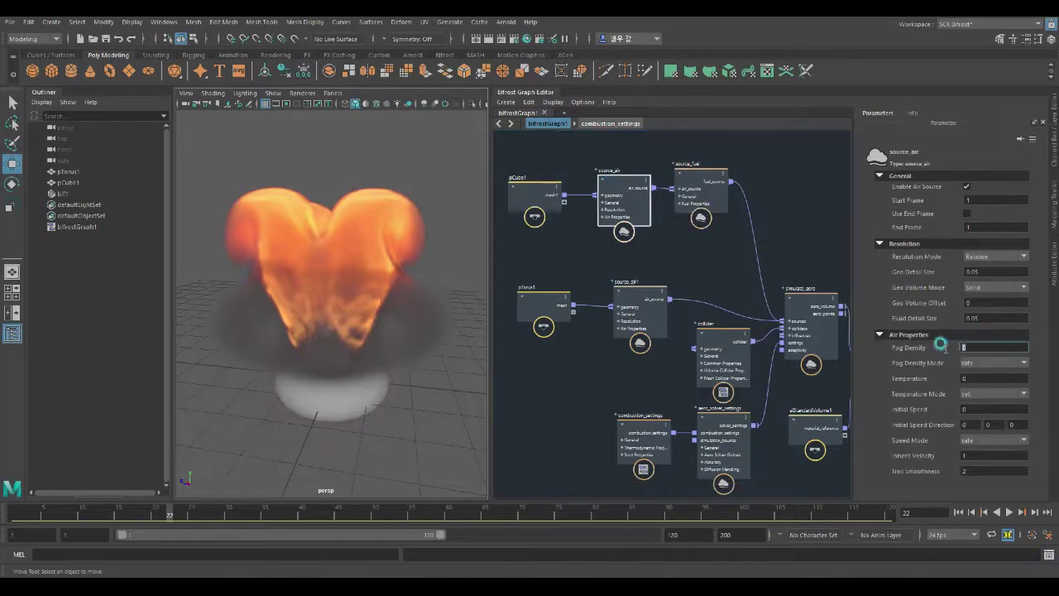
click(974, 377)
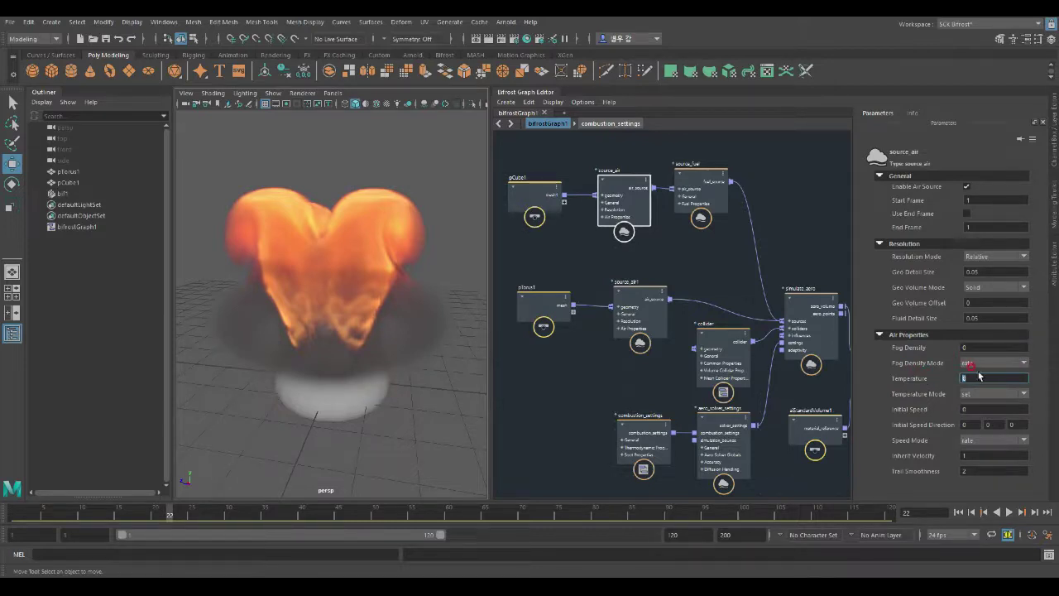
click(703, 176)
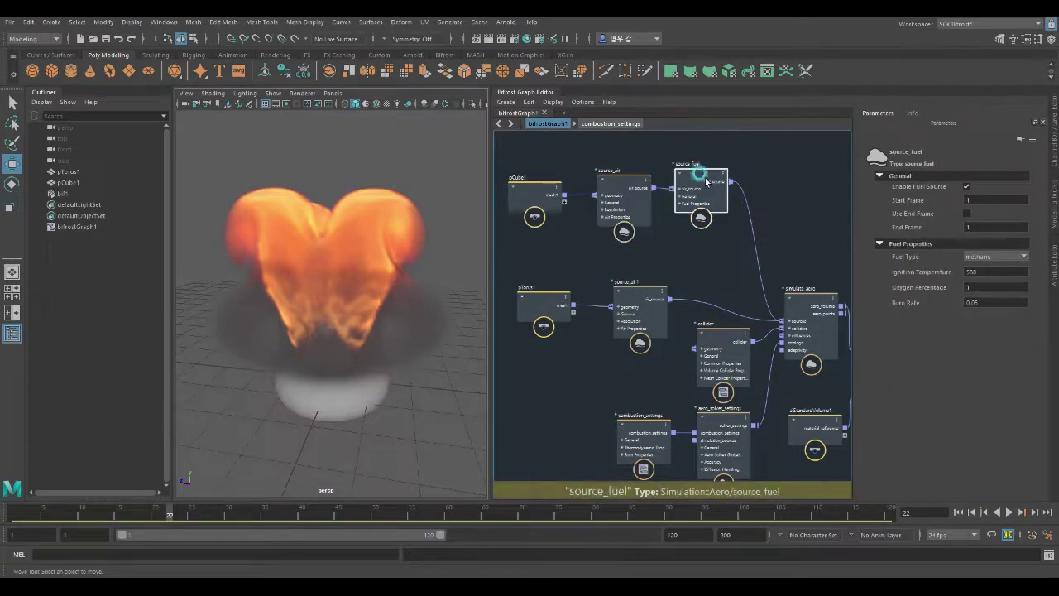
click(993, 272)
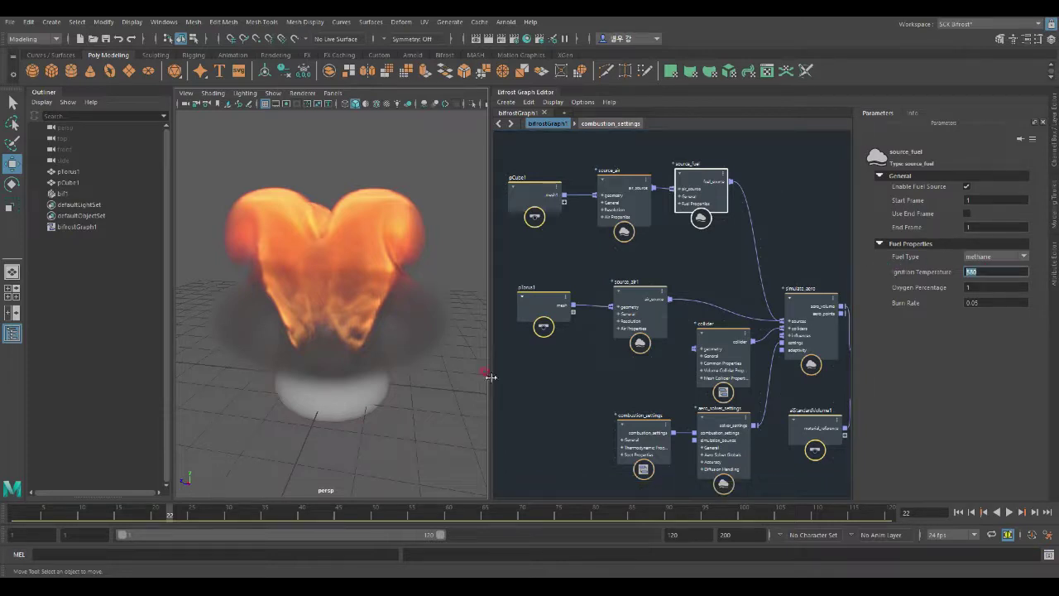
click(628, 186)
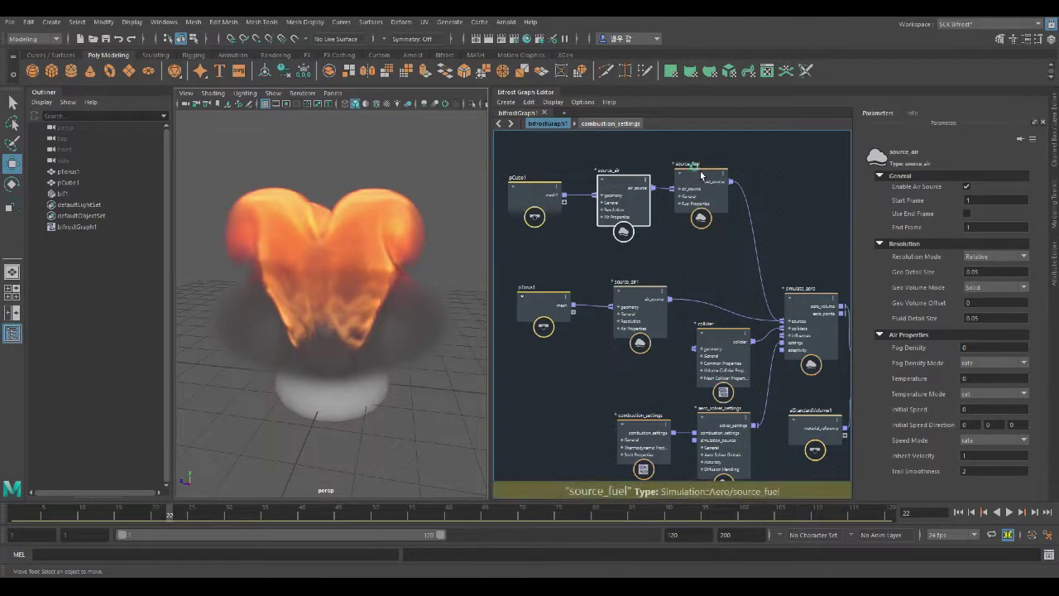
Reposition source_fuel slightly lower and further right beside source_air
drag(705, 175, 705, 169)
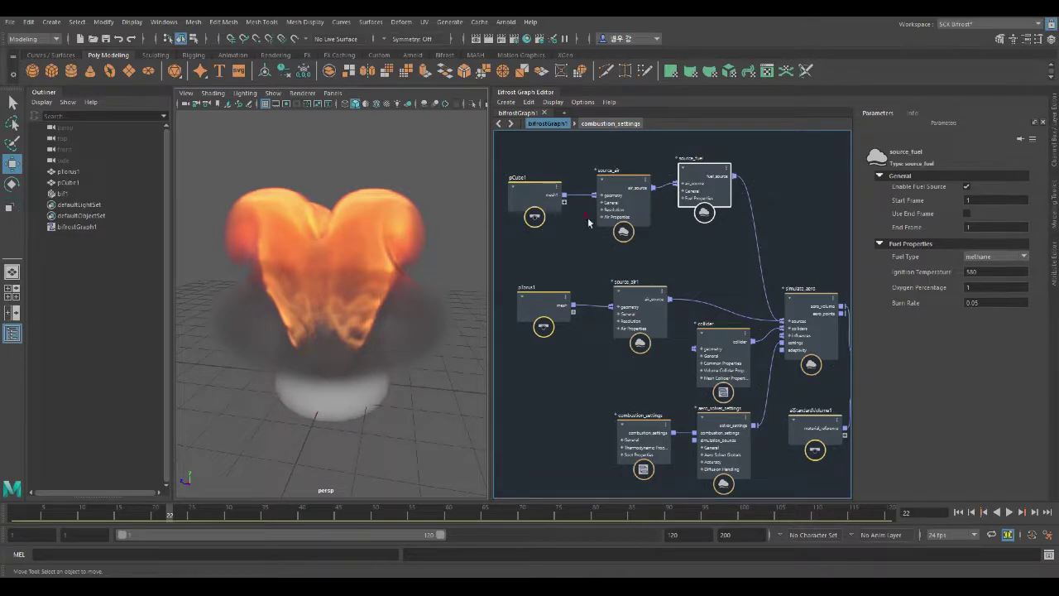
mouse_move(693, 172)
mouse_down()
mouse_move(700, 184)
mouse_move(678, 175)
mouse_up()
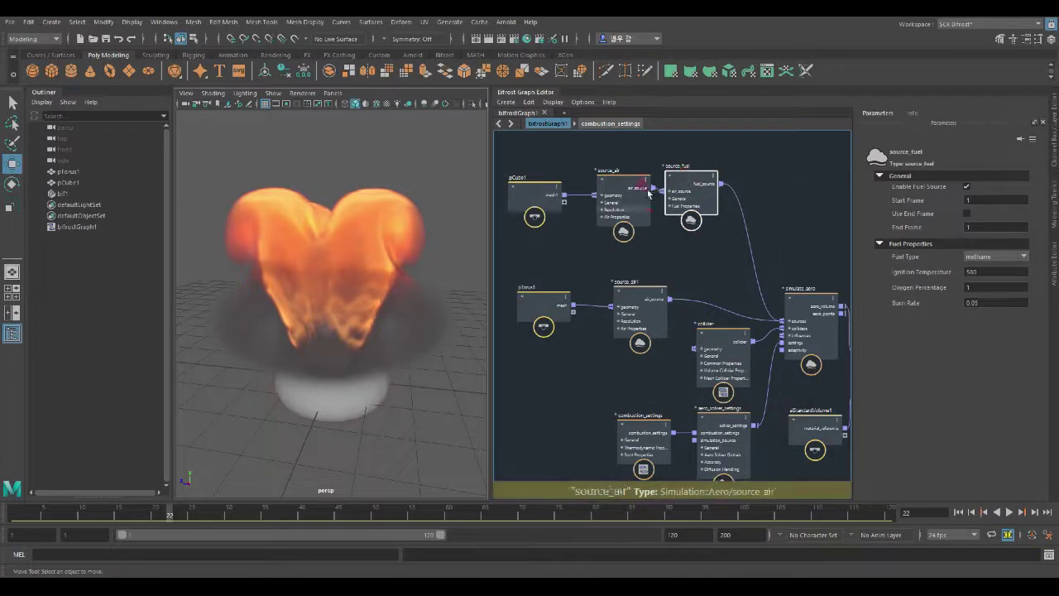
drag(688, 178, 705, 184)
Nudge source_air1 slightly upward in the graph and review its Temperature against the explosion
click(639, 294)
mouse_move(639, 294)
mouse_down()
mouse_move(623, 283)
mouse_move(643, 289)
mouse_up()
click(344, 390)
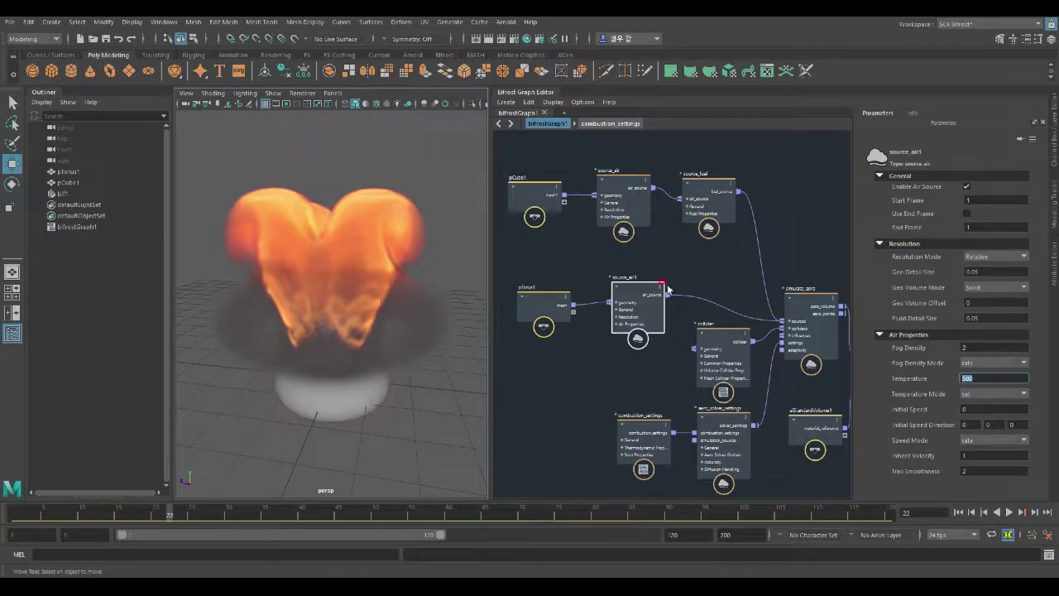
middle_drag(669, 359, 650, 337)
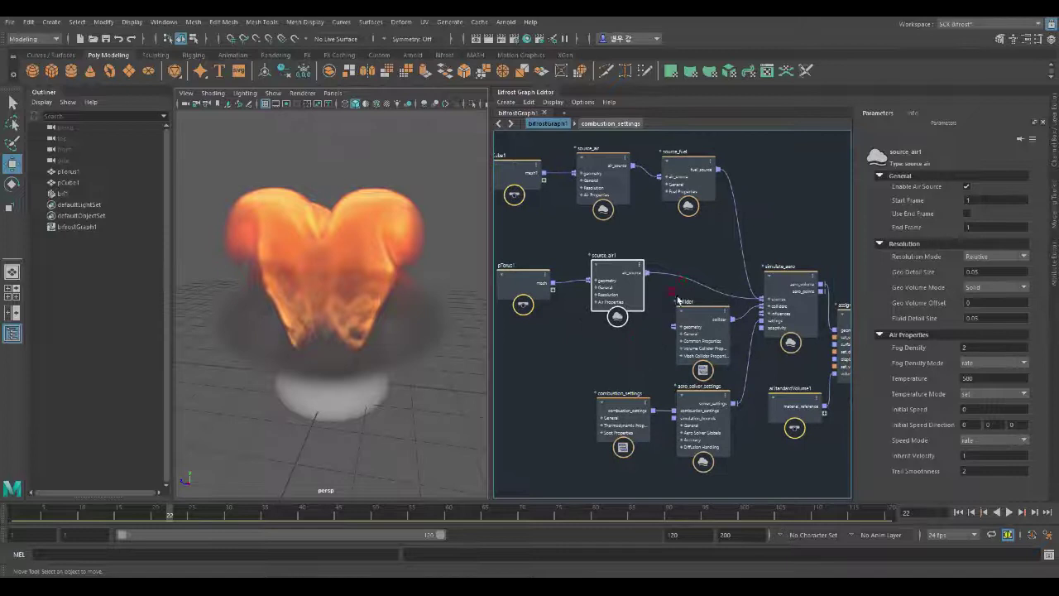